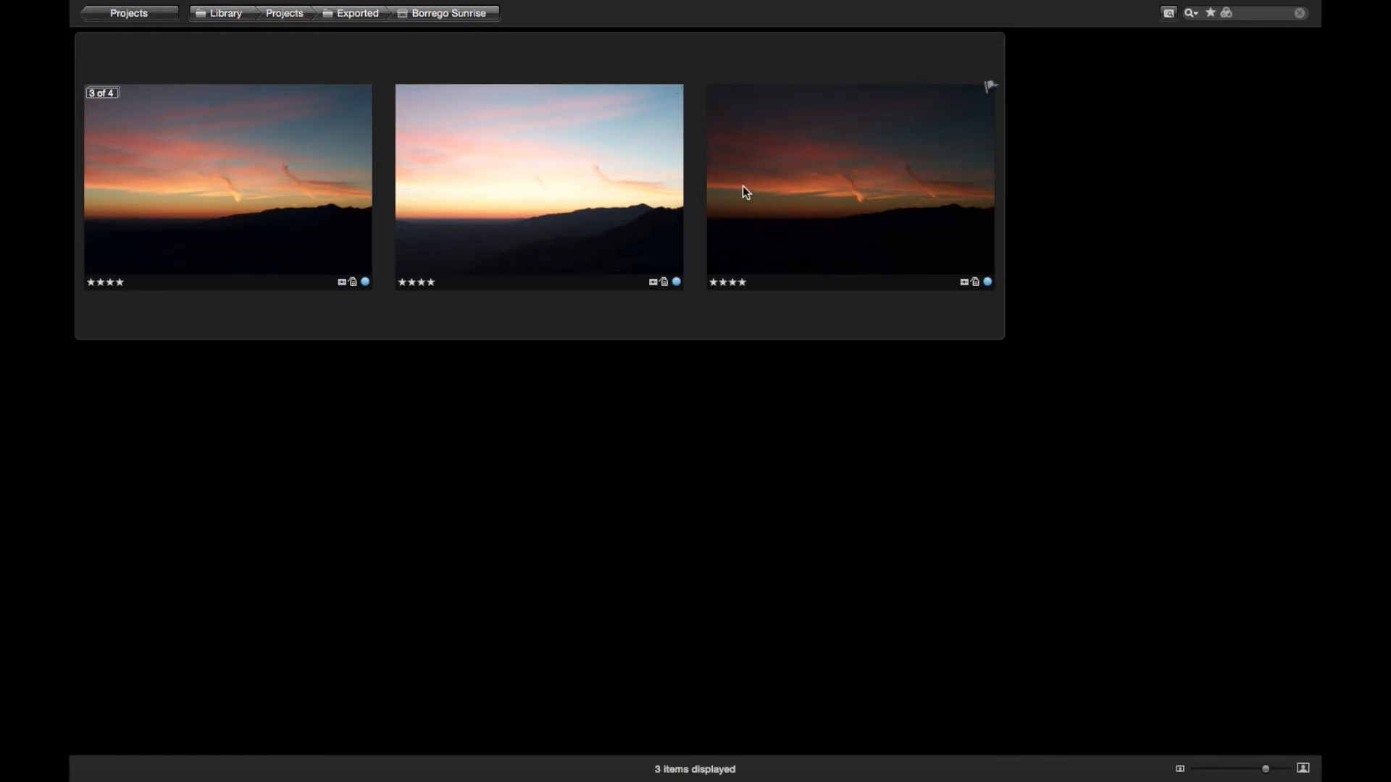
# Enlarge the thumbnails and examine the EXIF info of the mid-tone and bright sunrise exposures in turn
pyautogui.click(1284, 769)
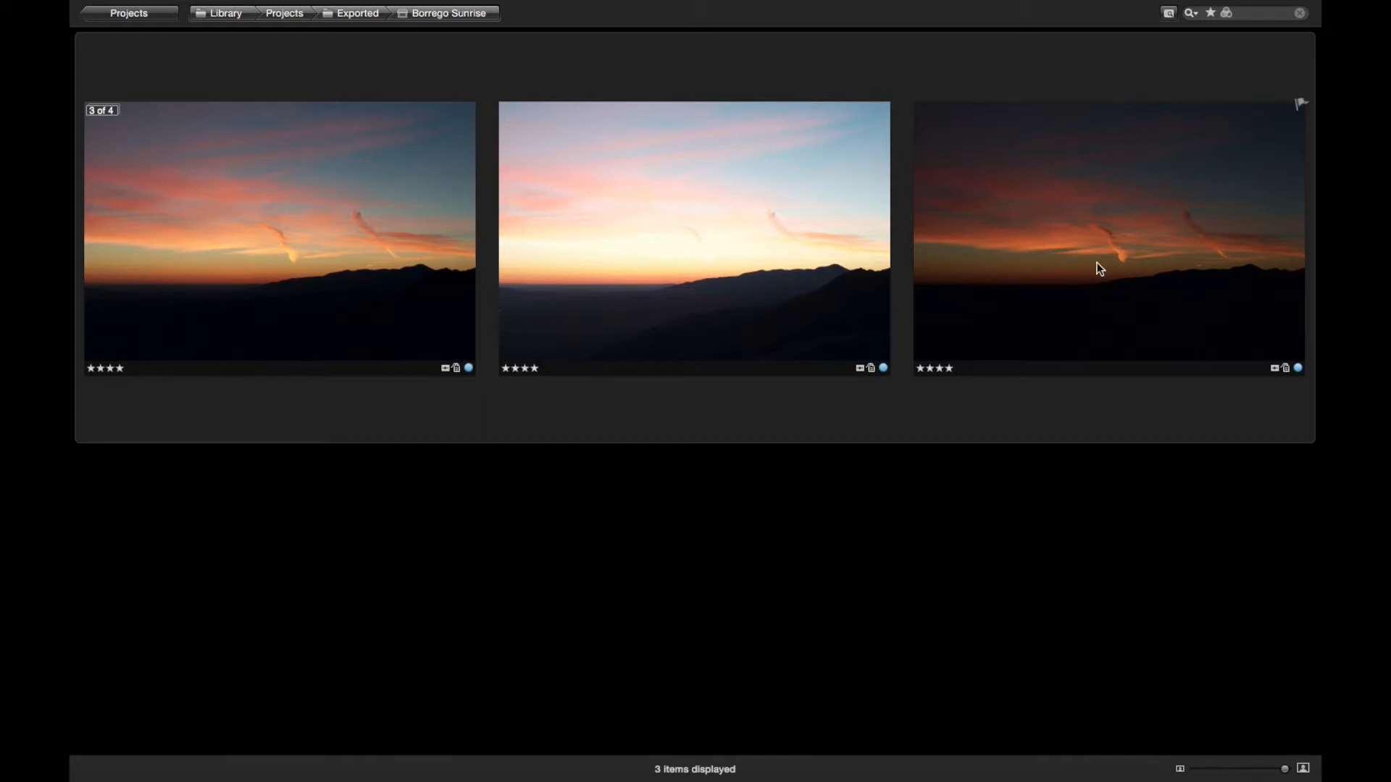
pyautogui.click(654, 235)
pyautogui.click(410, 242)
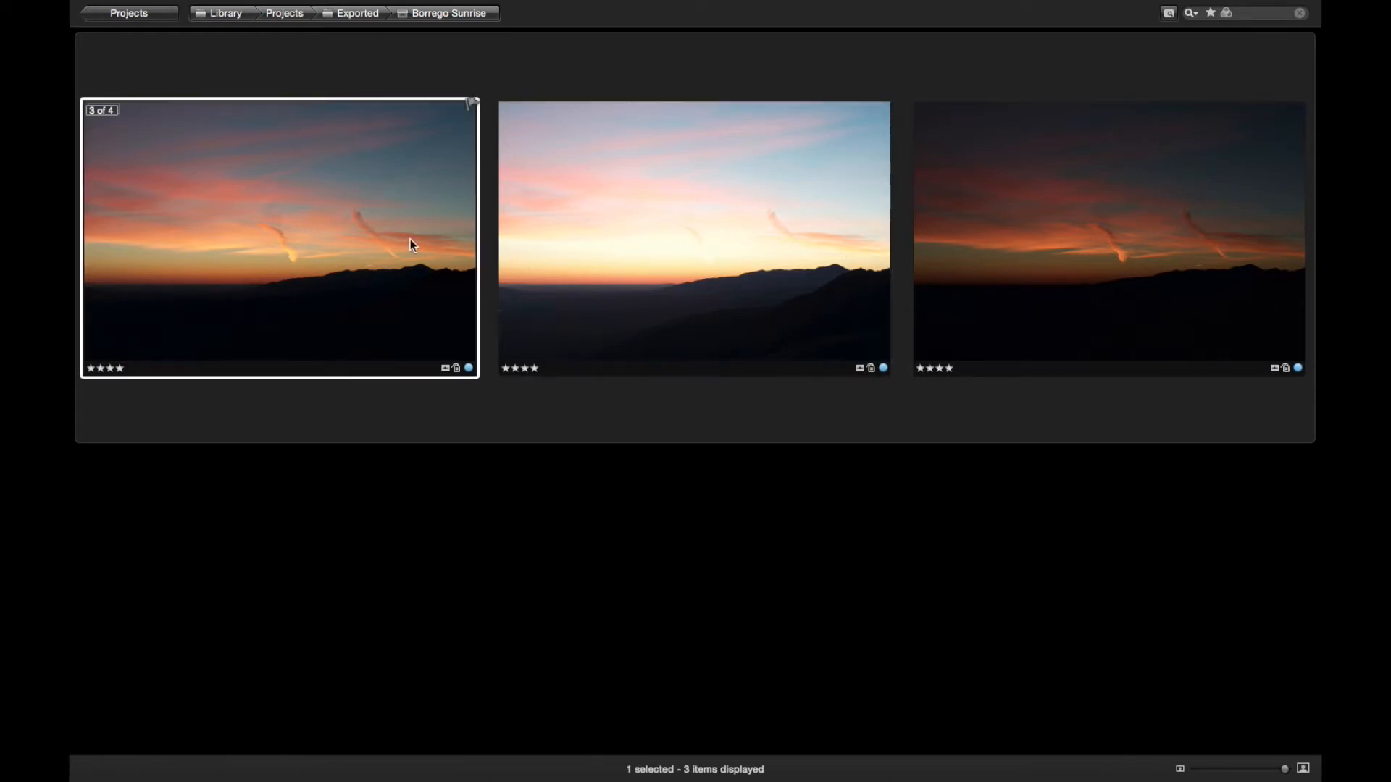
pyautogui.press('h')
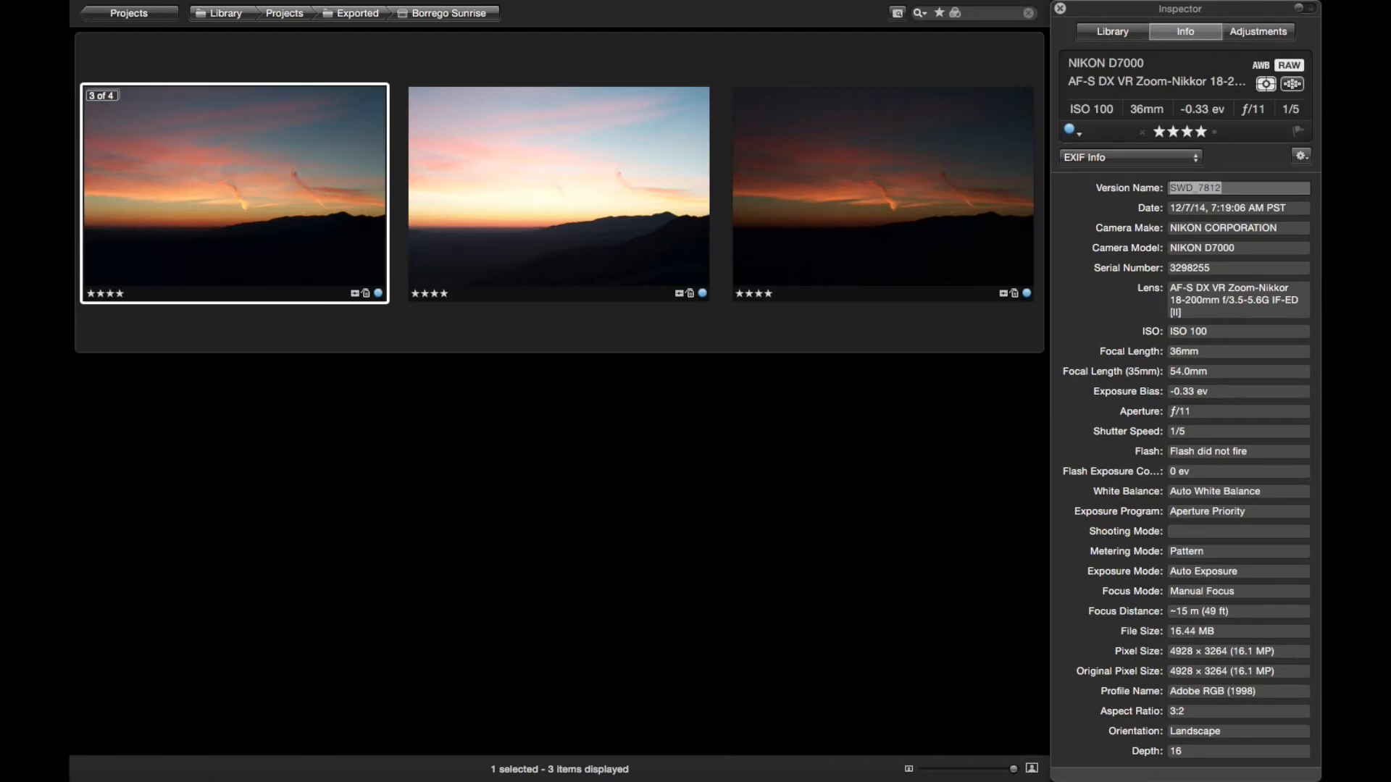
pyautogui.click(502, 216)
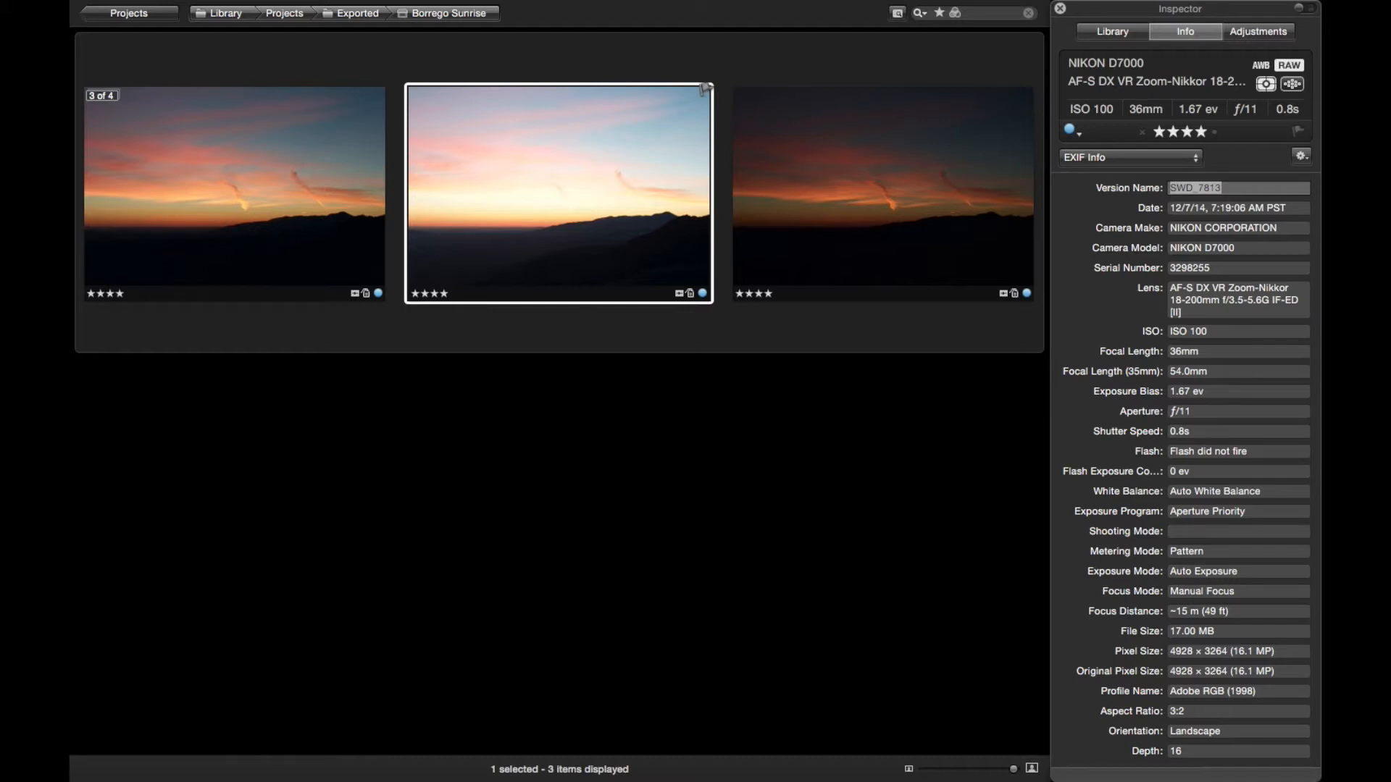
pyautogui.click(322, 171)
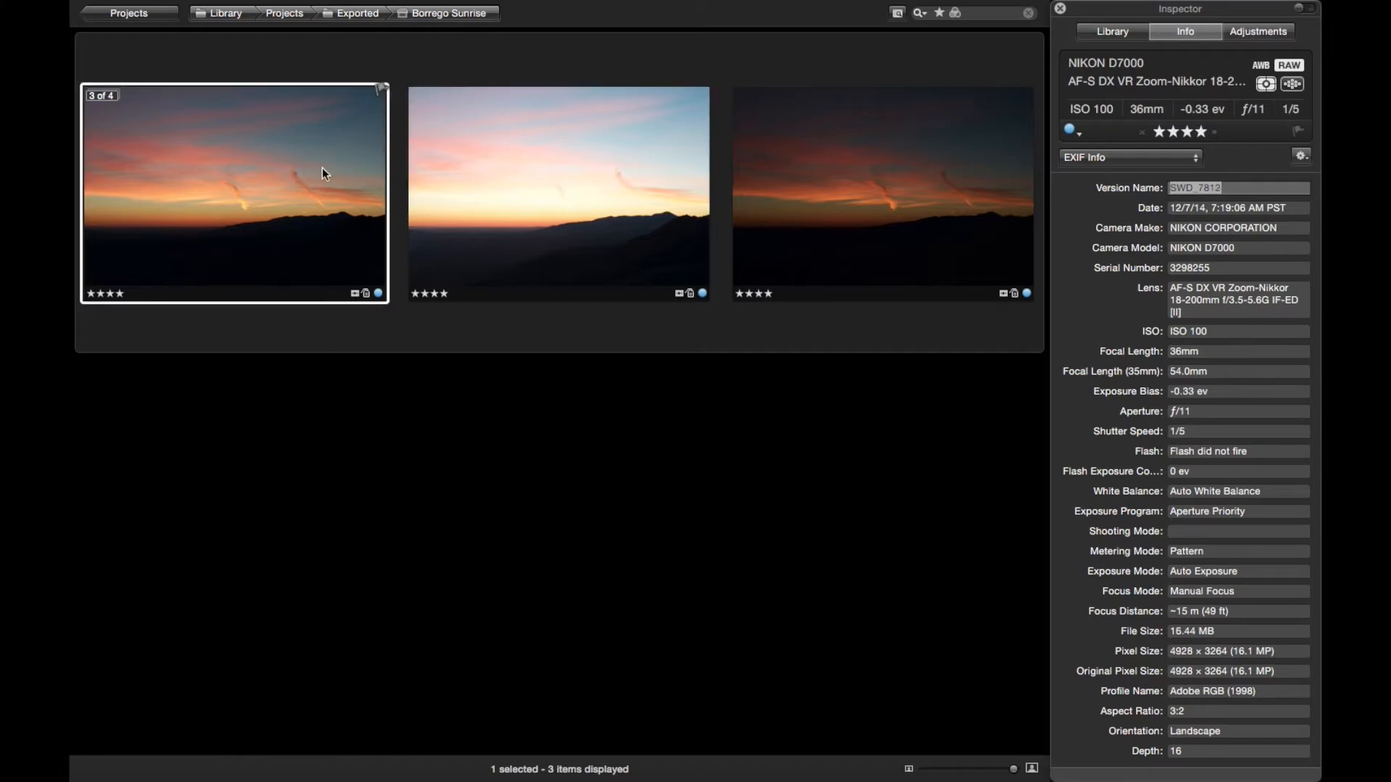
# Examine the first sunrise photo's mountain ridge at 100%, comparing it with the Chromatic Aberration correction off and on
pyautogui.doubleClick(334, 214)
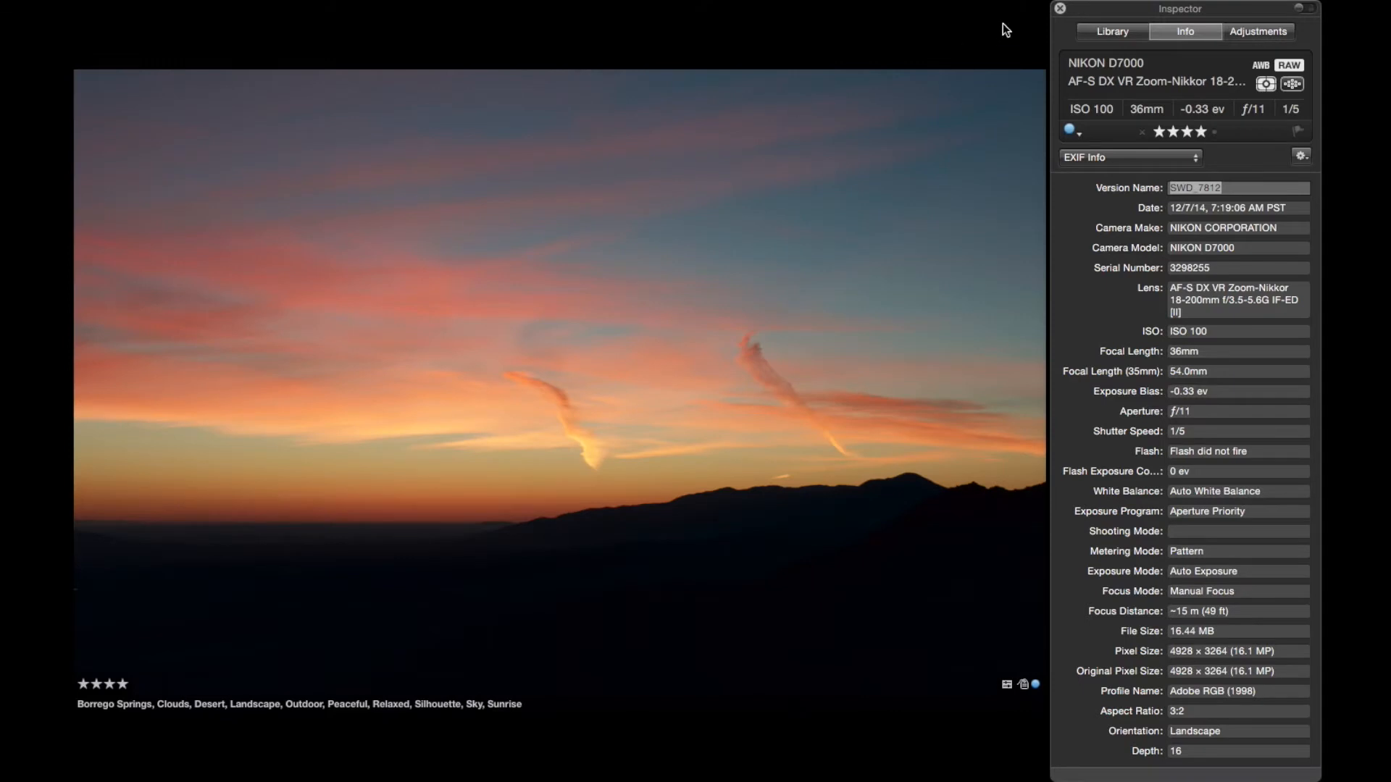
pyautogui.click(1258, 31)
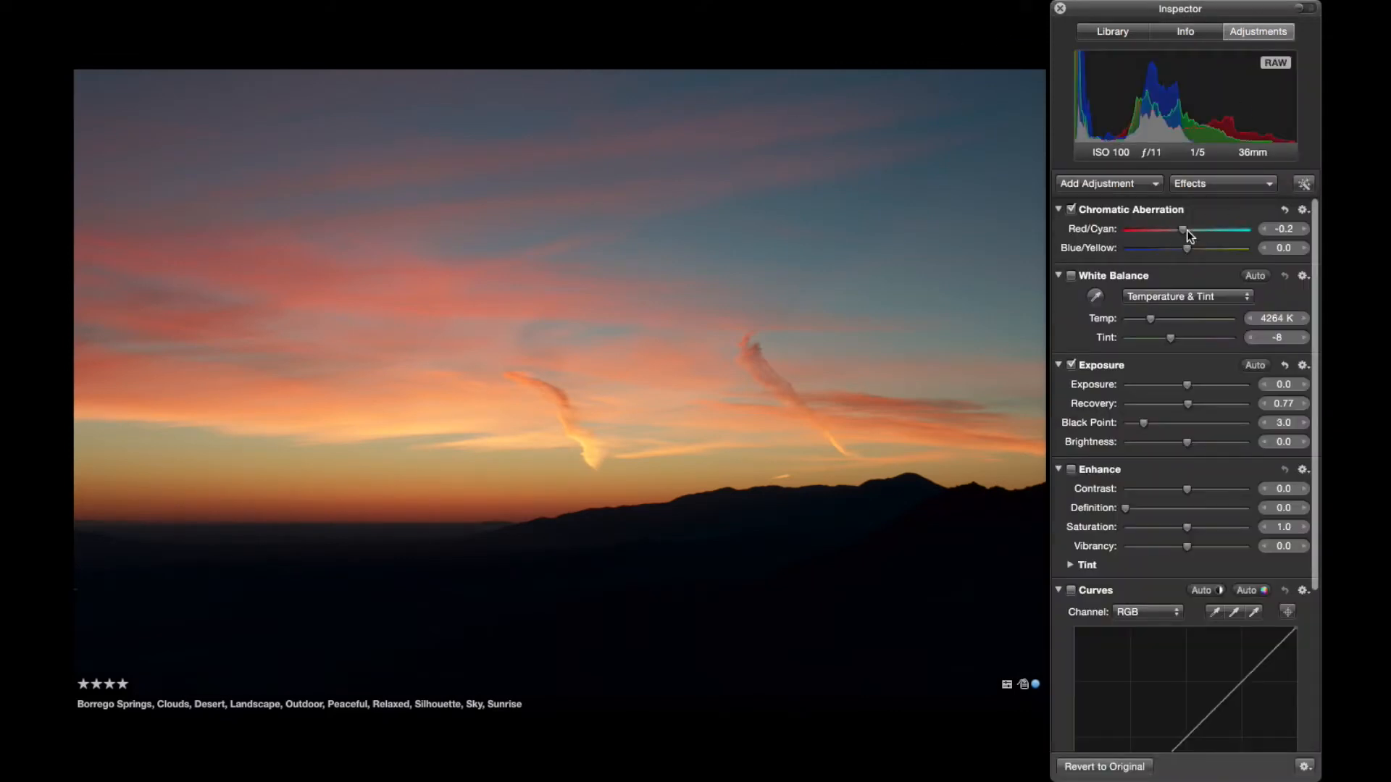
pyautogui.press('z')
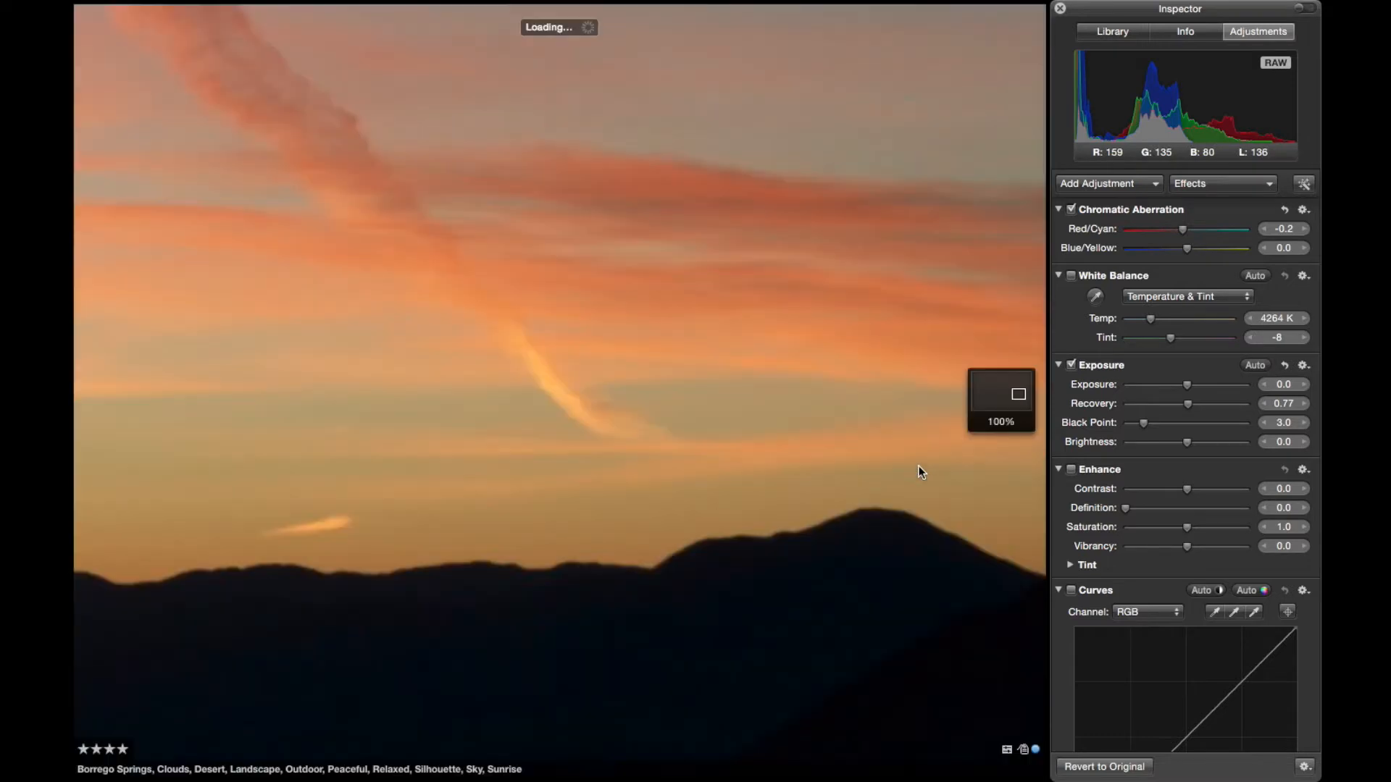
pyautogui.click(1075, 208)
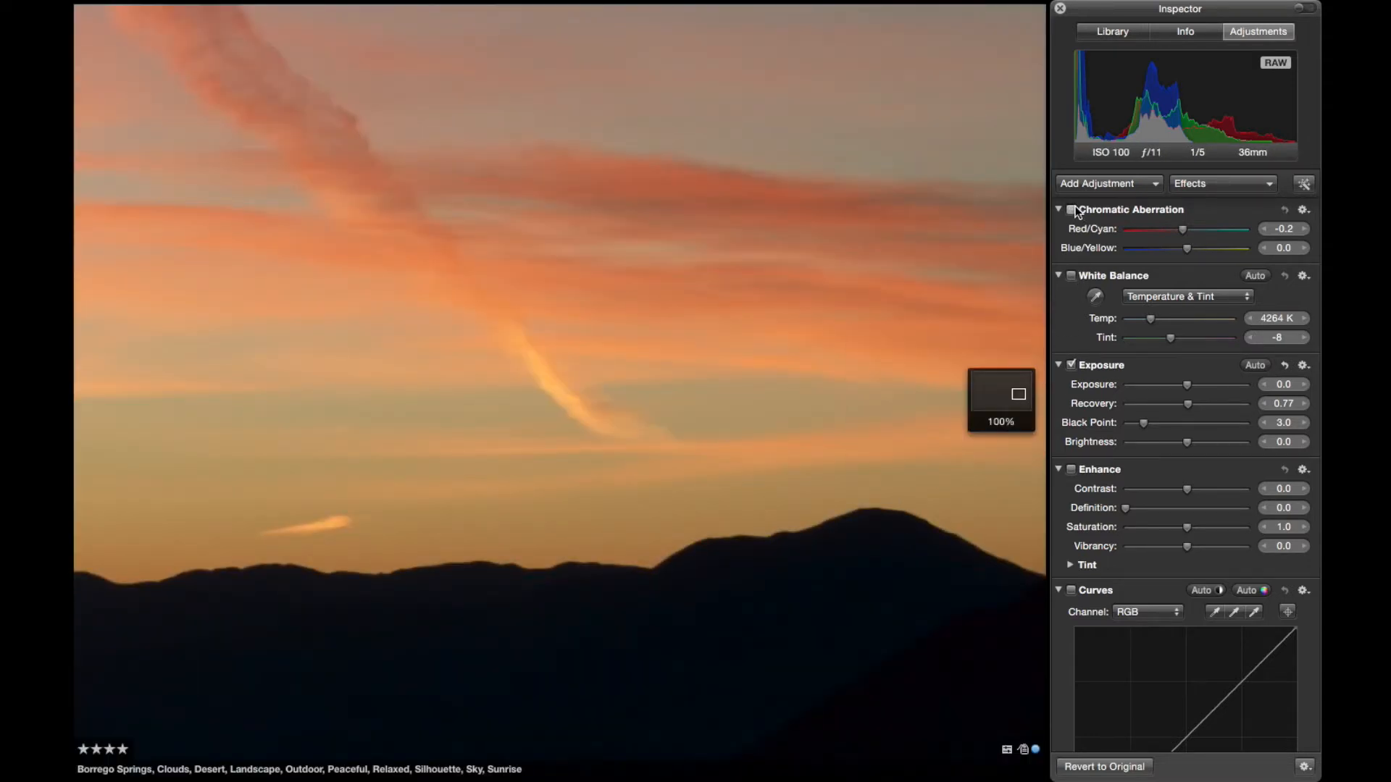
pyautogui.click(1075, 207)
pyautogui.click(1075, 209)
pyautogui.moveTo(964, 418)
pyautogui.moveTo(977, 406); pyautogui.dragTo(1010, 407)
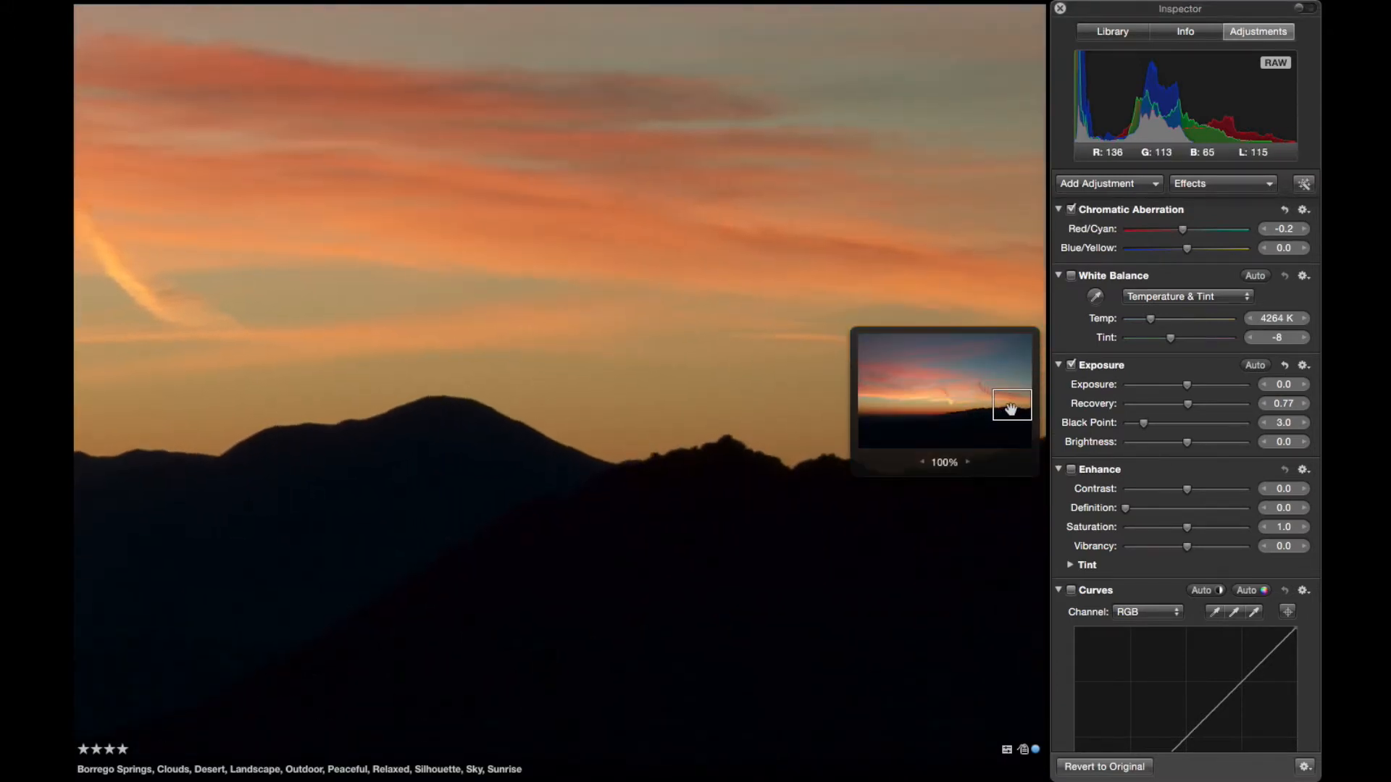
pyautogui.click(1072, 210)
pyautogui.click(1072, 211)
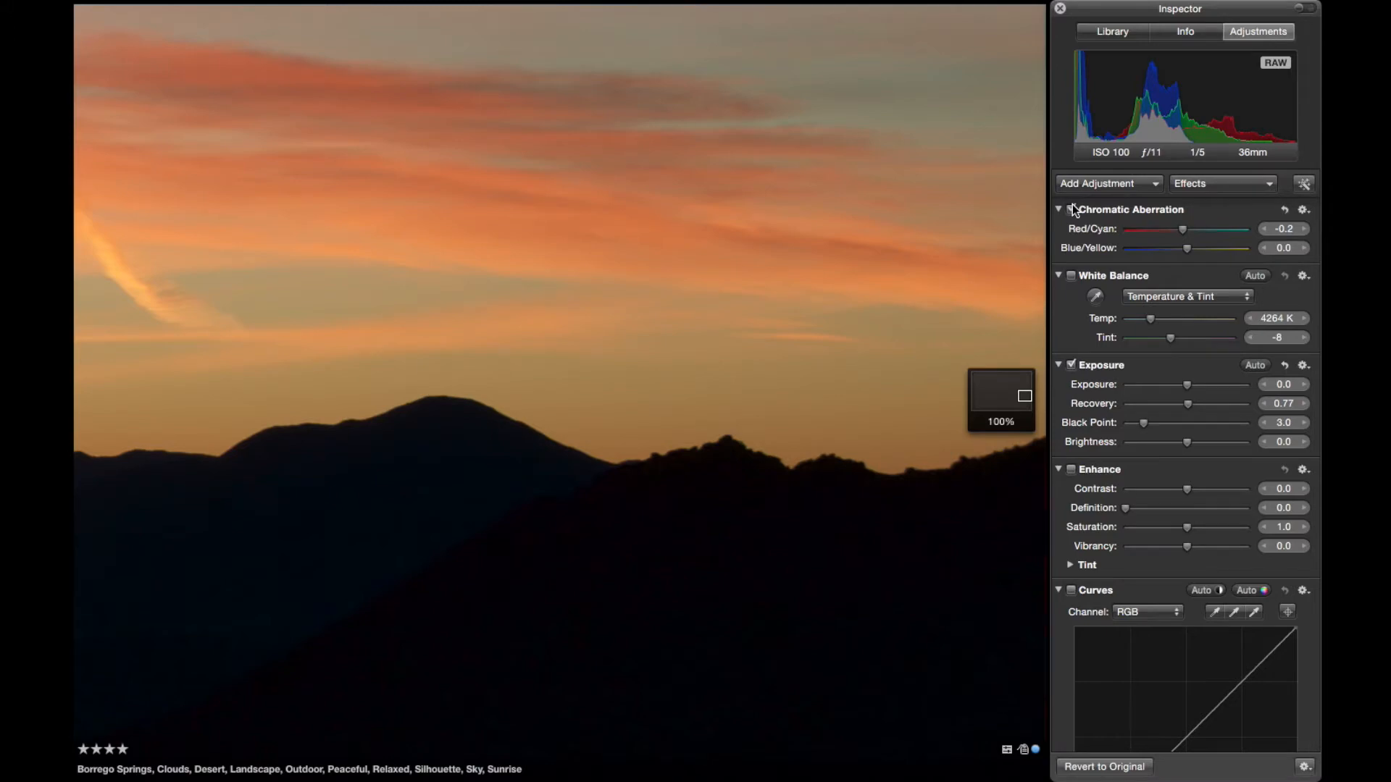
pyautogui.press('z')
pyautogui.press('v')
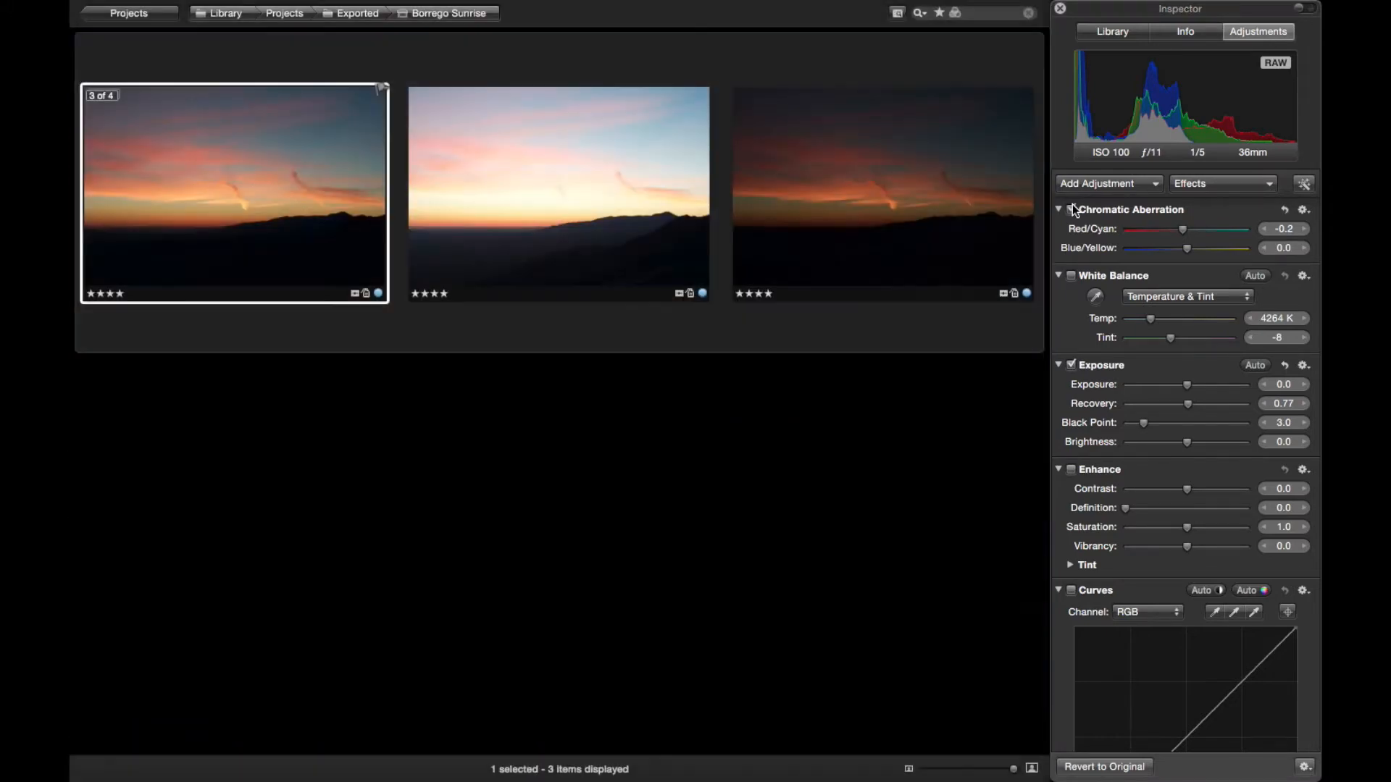
# Open the mid-tone and bright sunrise exposures together as layers in Perfect Layers 9 Suite
pyautogui.keyDown('shift'); pyautogui.click(555, 171); pyautogui.keyUp('shift')
pyautogui.rightClick(554, 169)
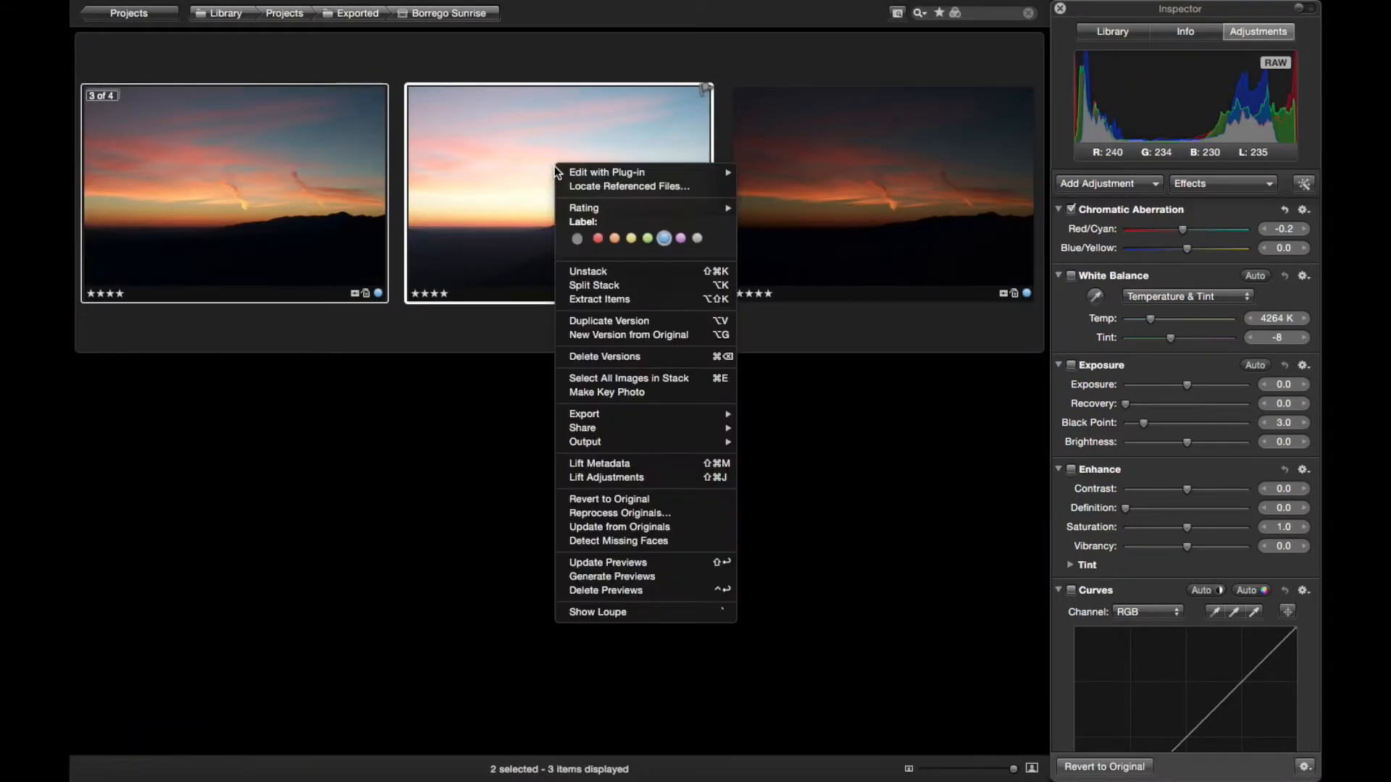
pyautogui.moveTo(685, 171)
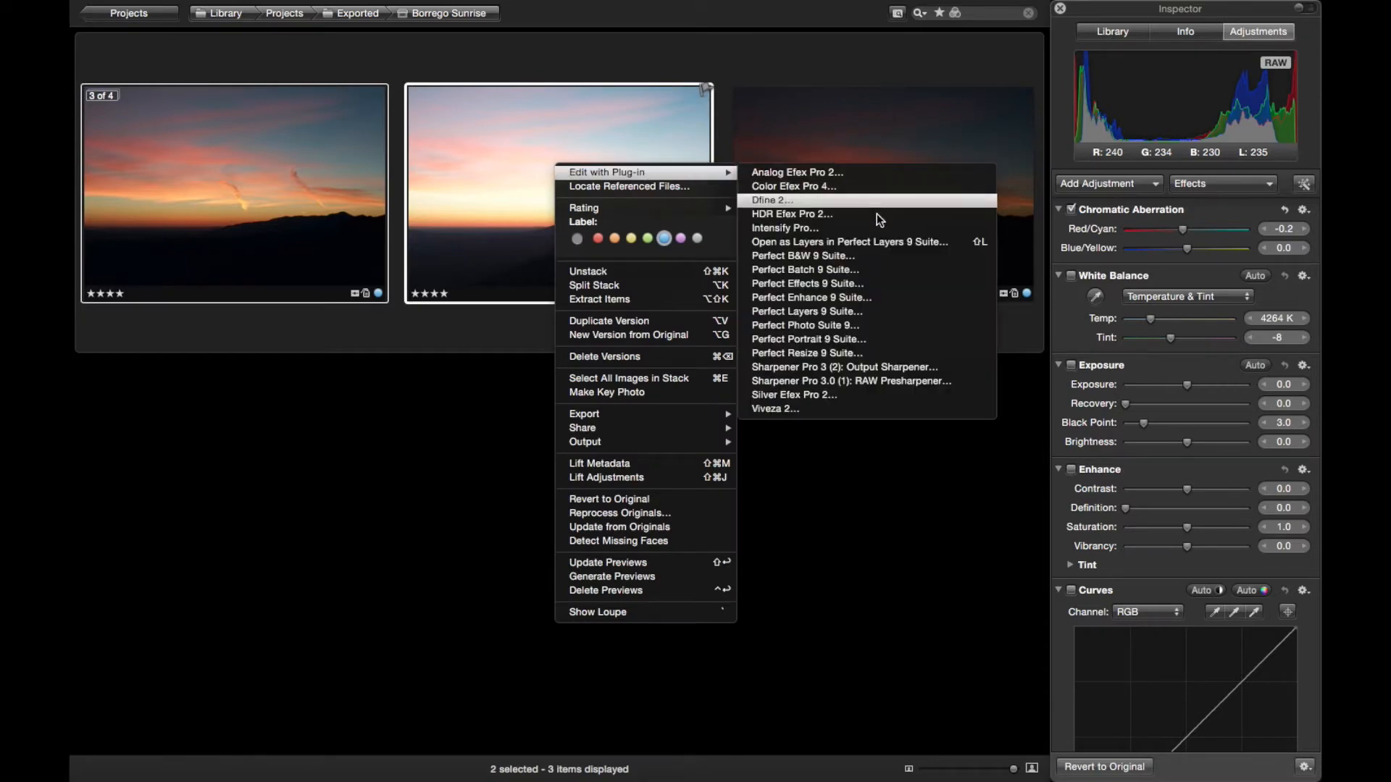
pyautogui.click(951, 244)
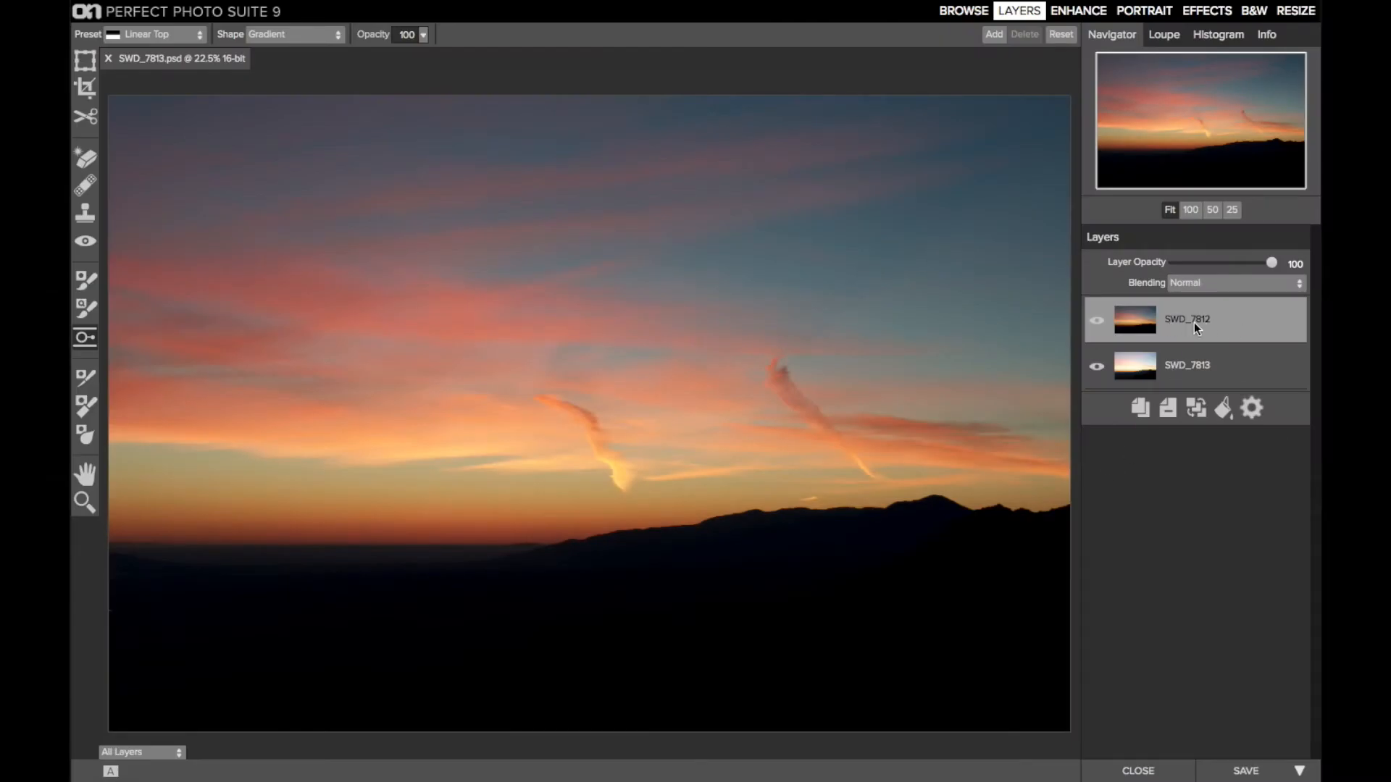
# Compare the two exposures by hiding and showing the SWD_7812 layer several times
pyautogui.click(1098, 320)
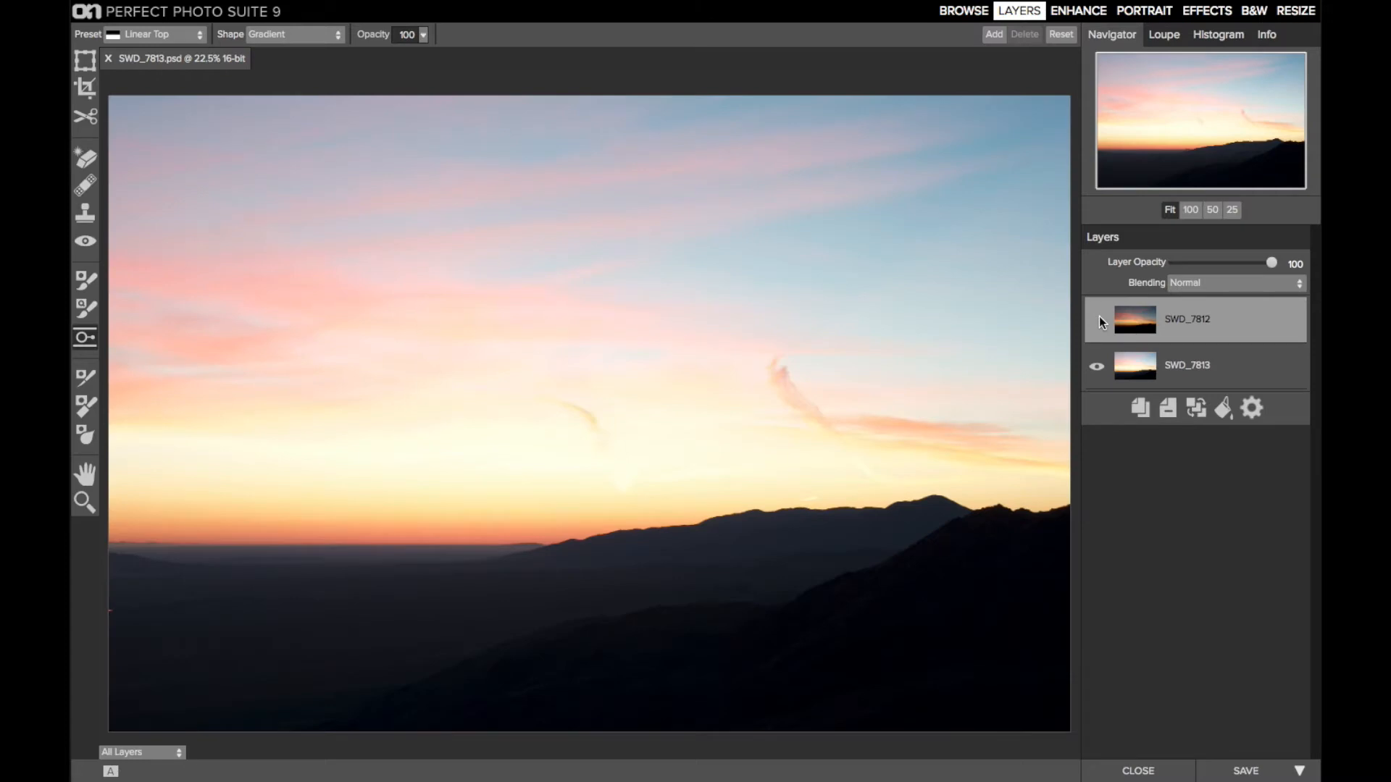
pyautogui.click(1098, 319)
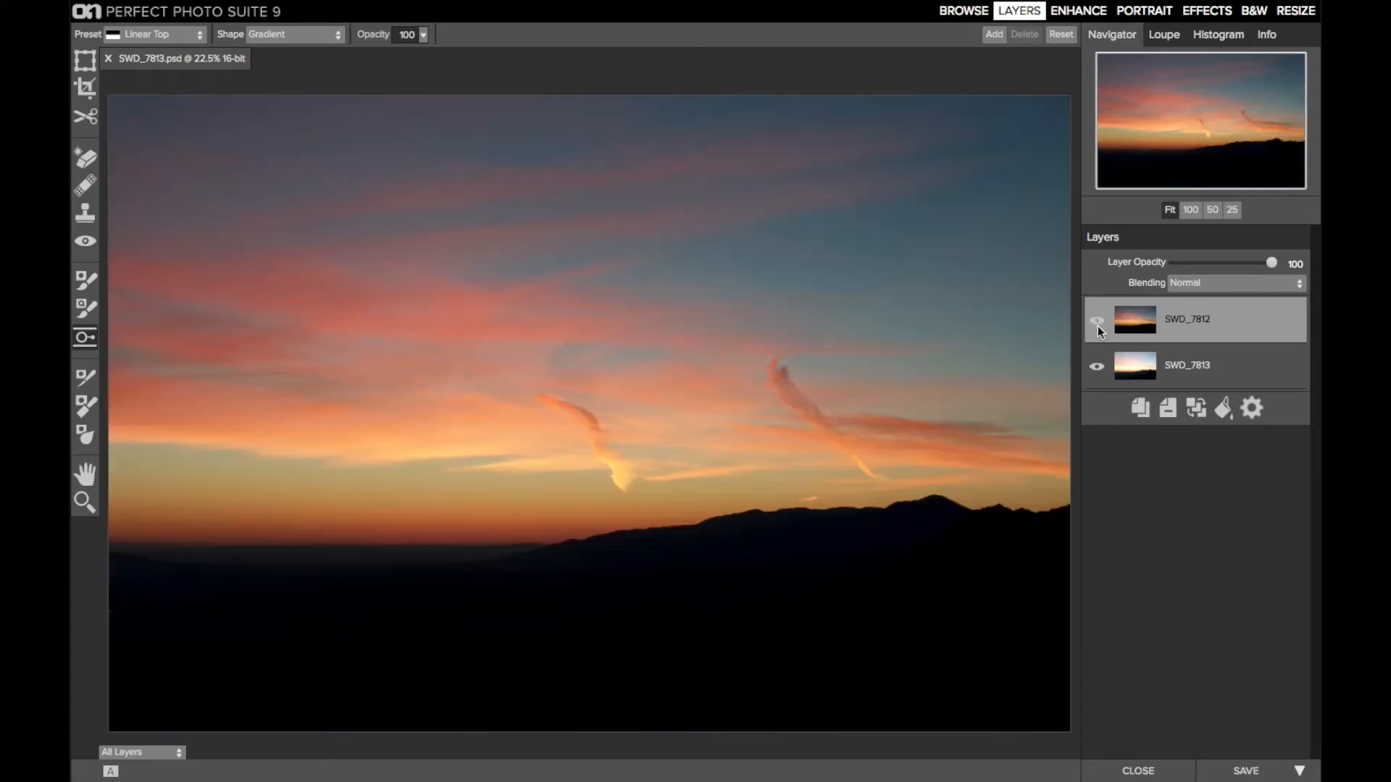
pyautogui.click(1096, 321)
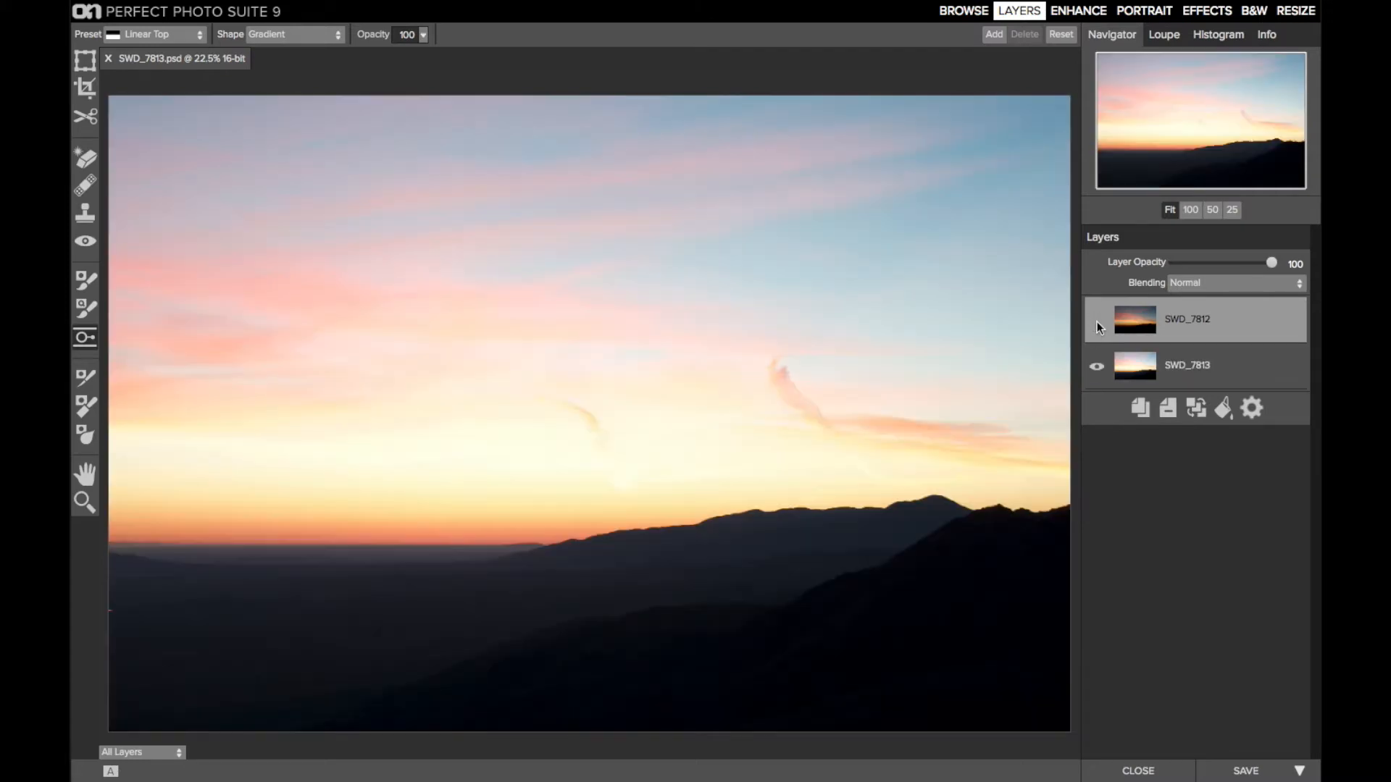
pyautogui.click(1097, 321)
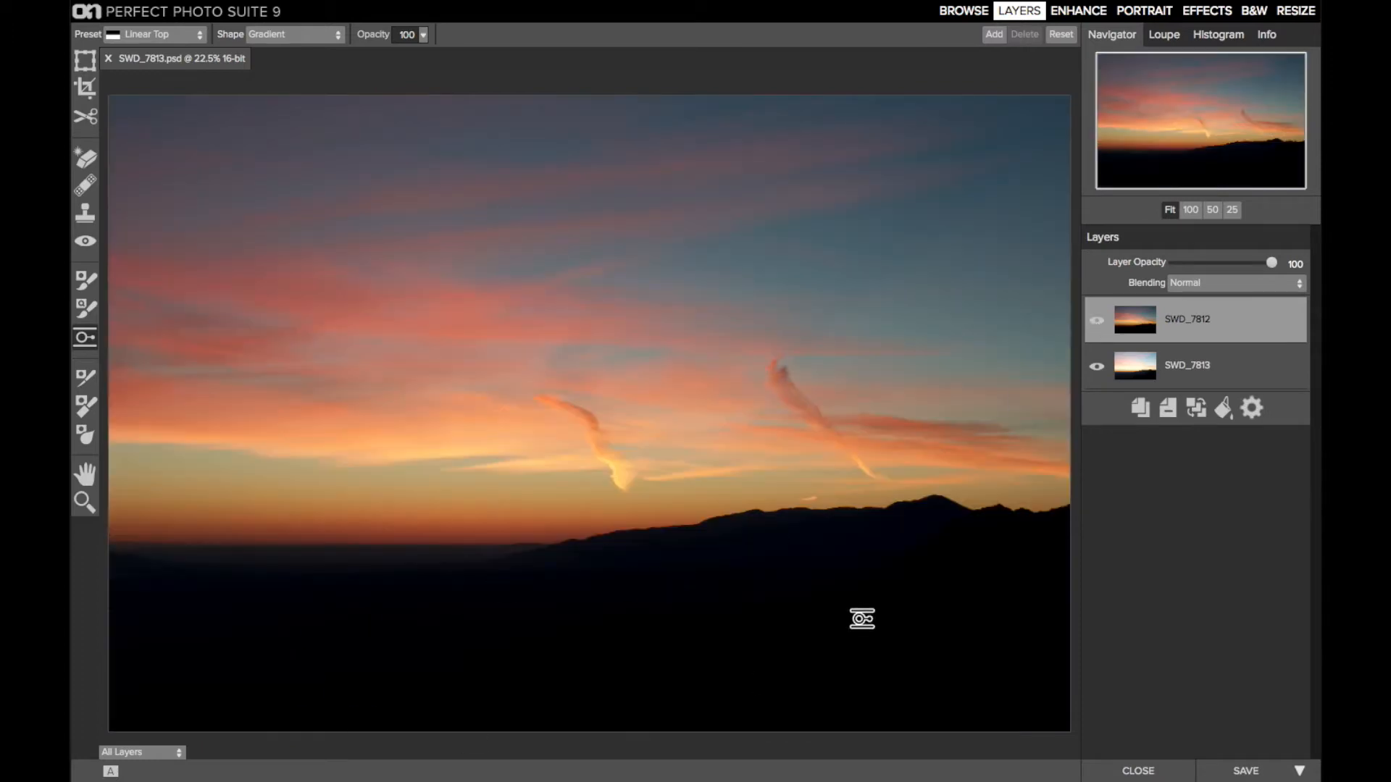
pyautogui.click(1097, 321)
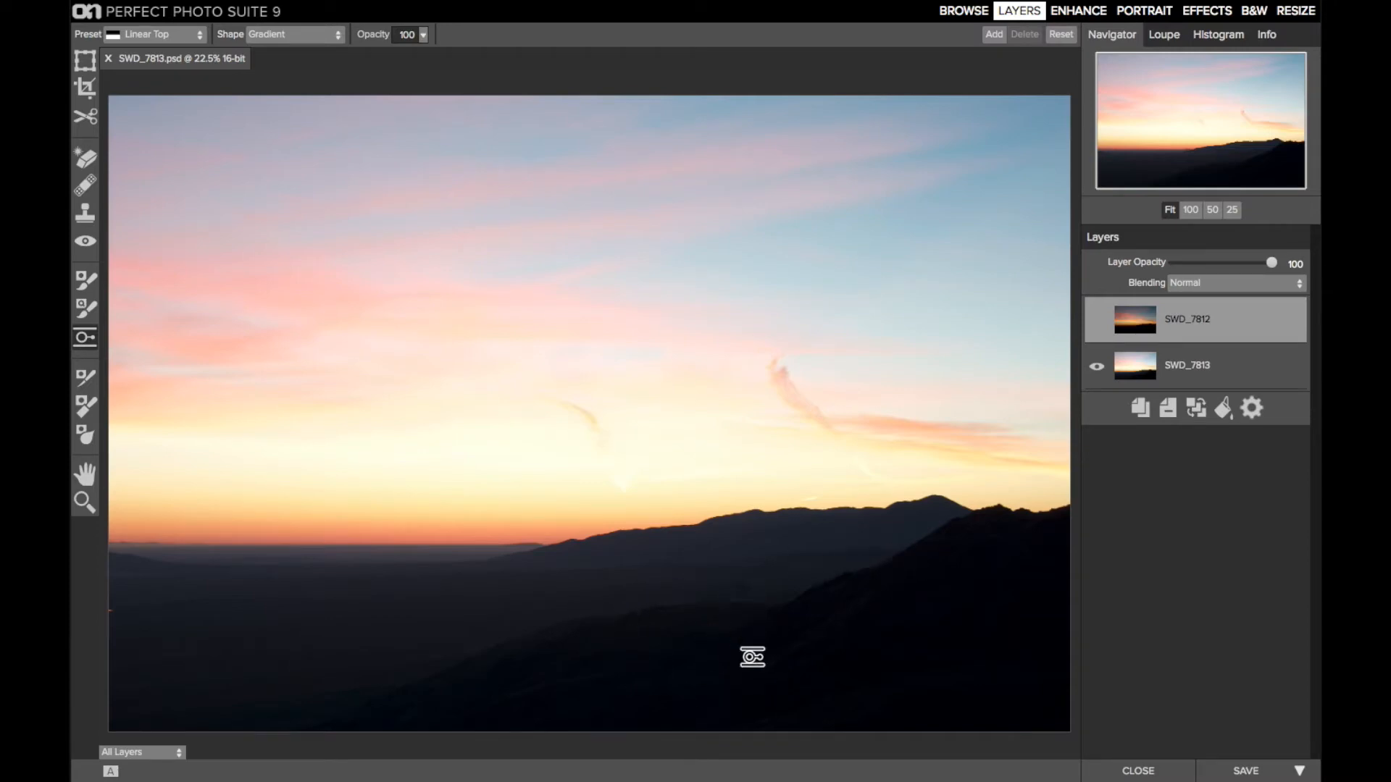
pyautogui.click(1097, 321)
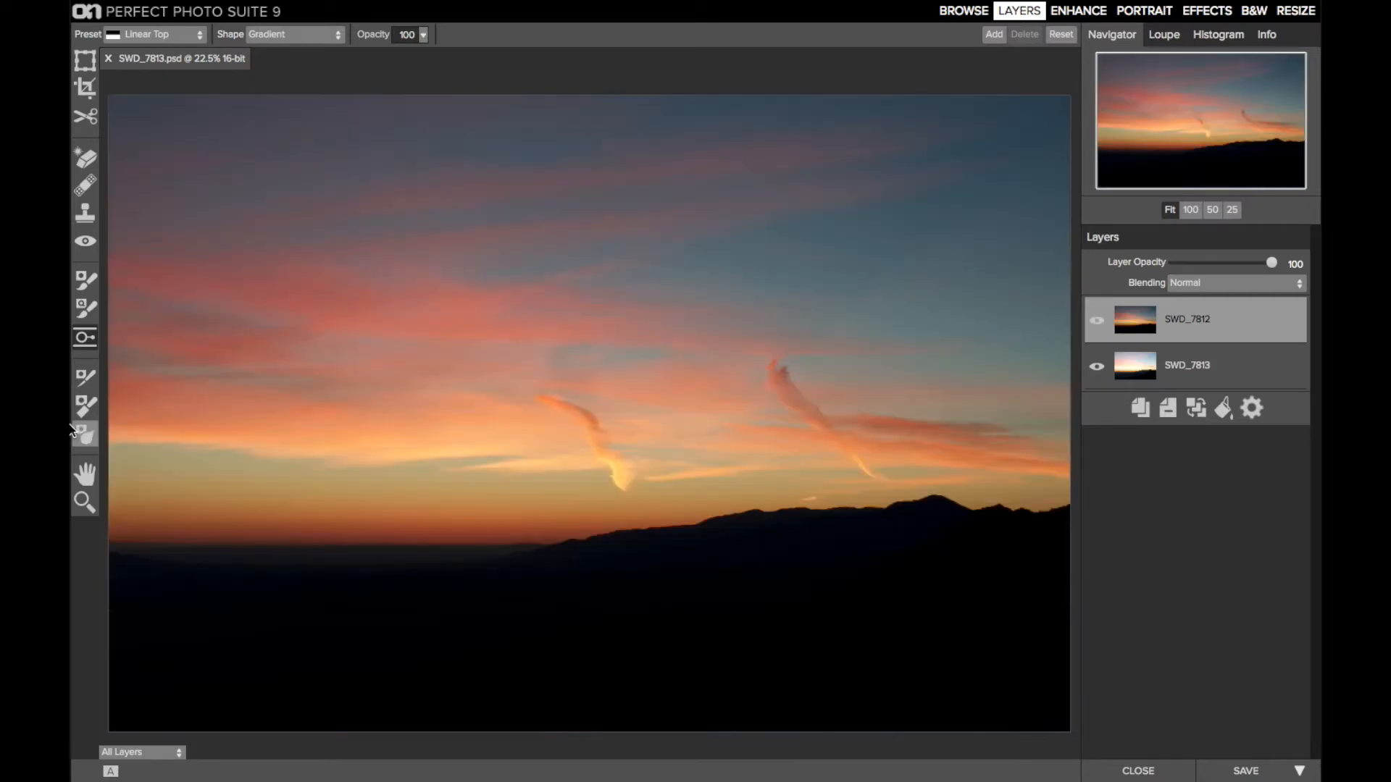
# Add a Linear Bottom gradient mask to the SWD_7812 layer, placed just below the horizon
pyautogui.click(189, 32)
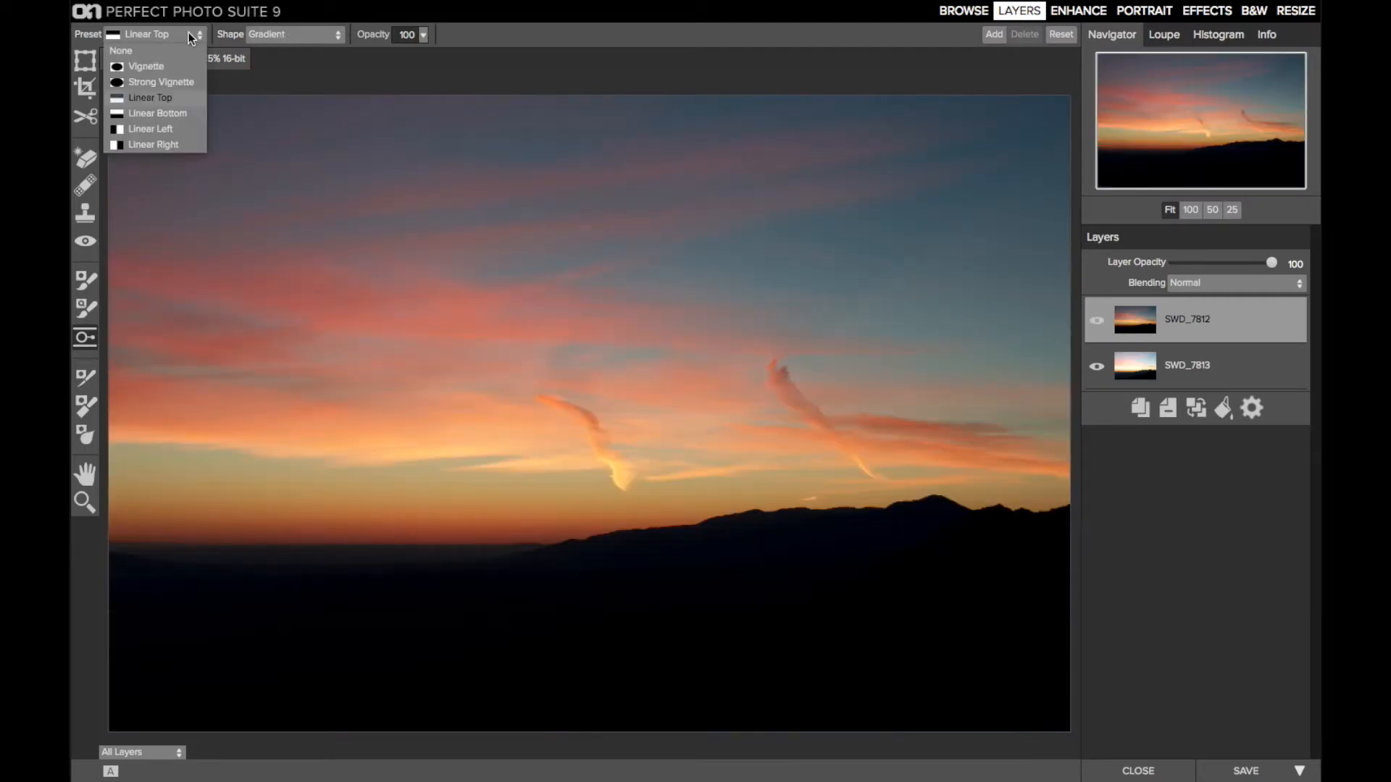
pyautogui.click(171, 112)
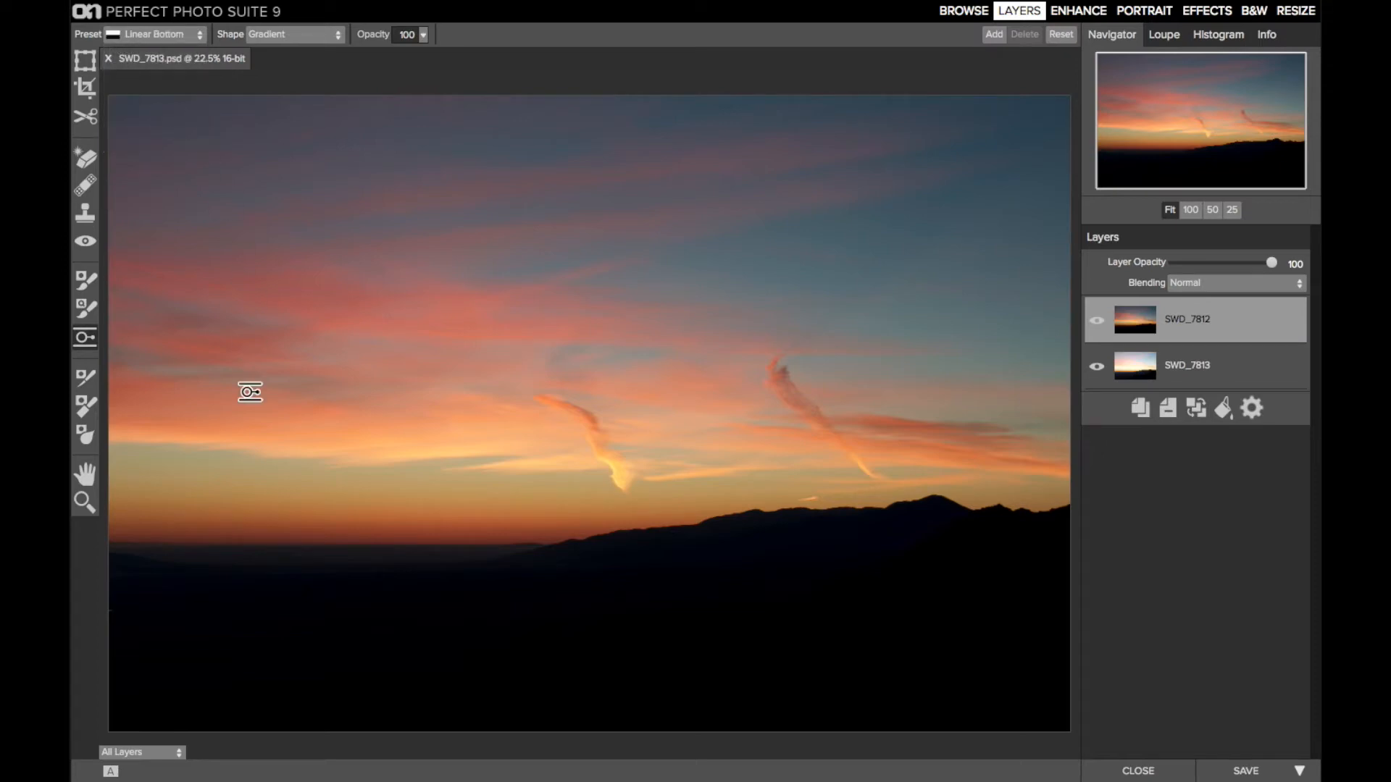
pyautogui.click(241, 581)
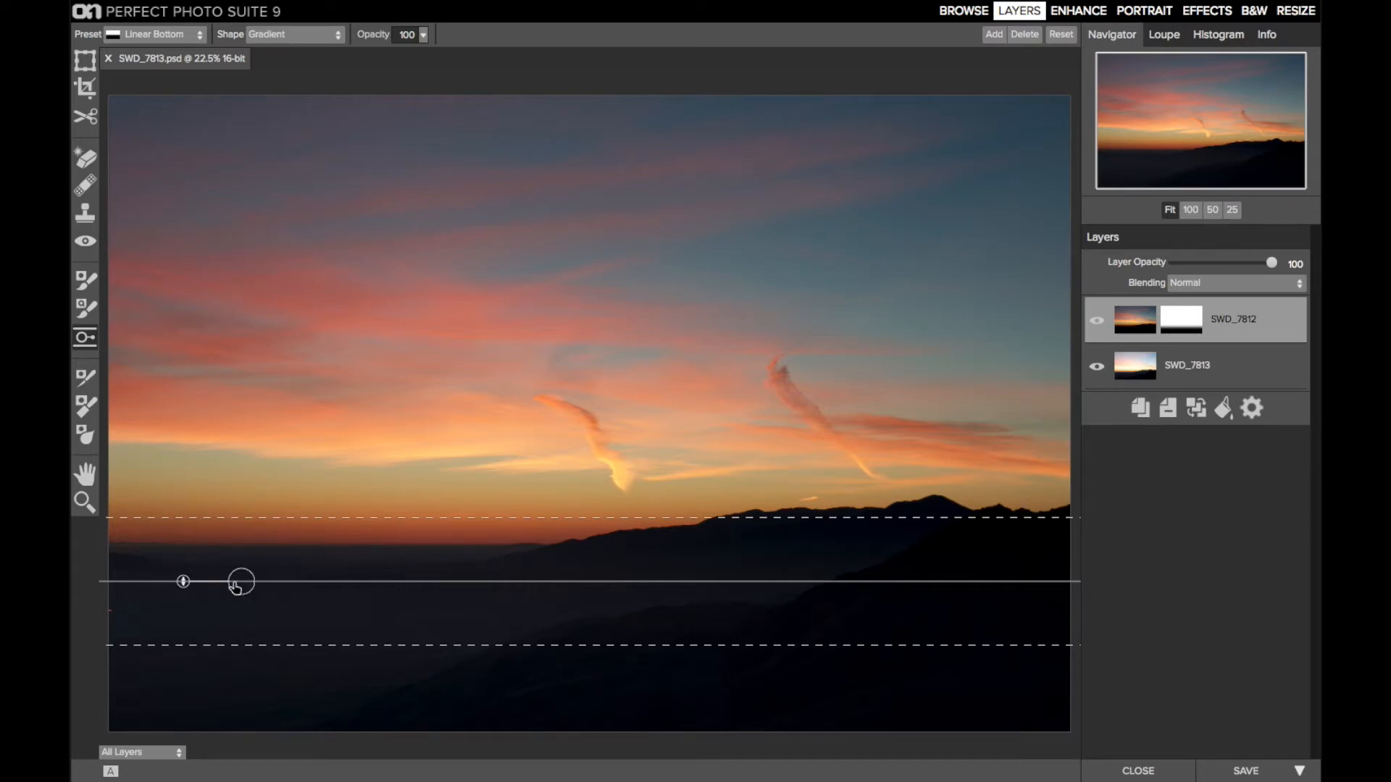
# Shift the gradient mask lower, tilt it to follow the ridge line and adjust its feather to begin near the horizon
pyautogui.moveTo(239, 584); pyautogui.dragTo(282, 613)
pyautogui.moveTo(414, 541); pyautogui.dragTo(462, 542)
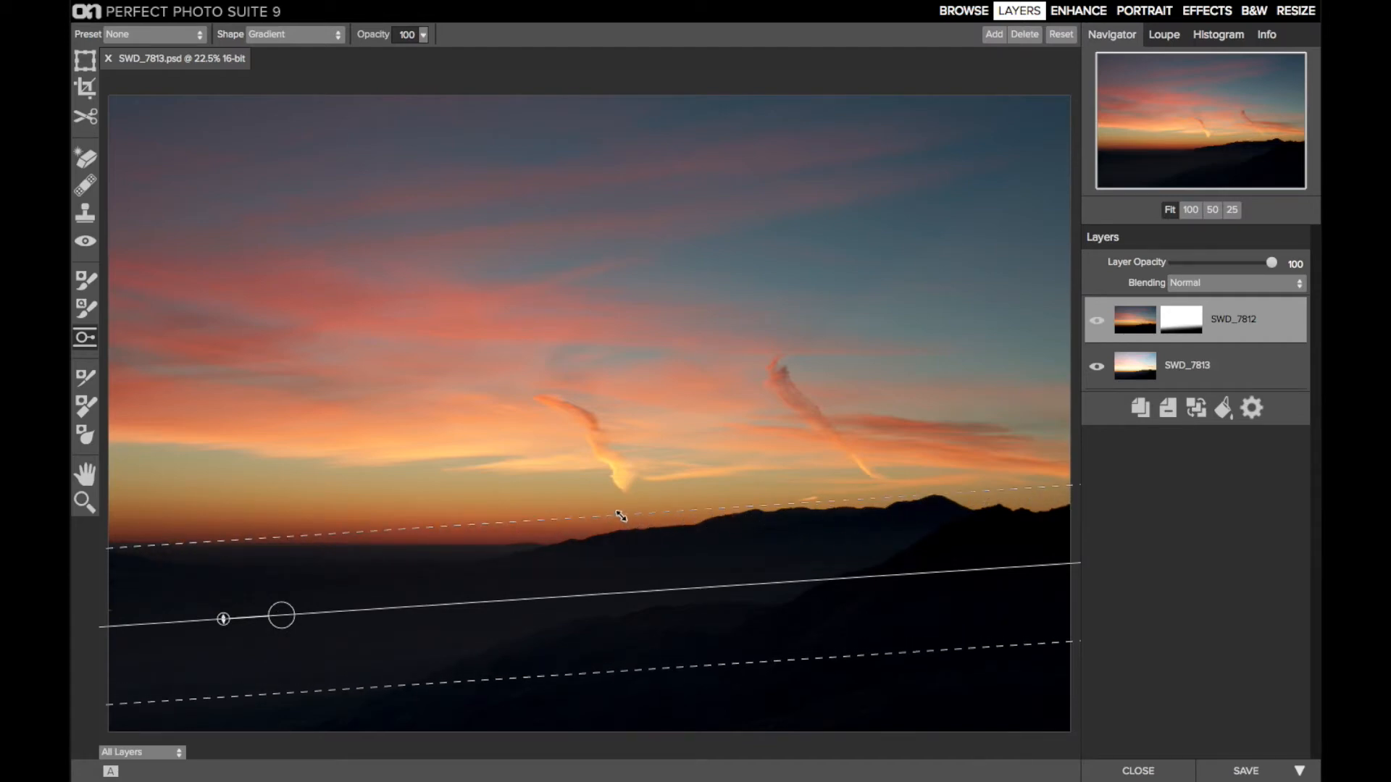
pyautogui.moveTo(621, 515); pyautogui.dragTo(621, 519)
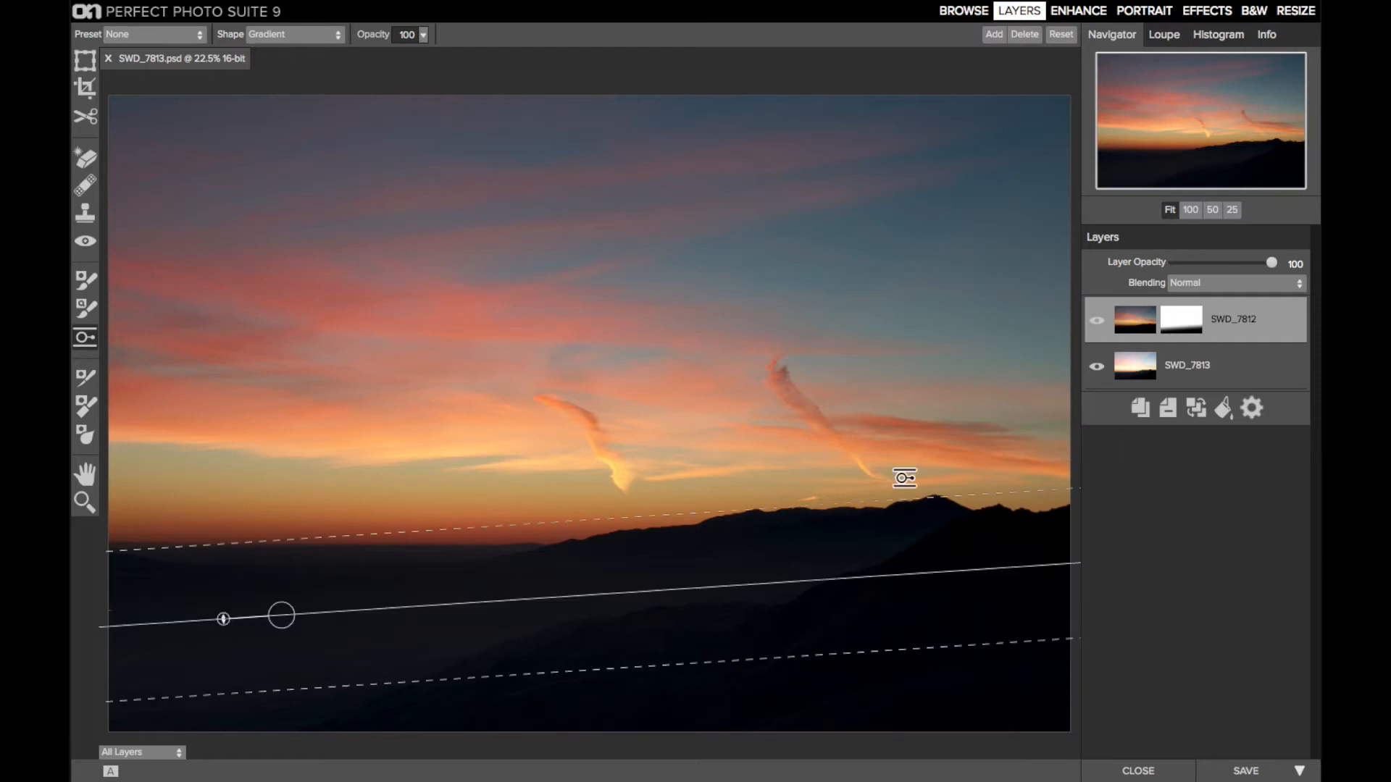
pyautogui.moveTo(285, 620); pyautogui.dragTo(284, 615)
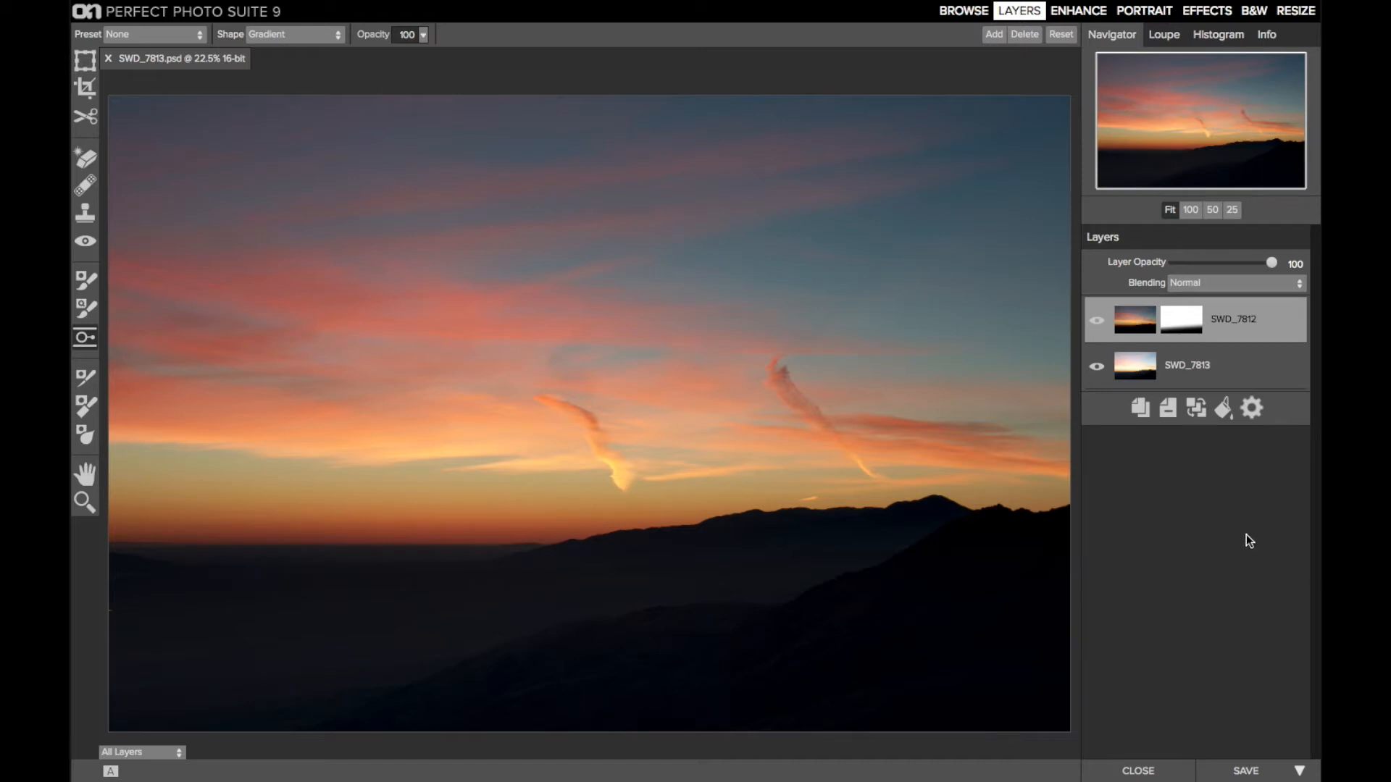
# Create a new stamped layer from the blend, select it and hide the two original layers below it
pyautogui.click(362, 7)
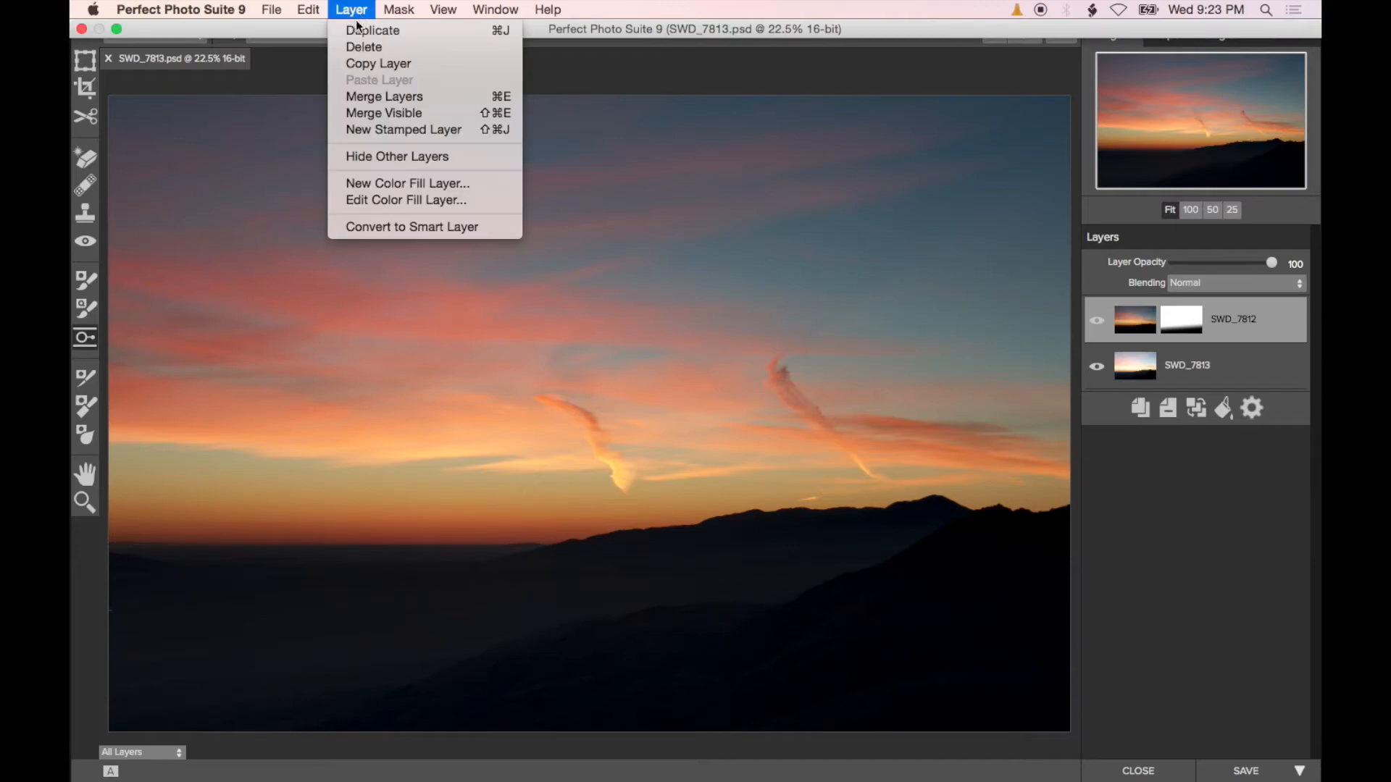
pyautogui.click(362, 130)
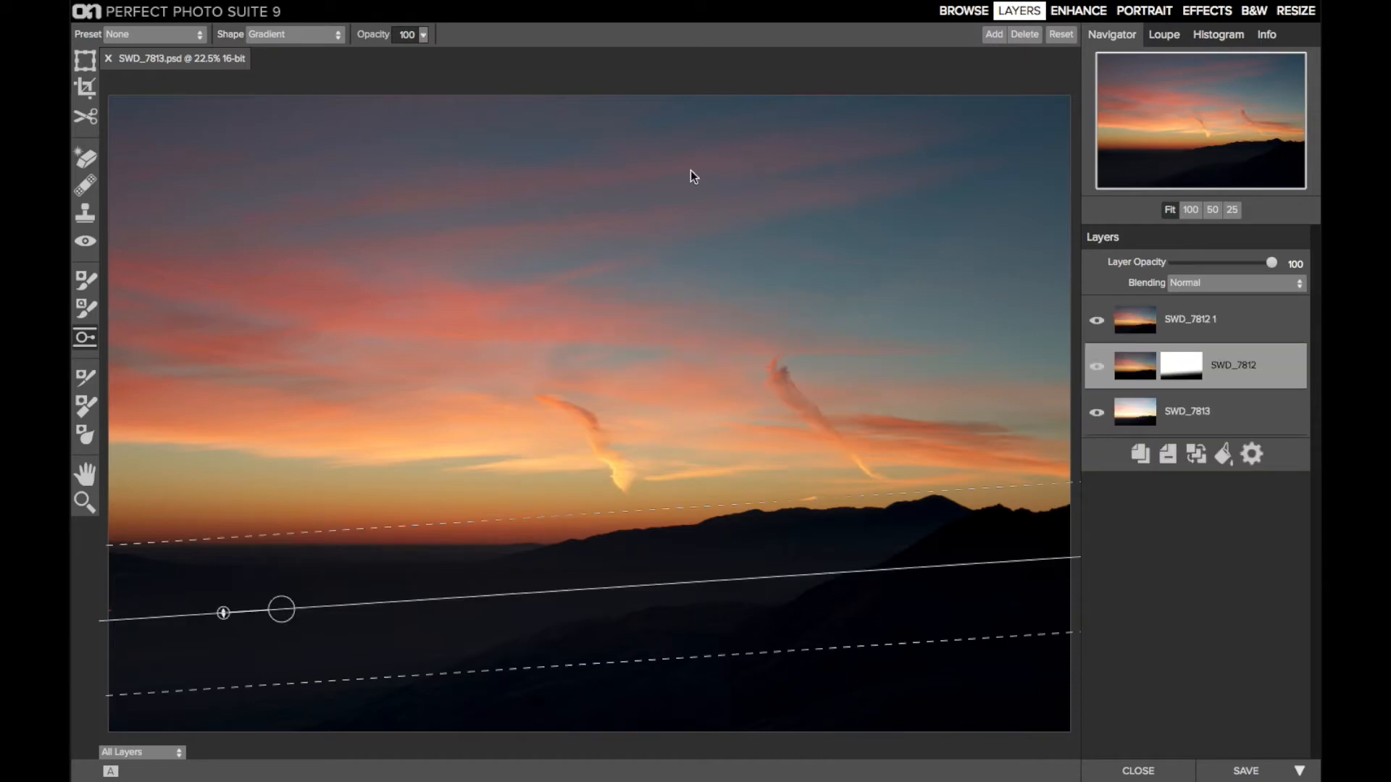
pyautogui.click(1220, 315)
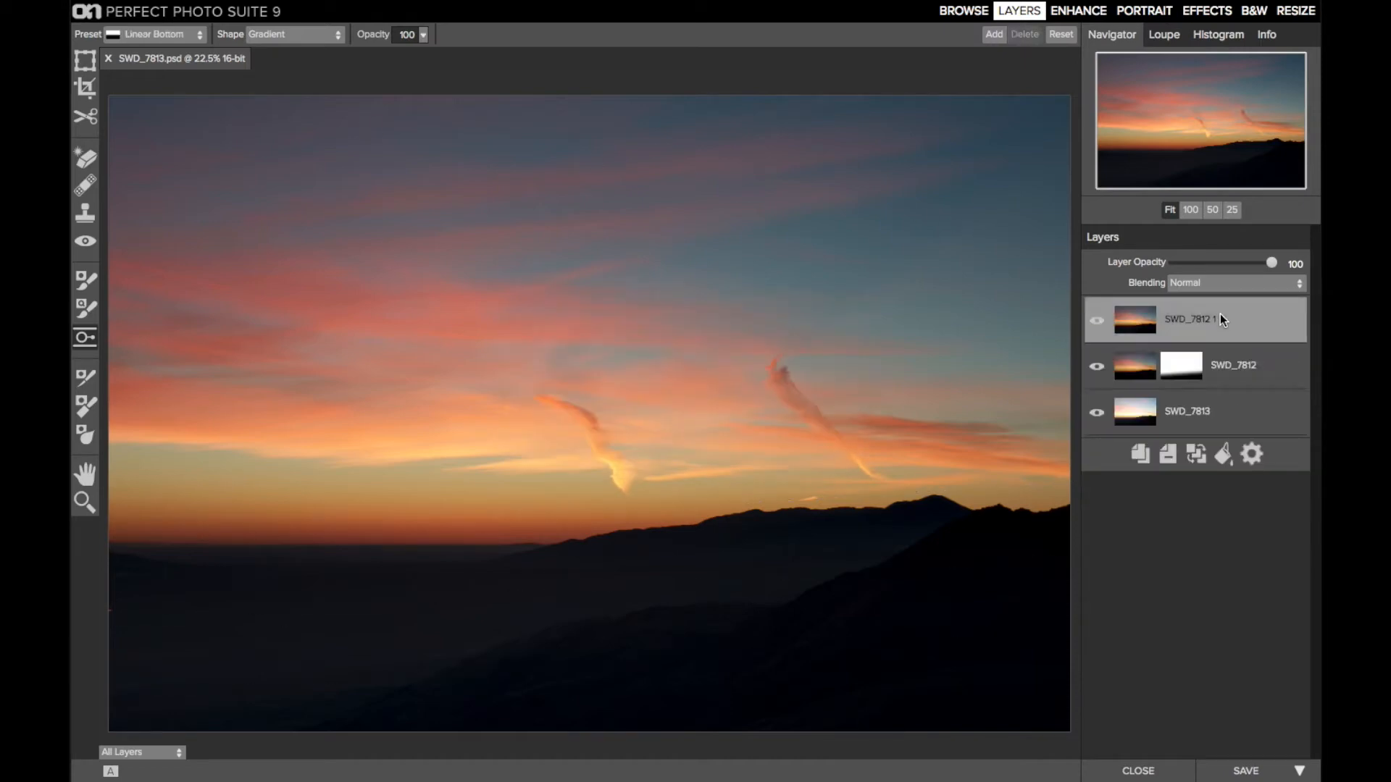
pyautogui.click(1098, 373)
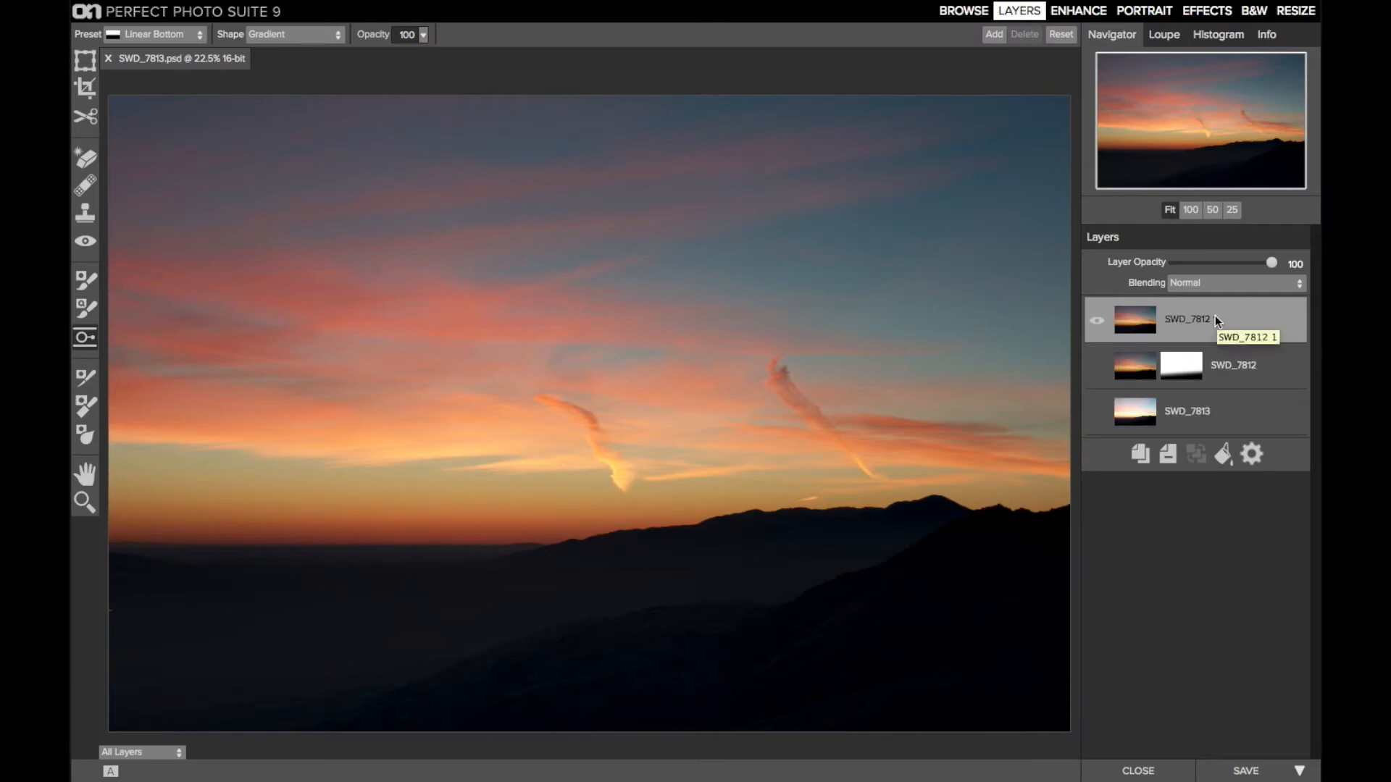
# Remove the orange spot at the photo's left edge below the horizon at 100% view, using the Perfect Eraser at size 10
pyautogui.click(1191, 210)
pyautogui.moveTo(1198, 125); pyautogui.dragTo(1114, 162)
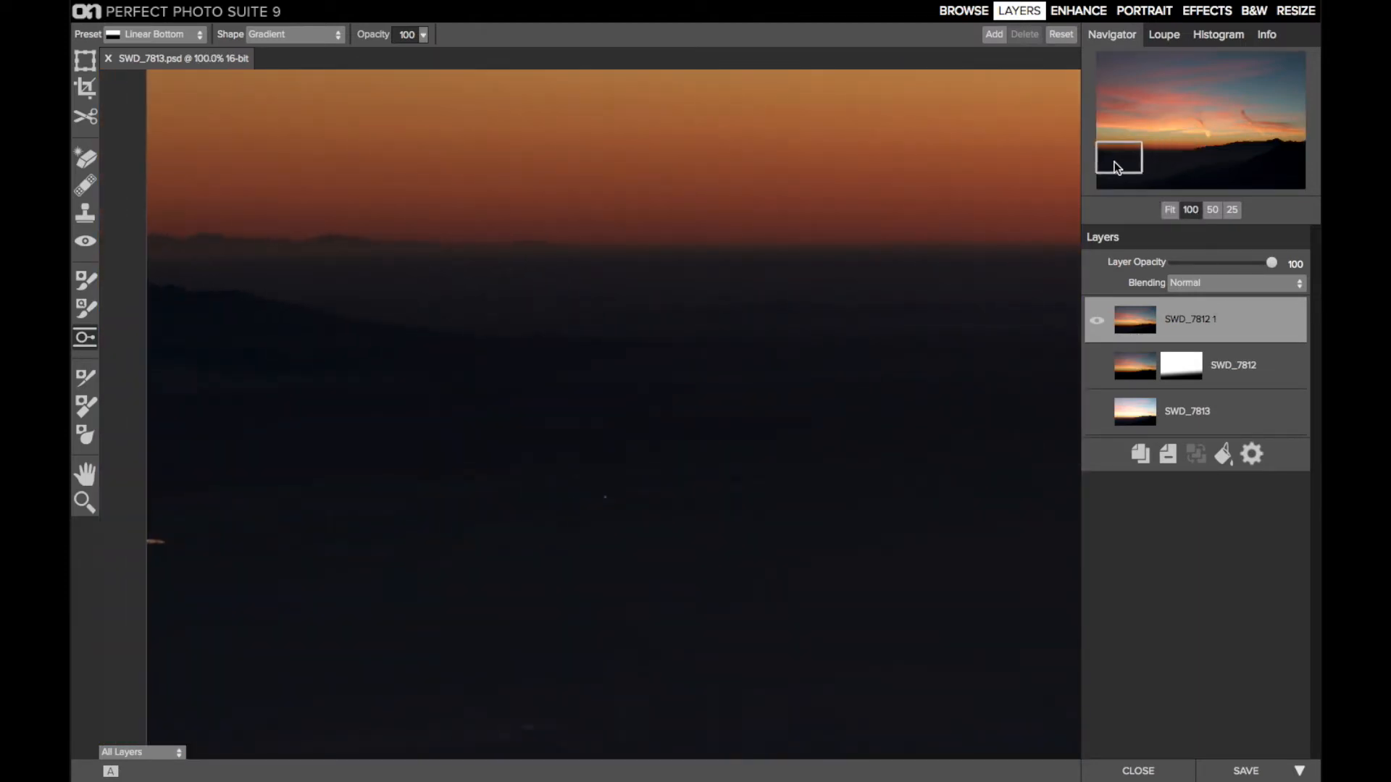
pyautogui.click(90, 160)
pyautogui.press('[')
pyautogui.press('[')
pyautogui.press('[')
pyautogui.press('[')
pyautogui.press('[')
pyautogui.press('[')
pyautogui.press('[')
pyautogui.press('[')
pyautogui.press('[')
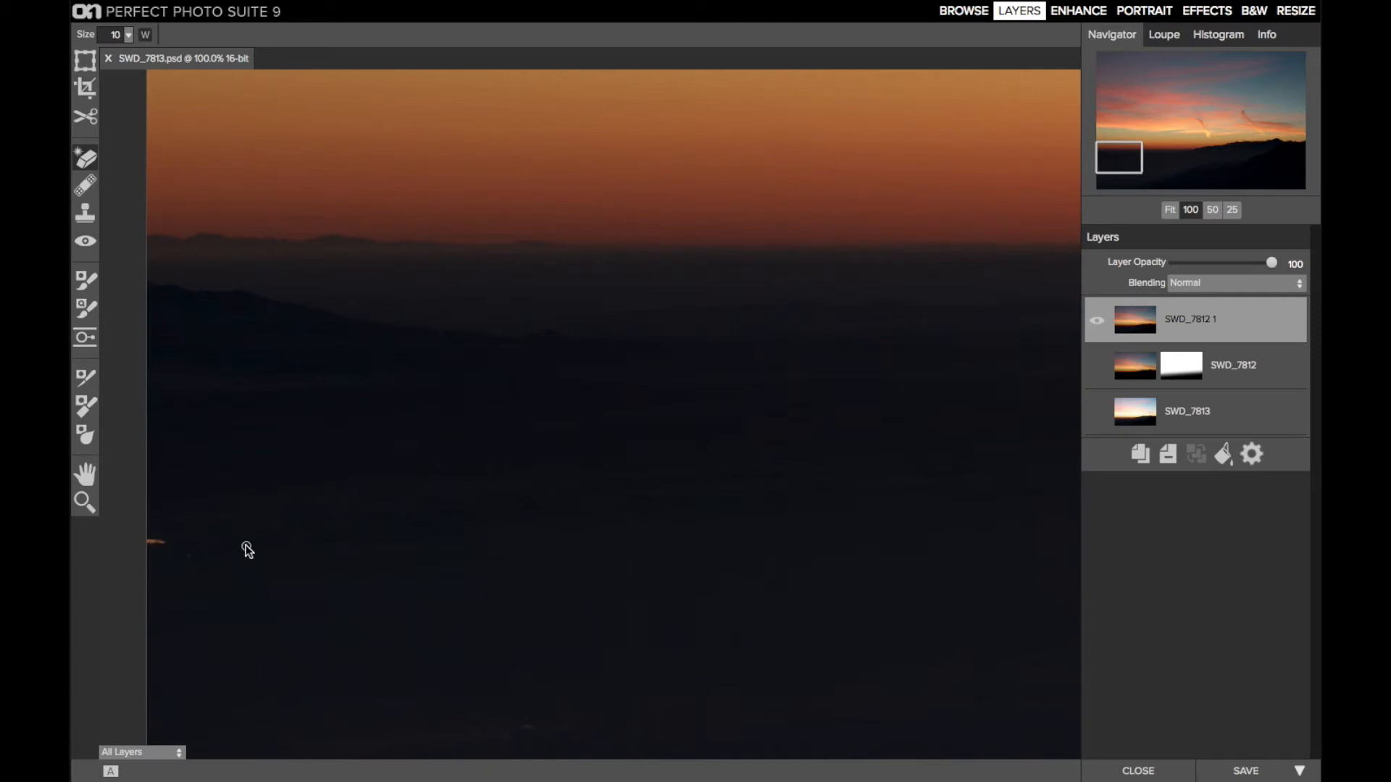
pyautogui.moveTo(163, 544); pyautogui.dragTo(149, 545)
# Remove the remaining small spots in the dark valley below the horizon with the Perfect Eraser, and view the whole photo
pyautogui.moveTo(1121, 168); pyautogui.dragTo(1126, 179)
pyautogui.click(506, 605)
pyautogui.click(548, 604)
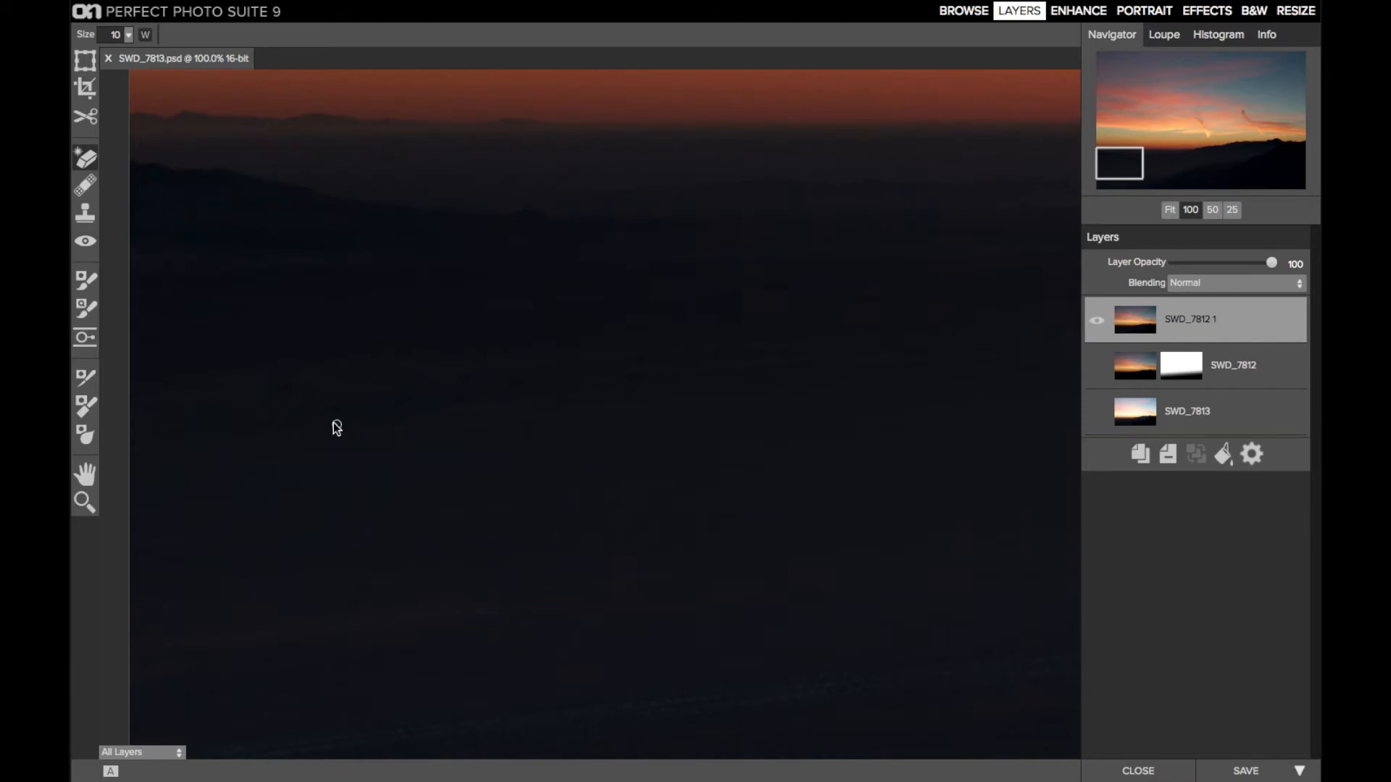
pyautogui.moveTo(1130, 176); pyautogui.dragTo(1160, 178)
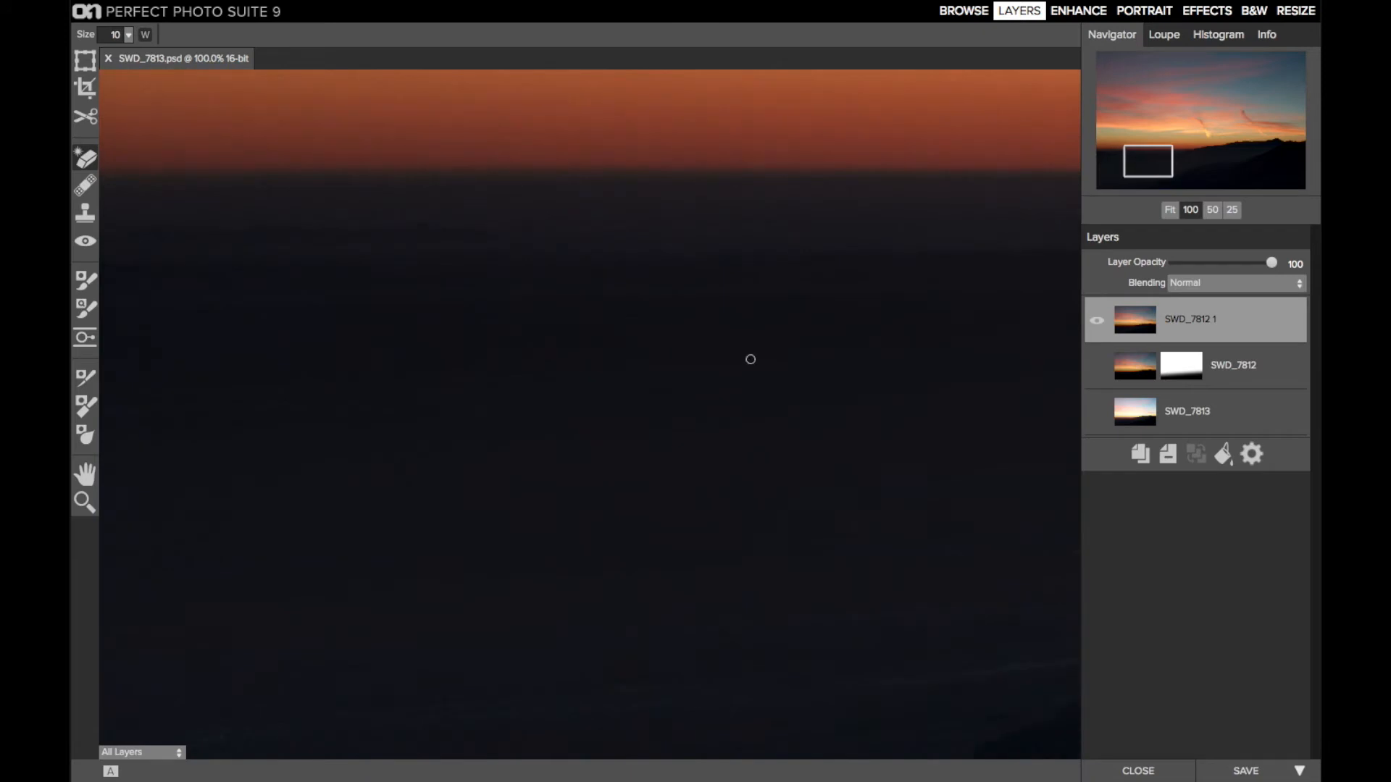
pyautogui.click(550, 370)
pyautogui.click(543, 375)
pyautogui.moveTo(1148, 163)
pyautogui.mouseDown()
pyautogui.moveTo(1173, 162)
pyautogui.moveTo(1153, 169)
pyautogui.mouseUp()
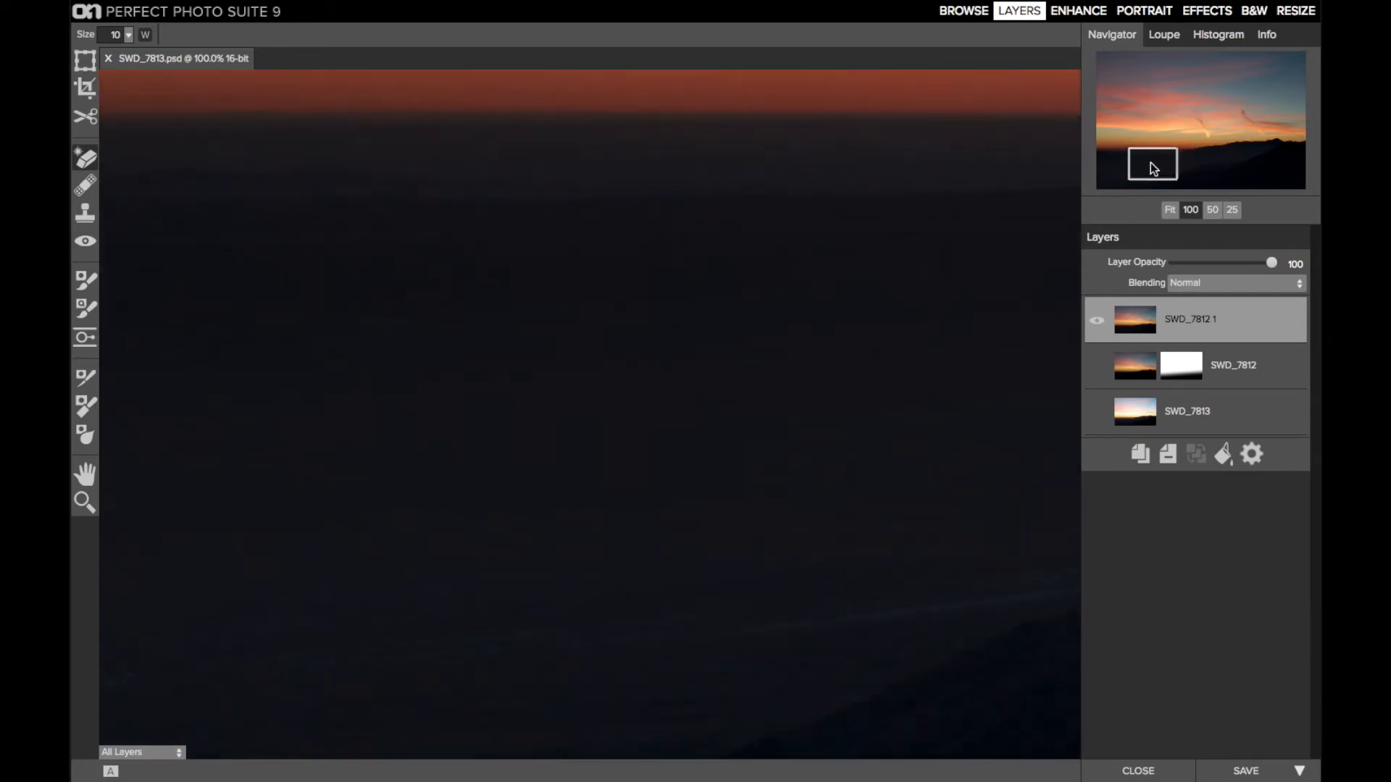
pyautogui.click(1170, 210)
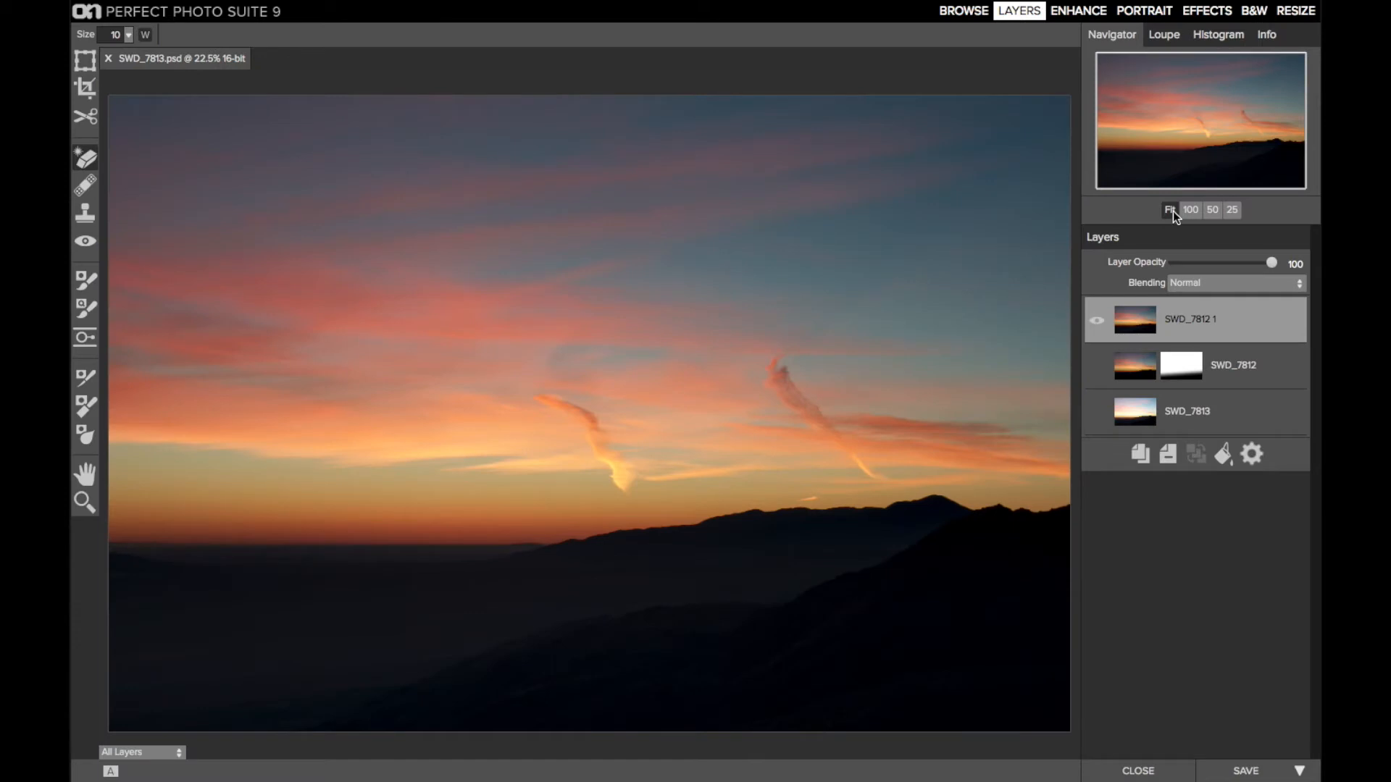
# Bring the stamped layer into Effects and add a Color Enhancer filter with the Sky Enhancer preset
pyautogui.click(1207, 12)
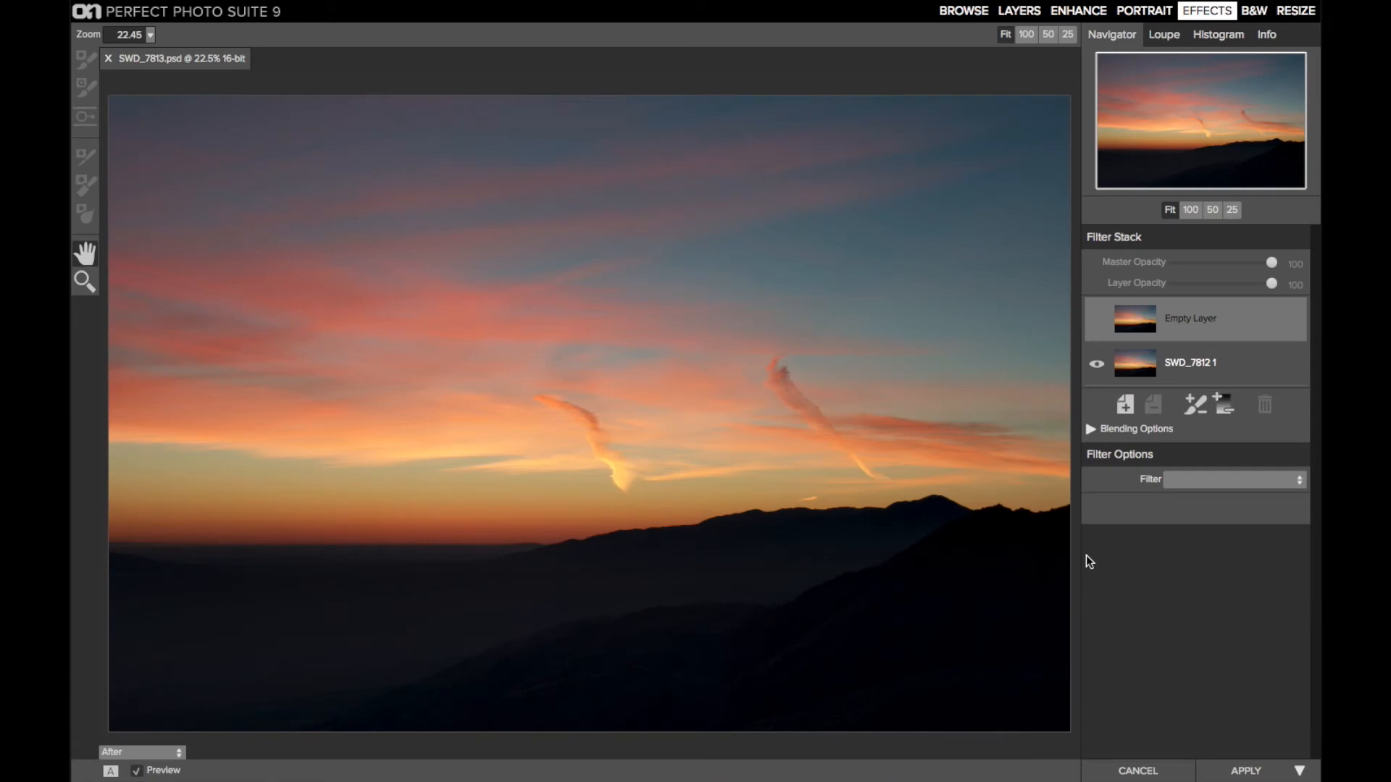
pyautogui.click(1184, 484)
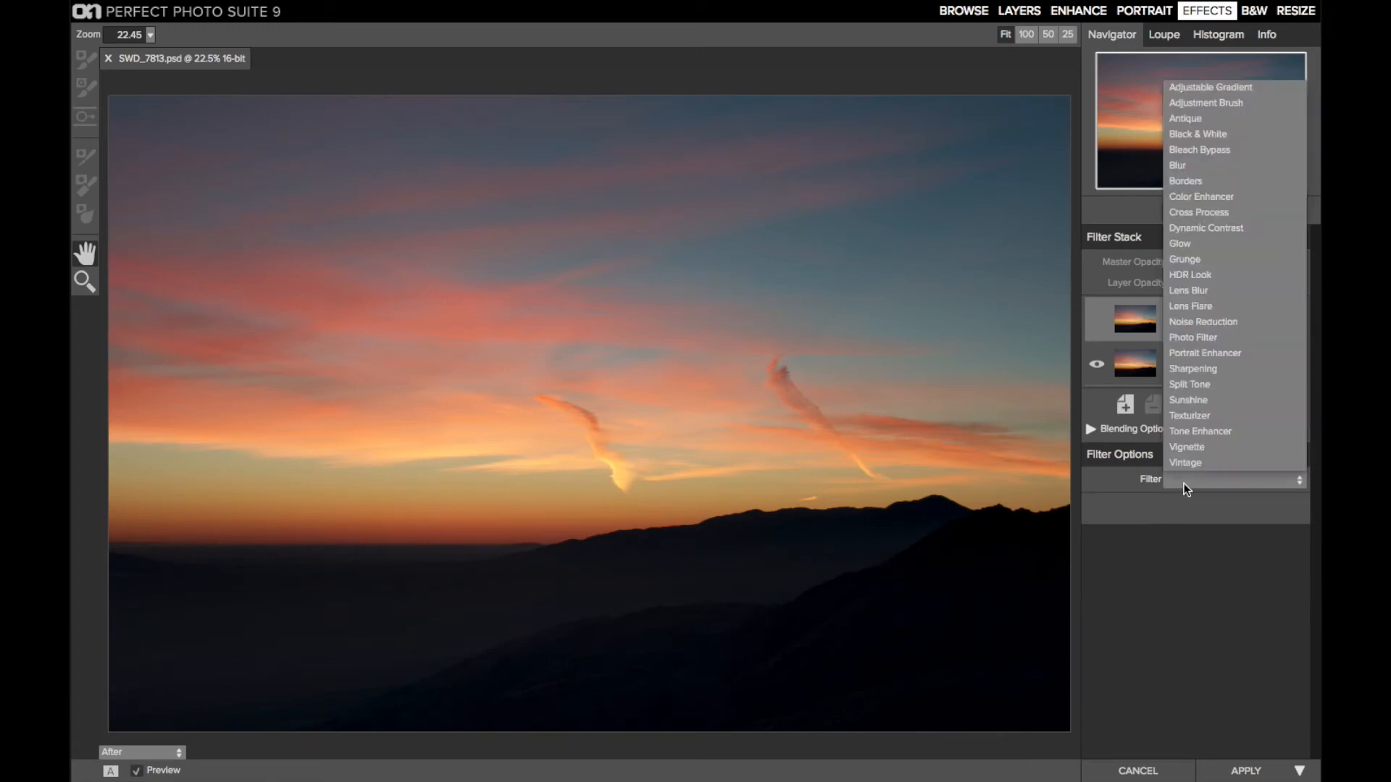
pyautogui.click(1250, 193)
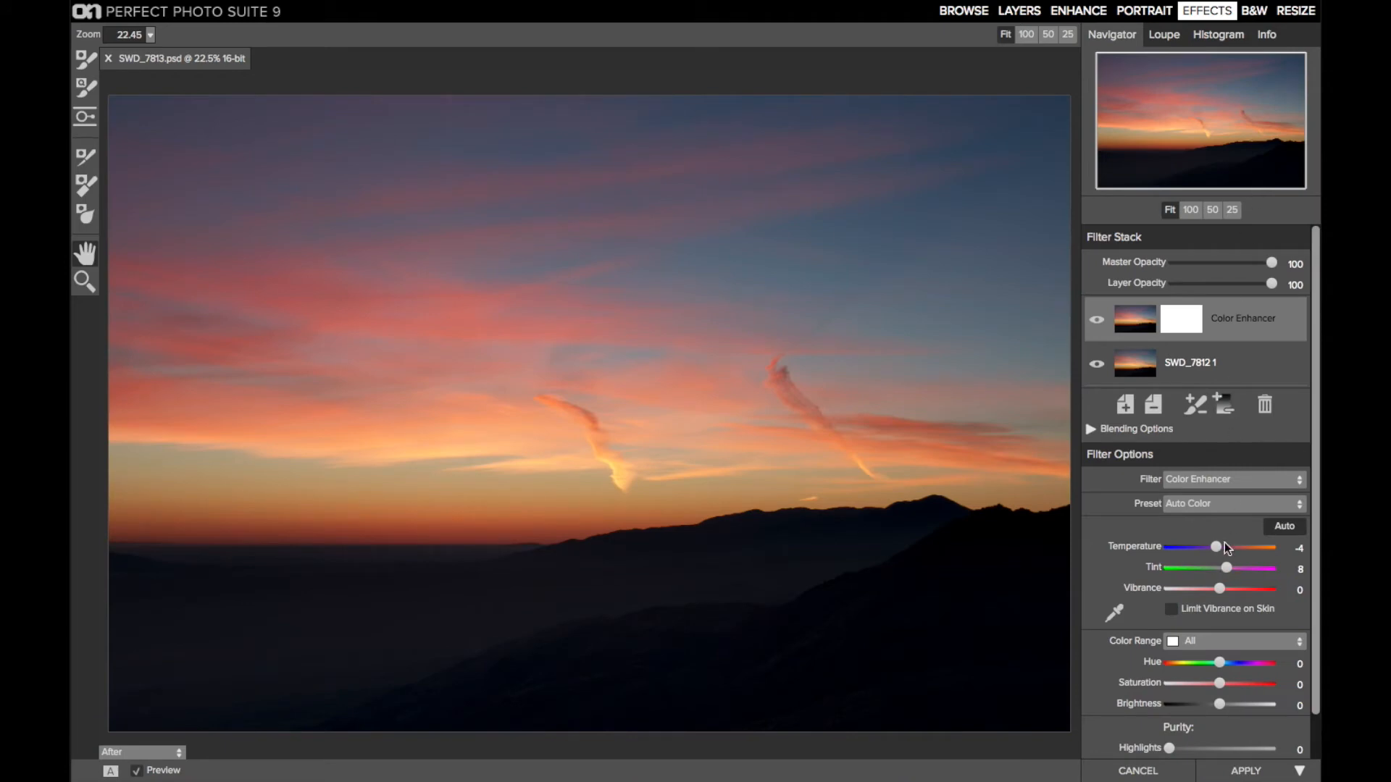
pyautogui.scroll(-2, 1230, 572)
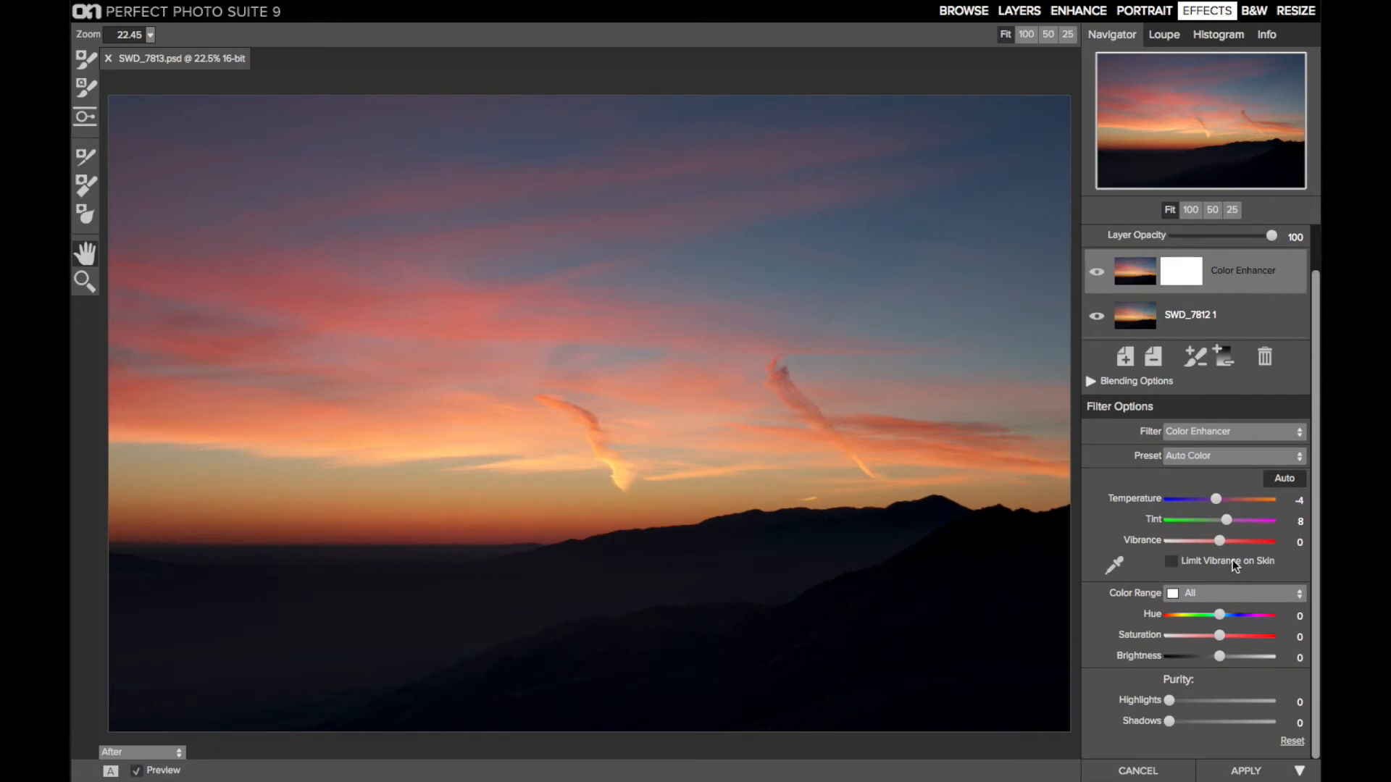
pyautogui.click(1220, 458)
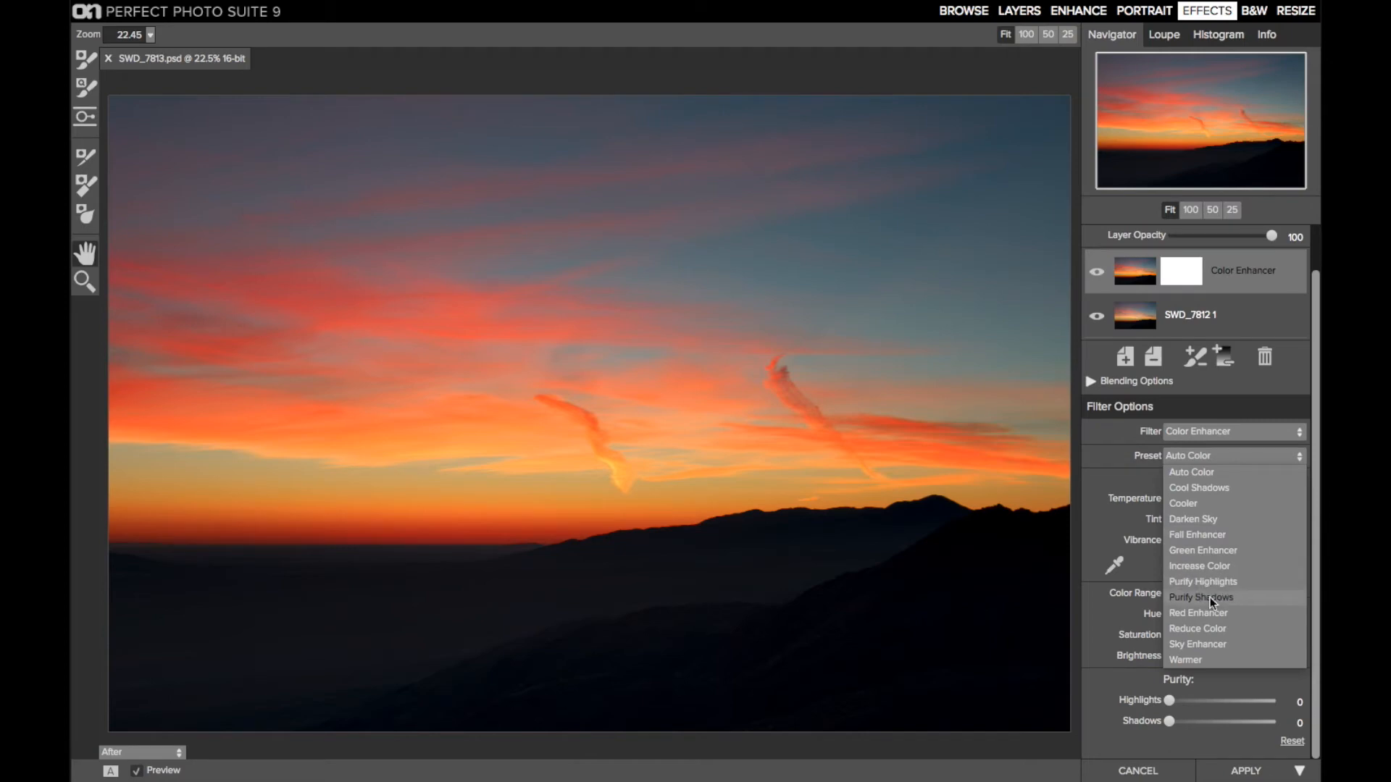
pyautogui.click(1208, 644)
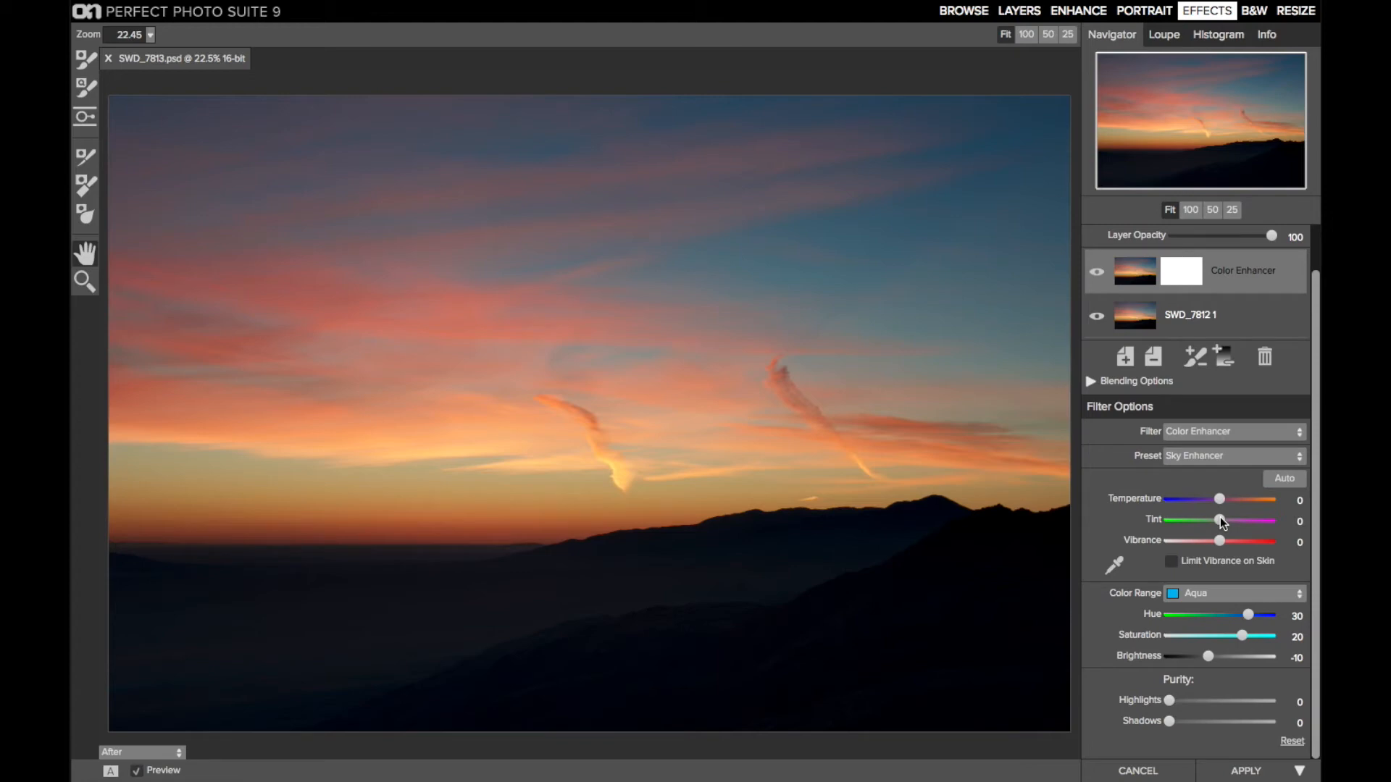
# Try the Color Enhancer's automatic color and undo it, then set Tint to 8 and Temperature to -2 manually
pyautogui.click(1285, 479)
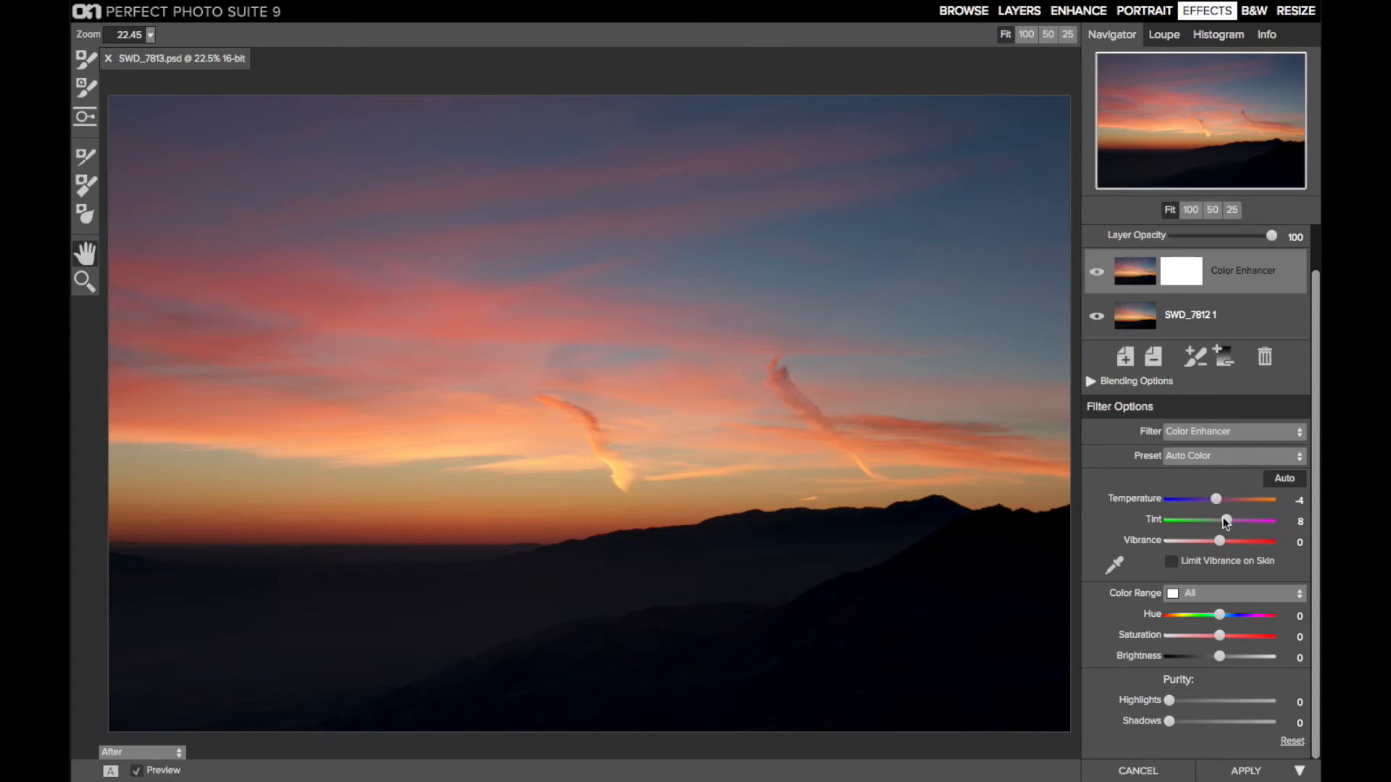
pyautogui.press('super+z')
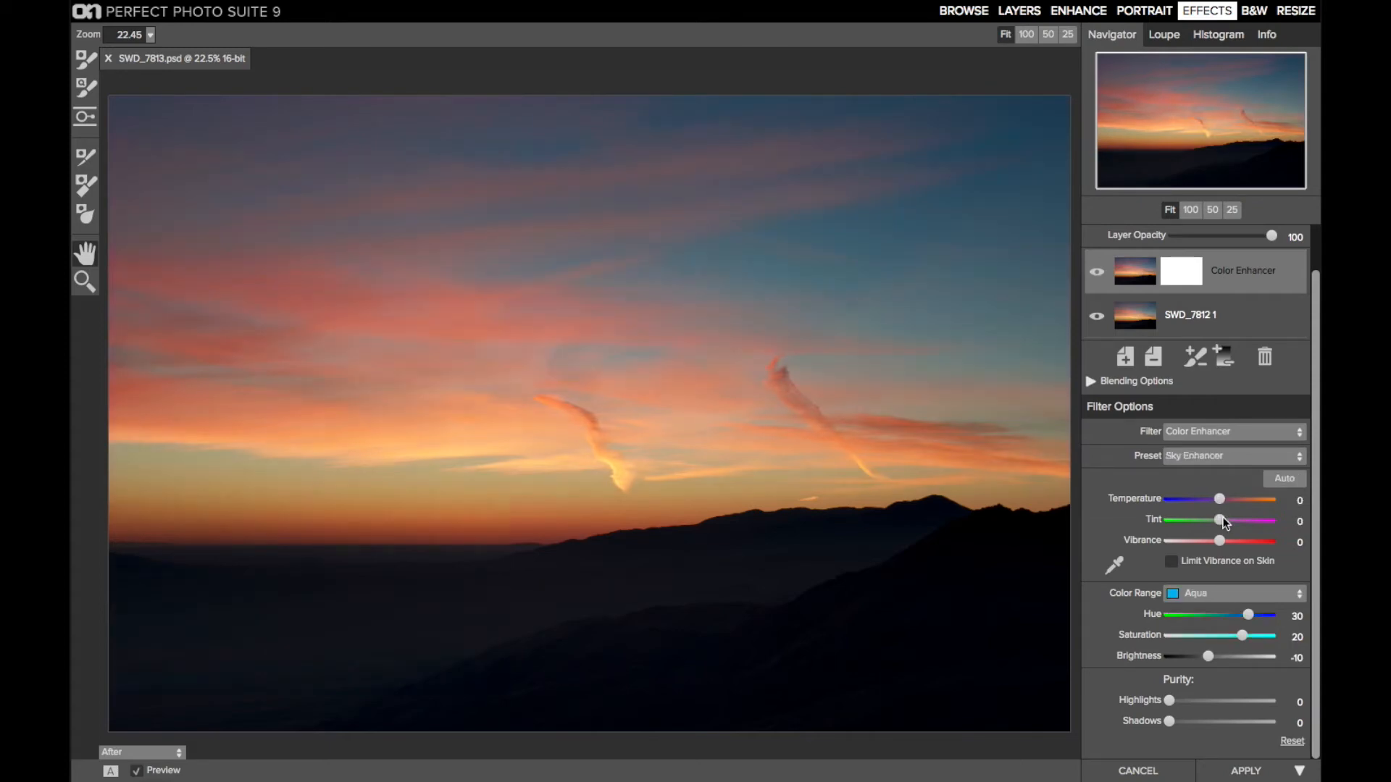
pyautogui.moveTo(1221, 517); pyautogui.dragTo(1225, 518)
pyautogui.moveTo(1220, 500); pyautogui.dragTo(1219, 502)
# Set the Color Enhancer's Blue range hue to 4 and raise its Orange range saturation to about 17
pyautogui.click(1209, 595)
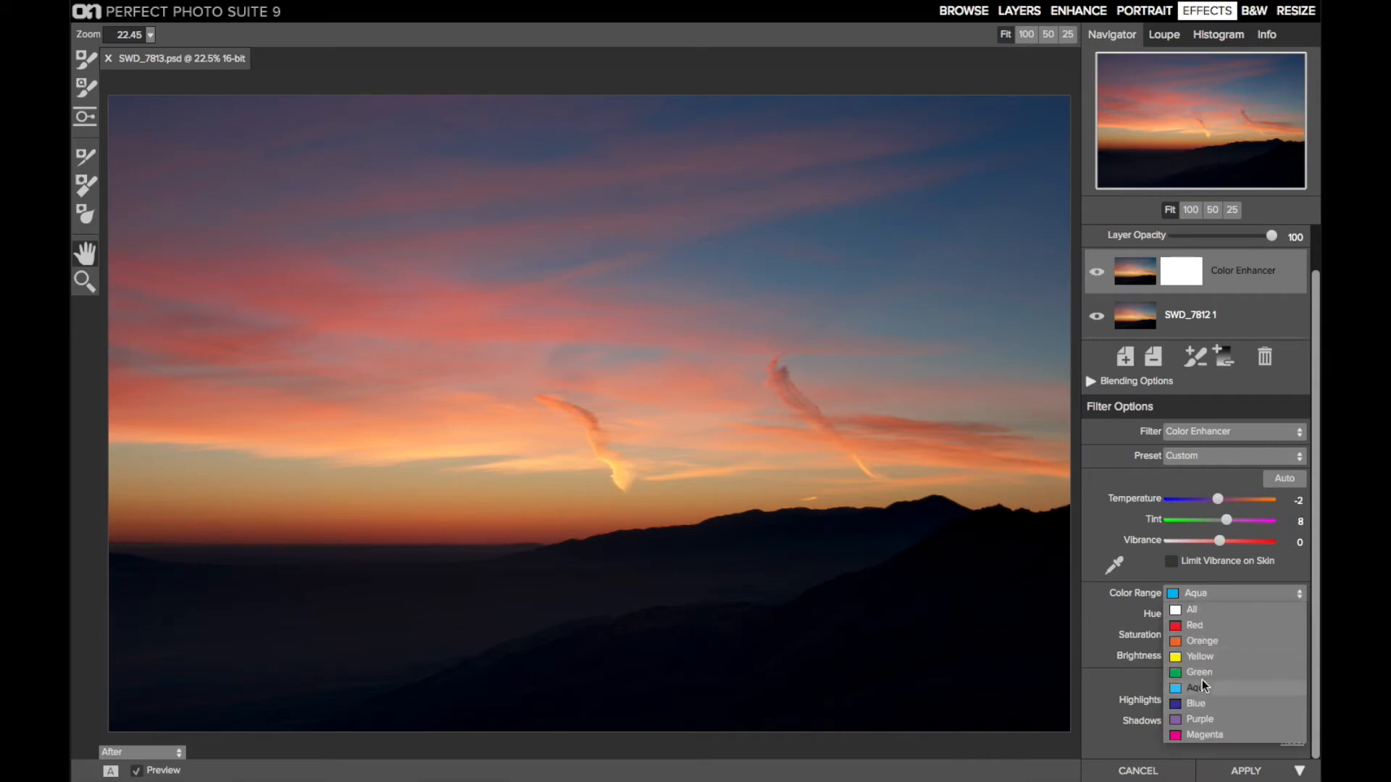
pyautogui.click(1202, 703)
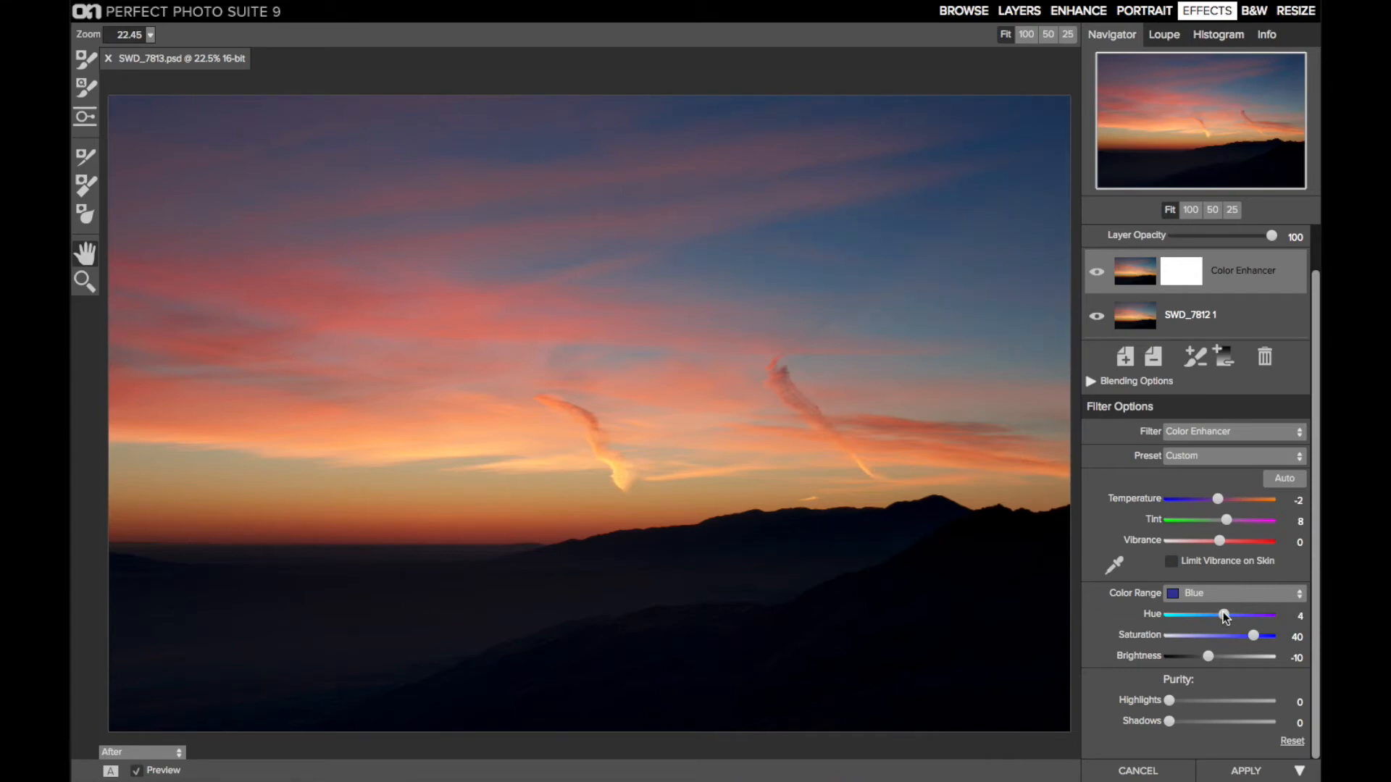
pyautogui.click(1219, 593)
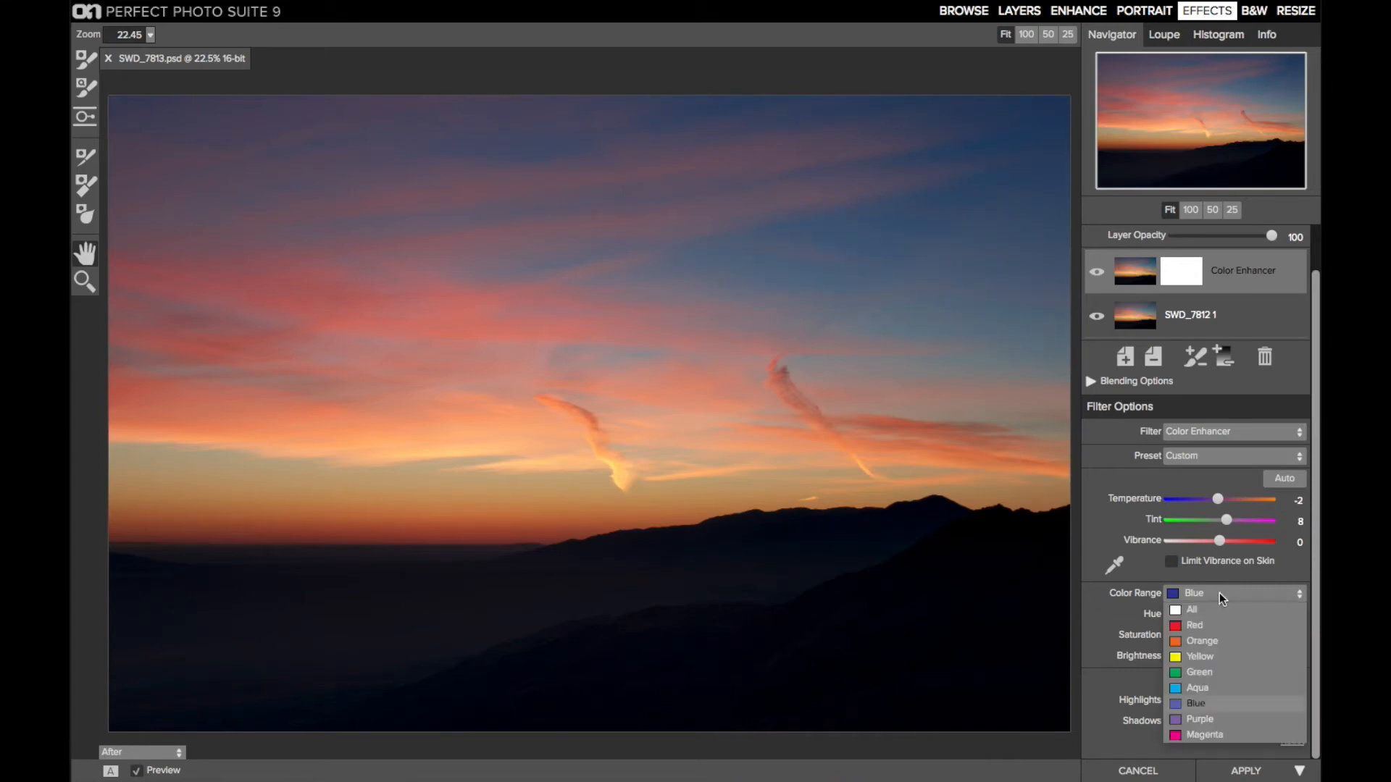
pyautogui.click(1207, 637)
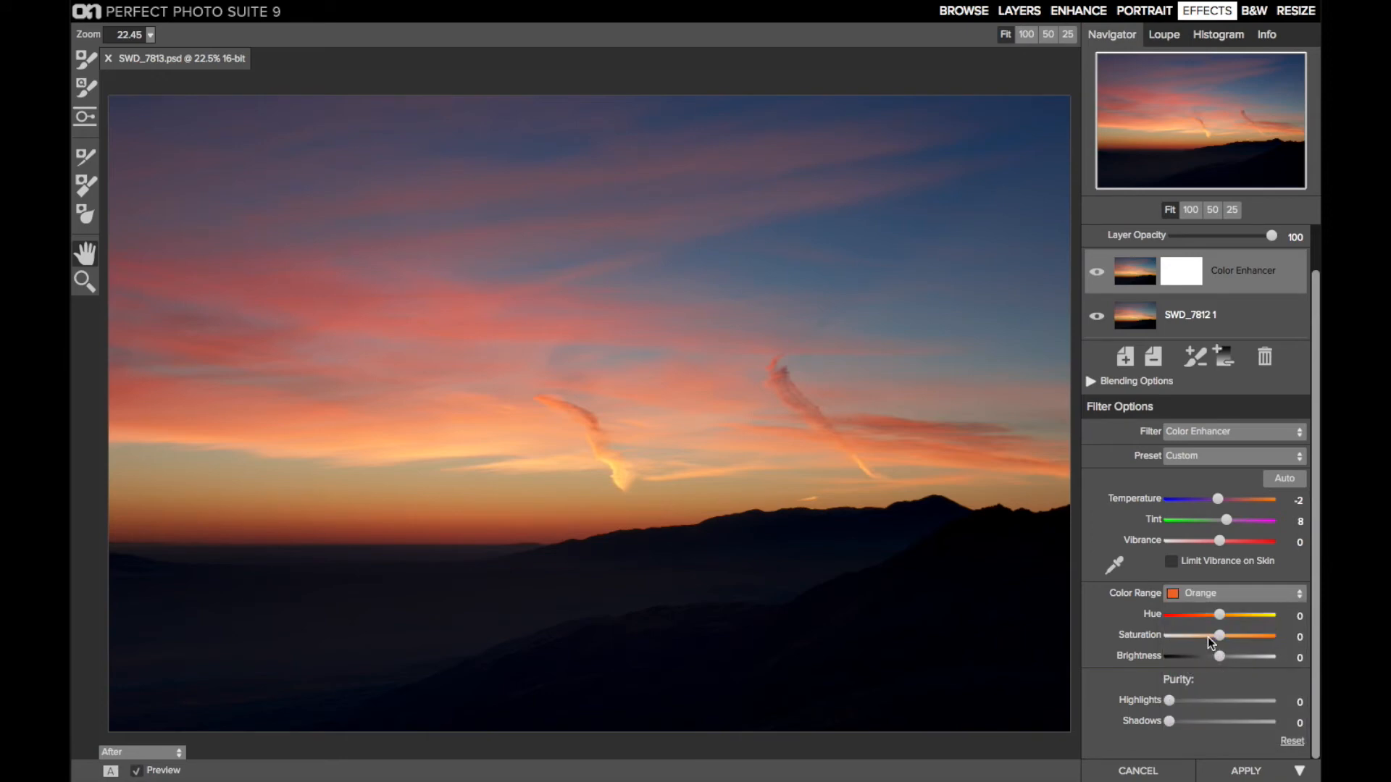
pyautogui.moveTo(1228, 636); pyautogui.dragTo(1240, 641)
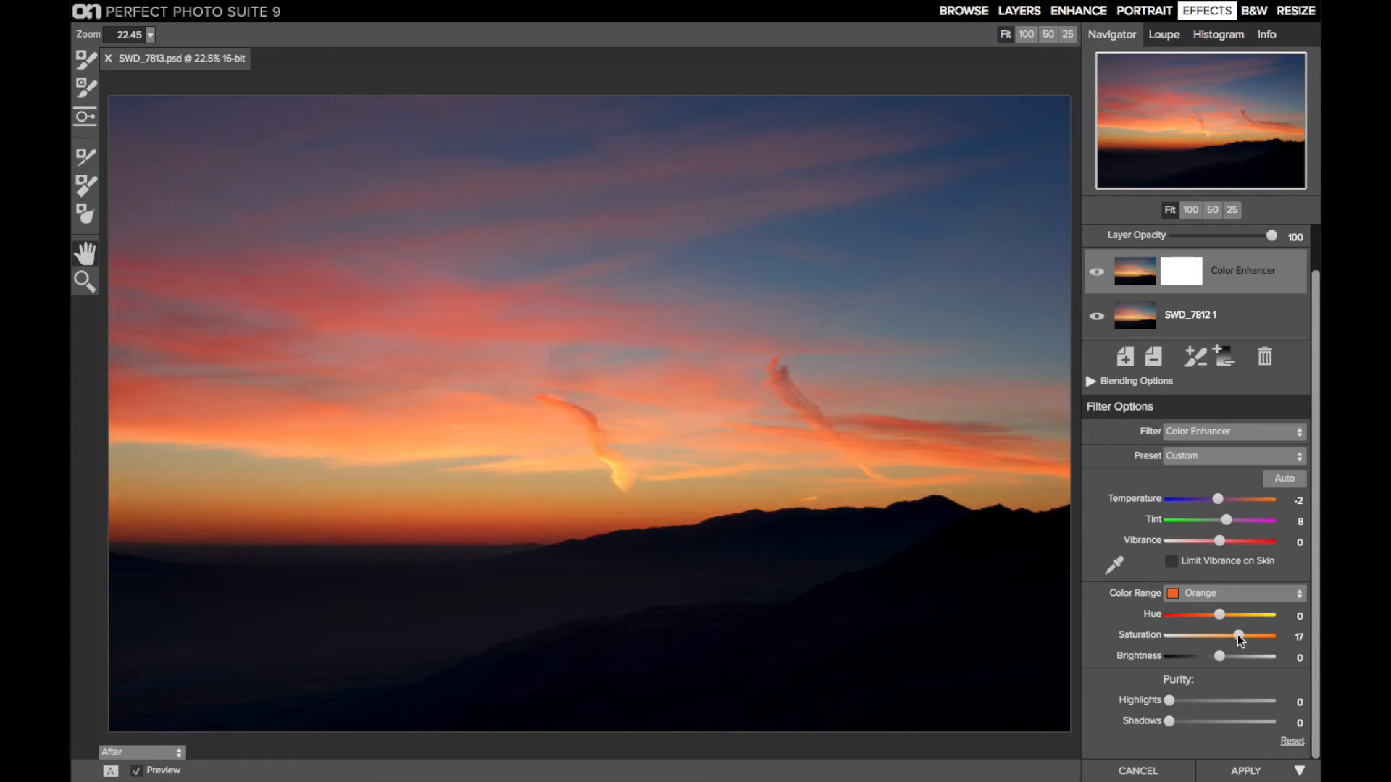
pyautogui.moveTo(1239, 641); pyautogui.dragTo(1237, 641)
# Add a new filter layer above the Color Enhancer and make it a Tone Enhancer
pyautogui.click(1126, 356)
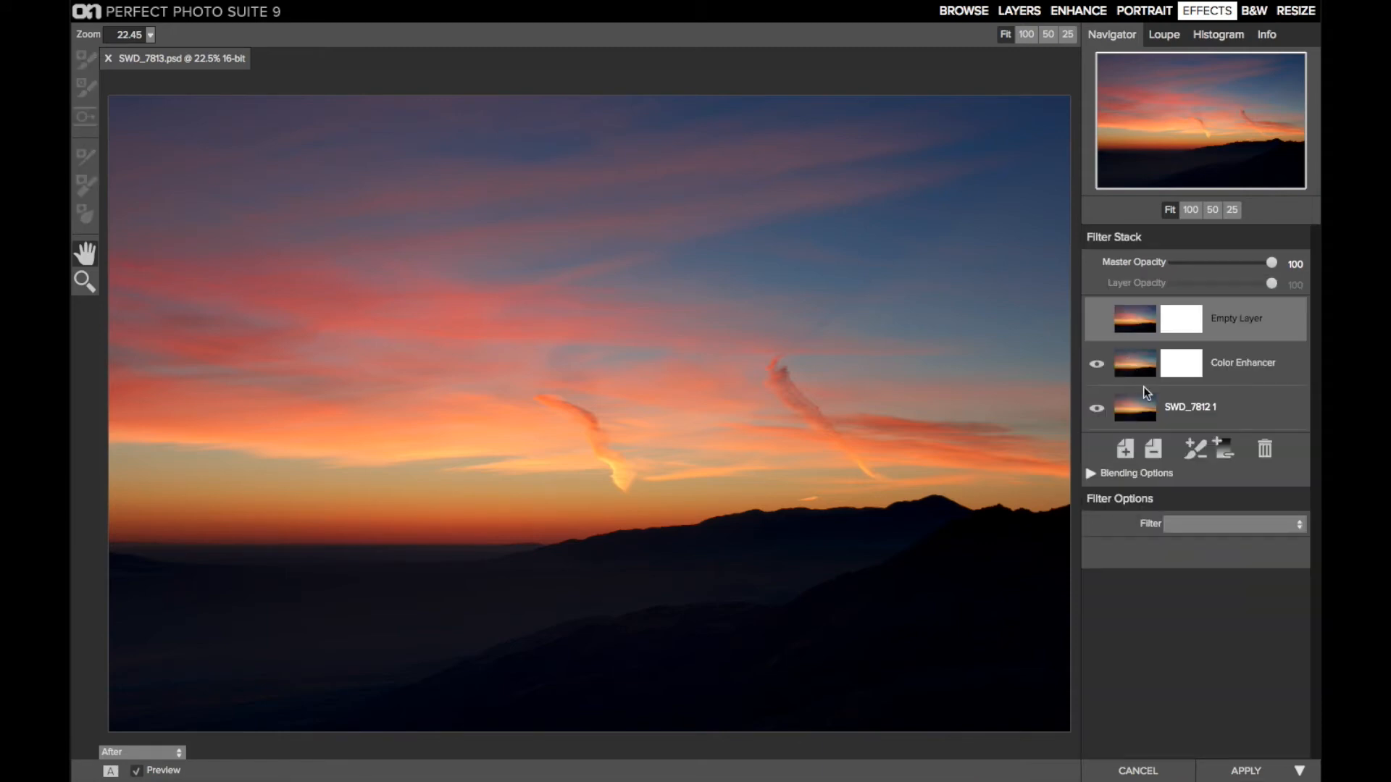
pyautogui.click(1175, 526)
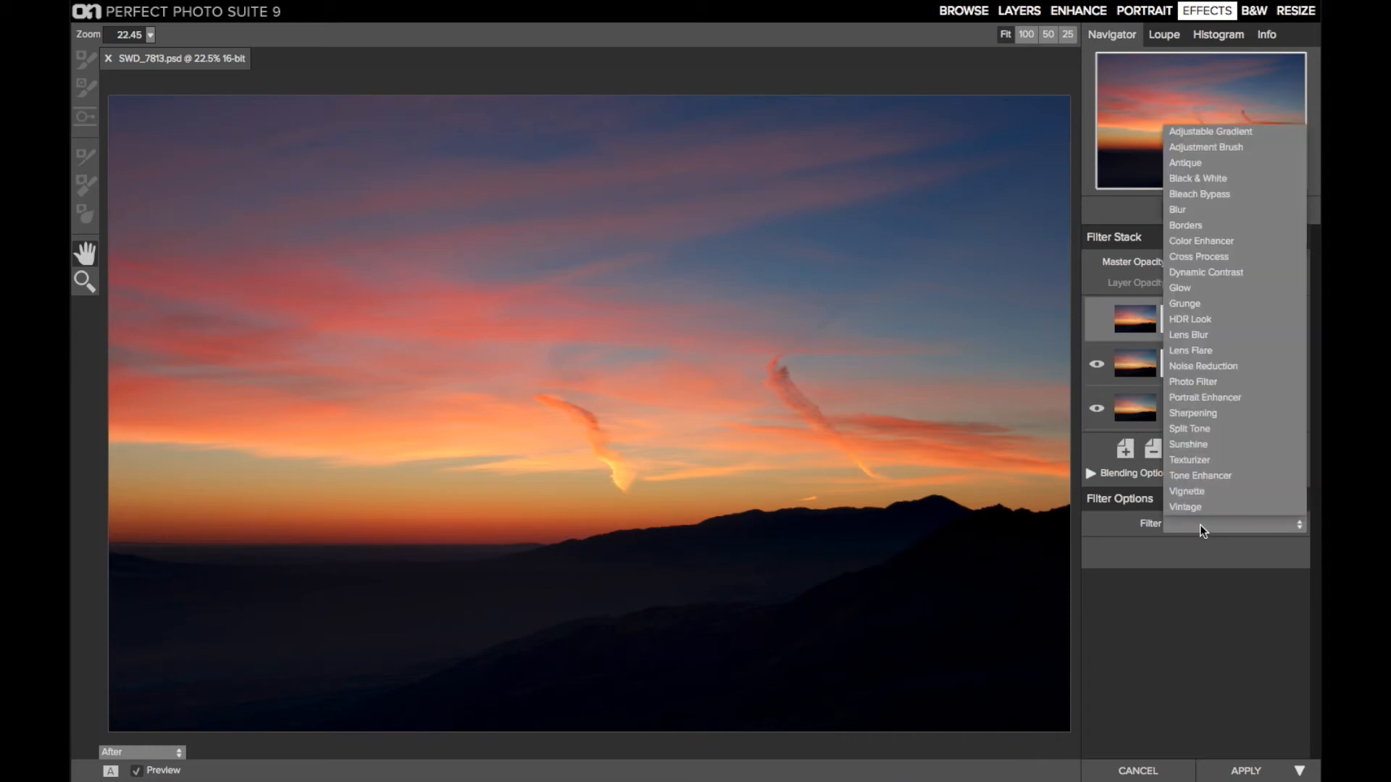
pyautogui.click(1241, 474)
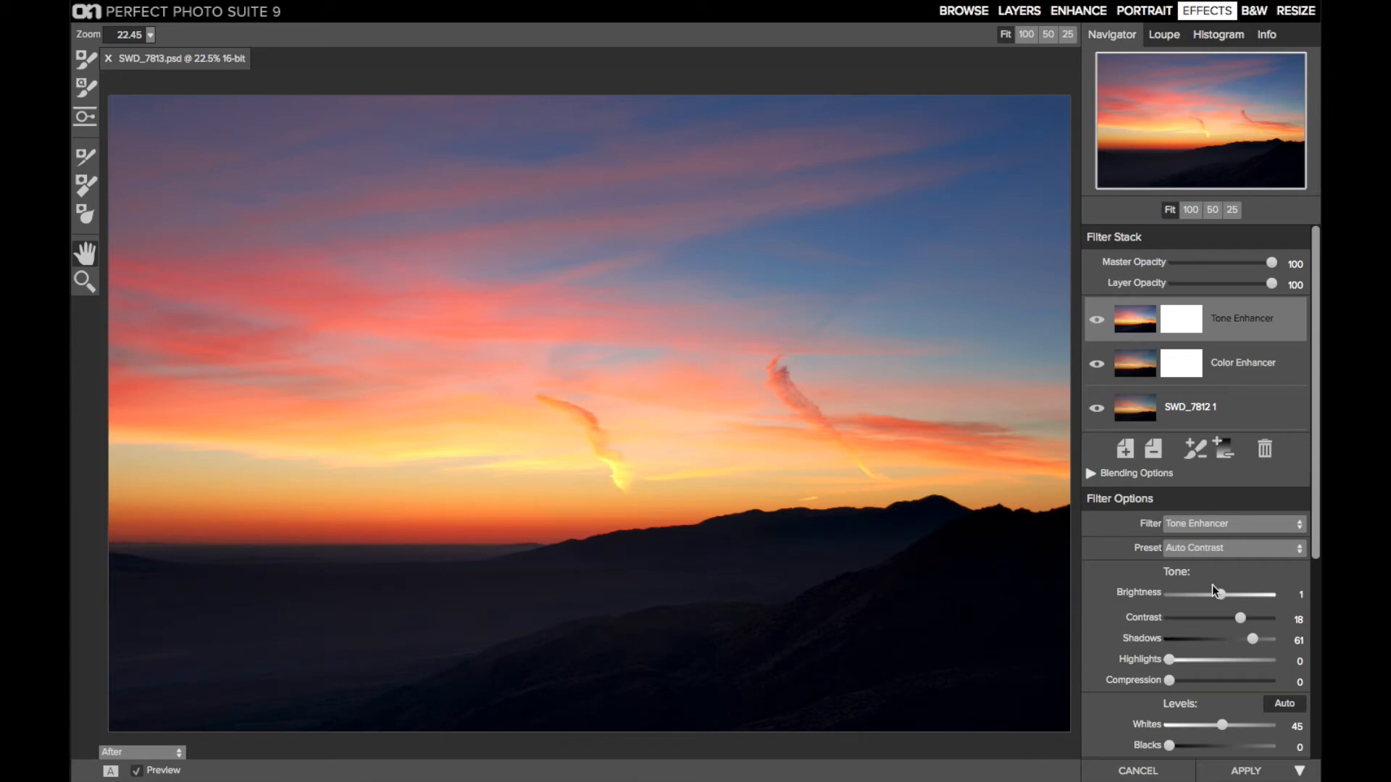
# Try stronger Detail in the Tone Enhancer, then settle on a small Detail increase
pyautogui.scroll(-4, 1217, 590)
pyautogui.scroll(-1, 1216, 591)
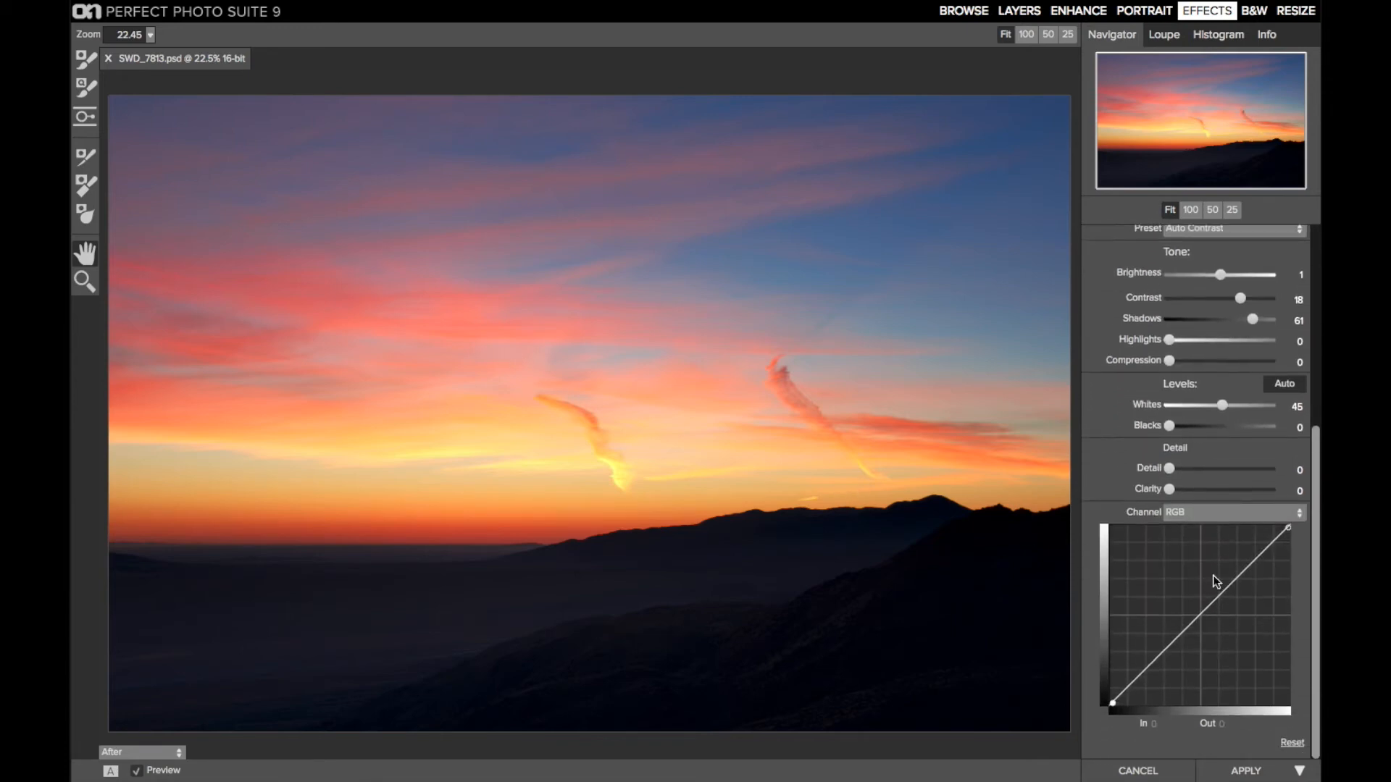
pyautogui.click(1184, 470)
pyautogui.click(1208, 470)
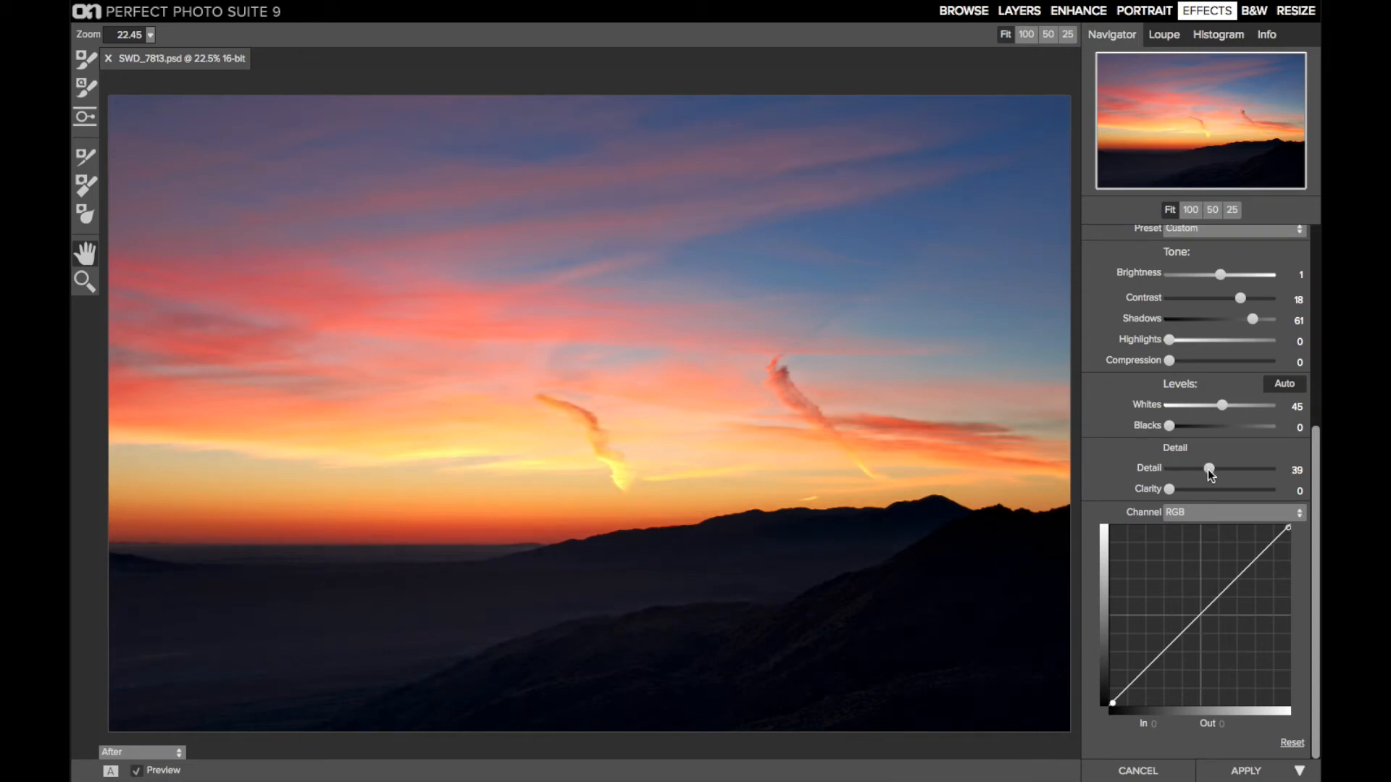
pyautogui.click(1189, 468)
pyautogui.click(1184, 469)
# Add a second Tone Enhancer filter layer at the top of the stack and turn off its Auto levels
pyautogui.scroll(5, 1116, 500)
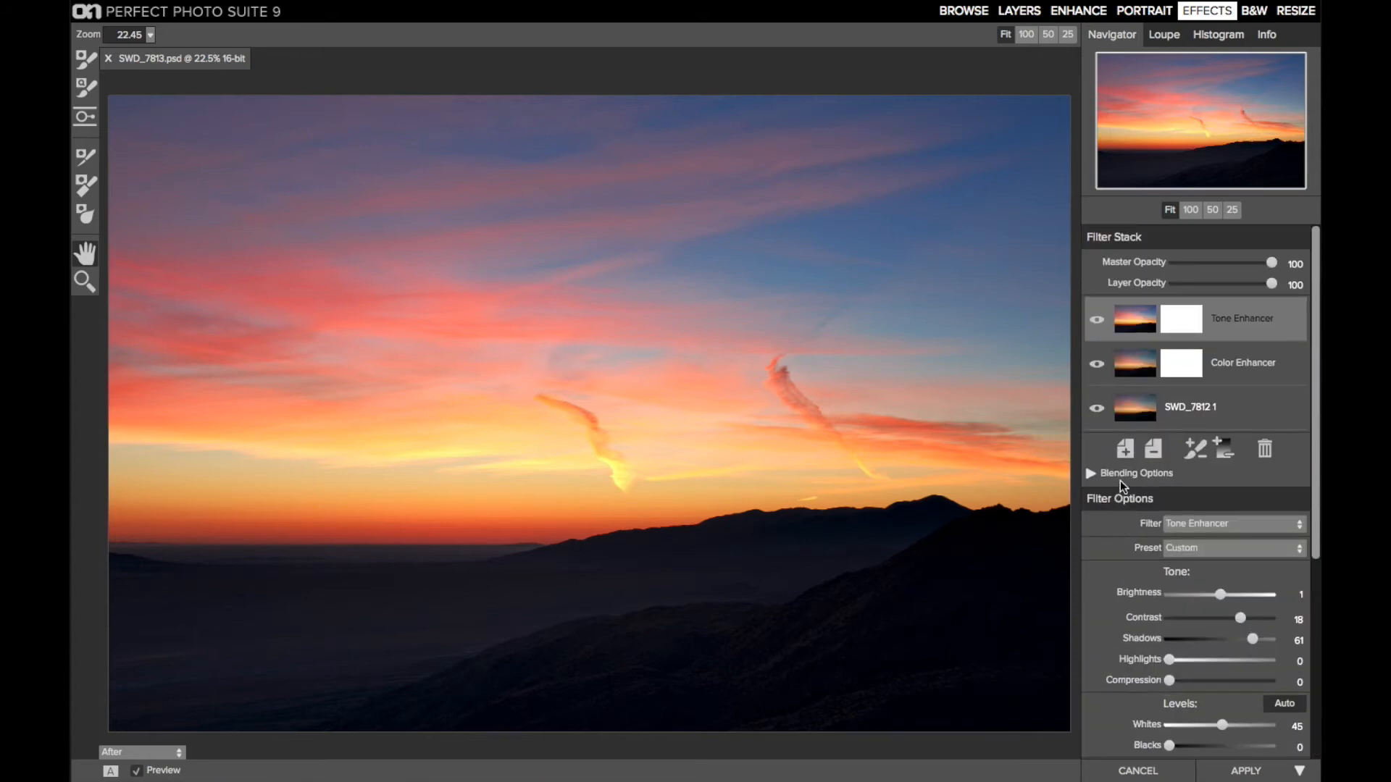
pyautogui.click(1126, 447)
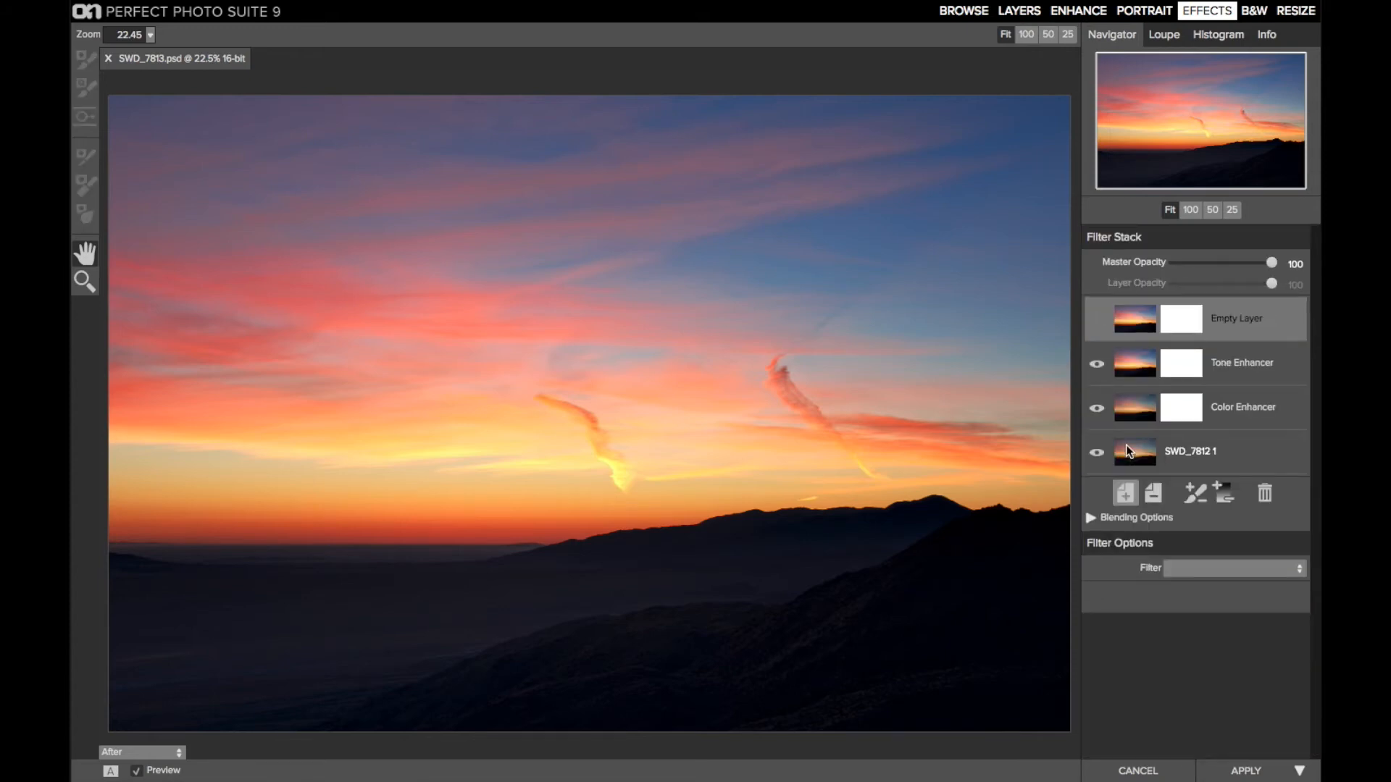
pyautogui.click(1195, 568)
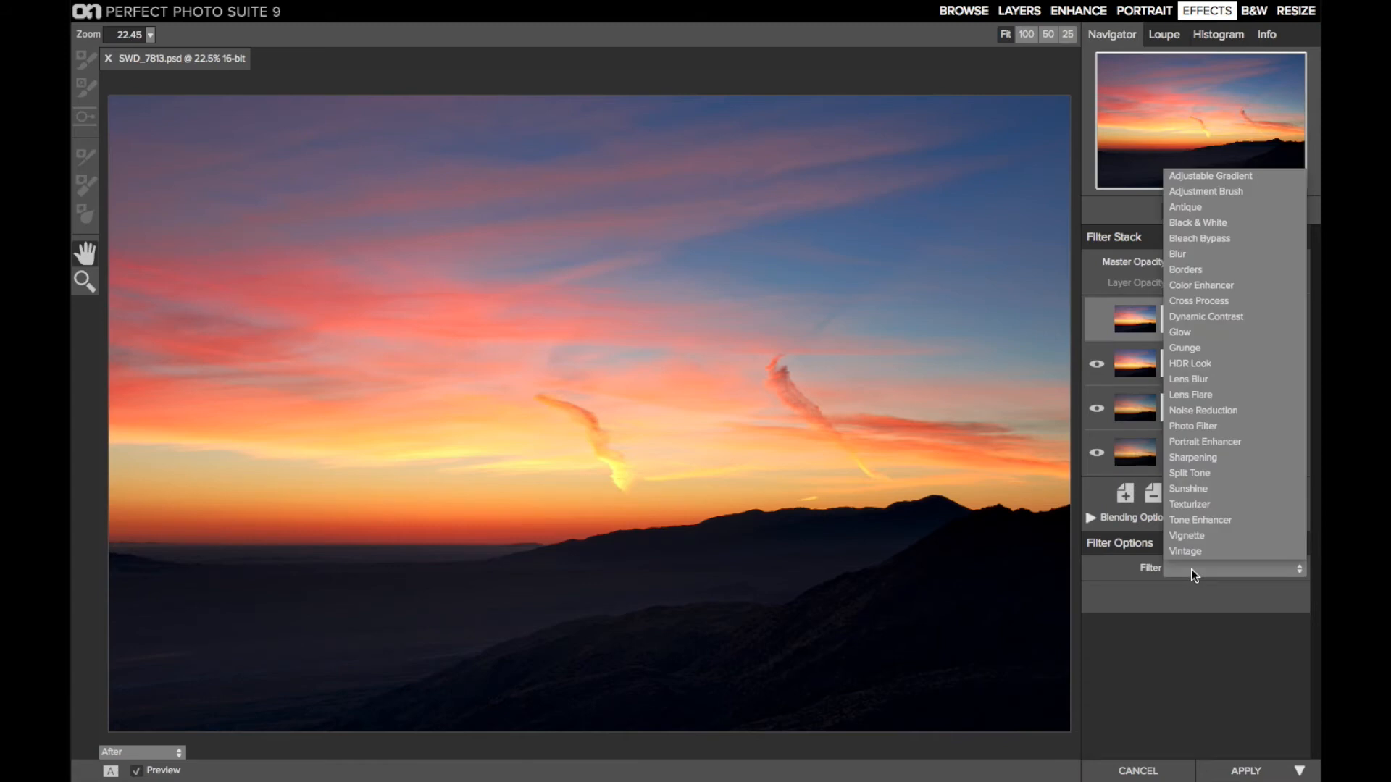
pyautogui.click(1243, 521)
pyautogui.scroll(-5, 1242, 519)
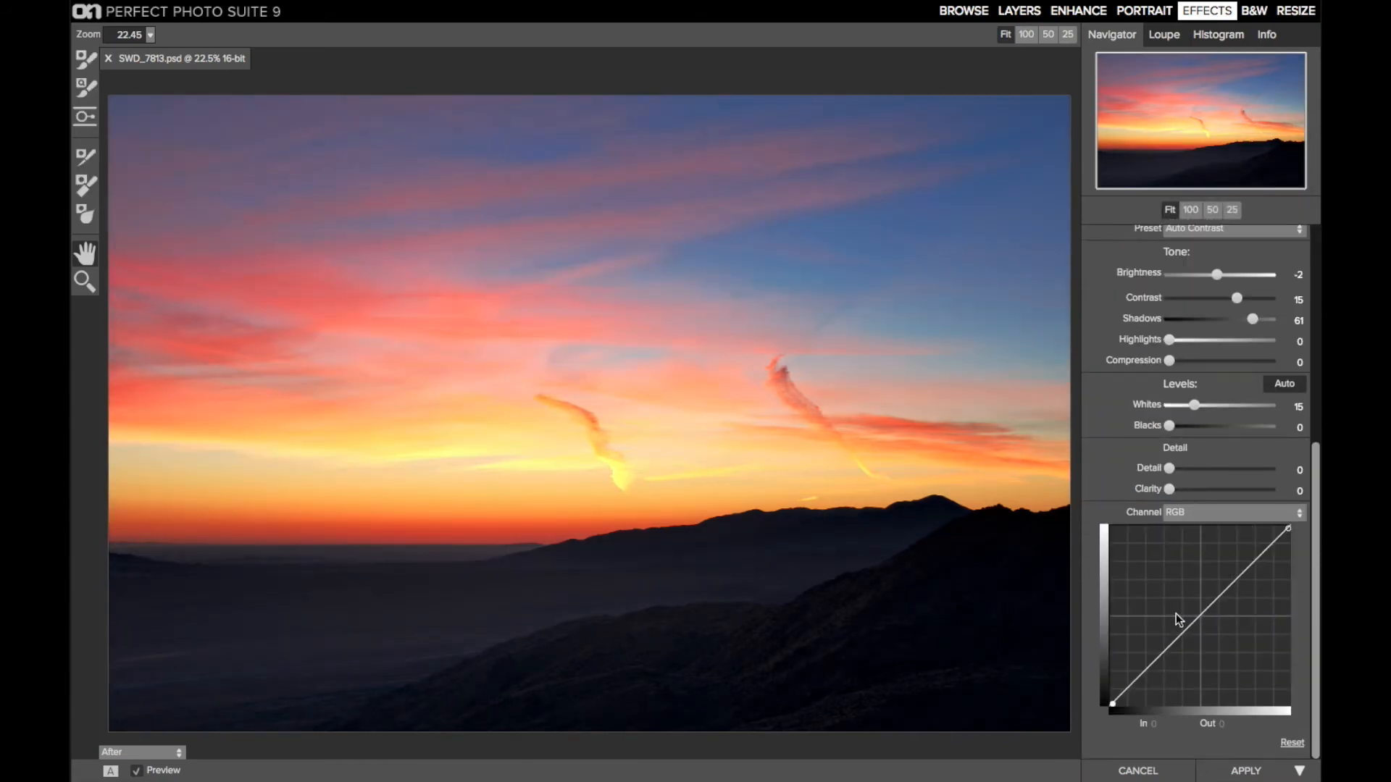
pyautogui.click(1291, 384)
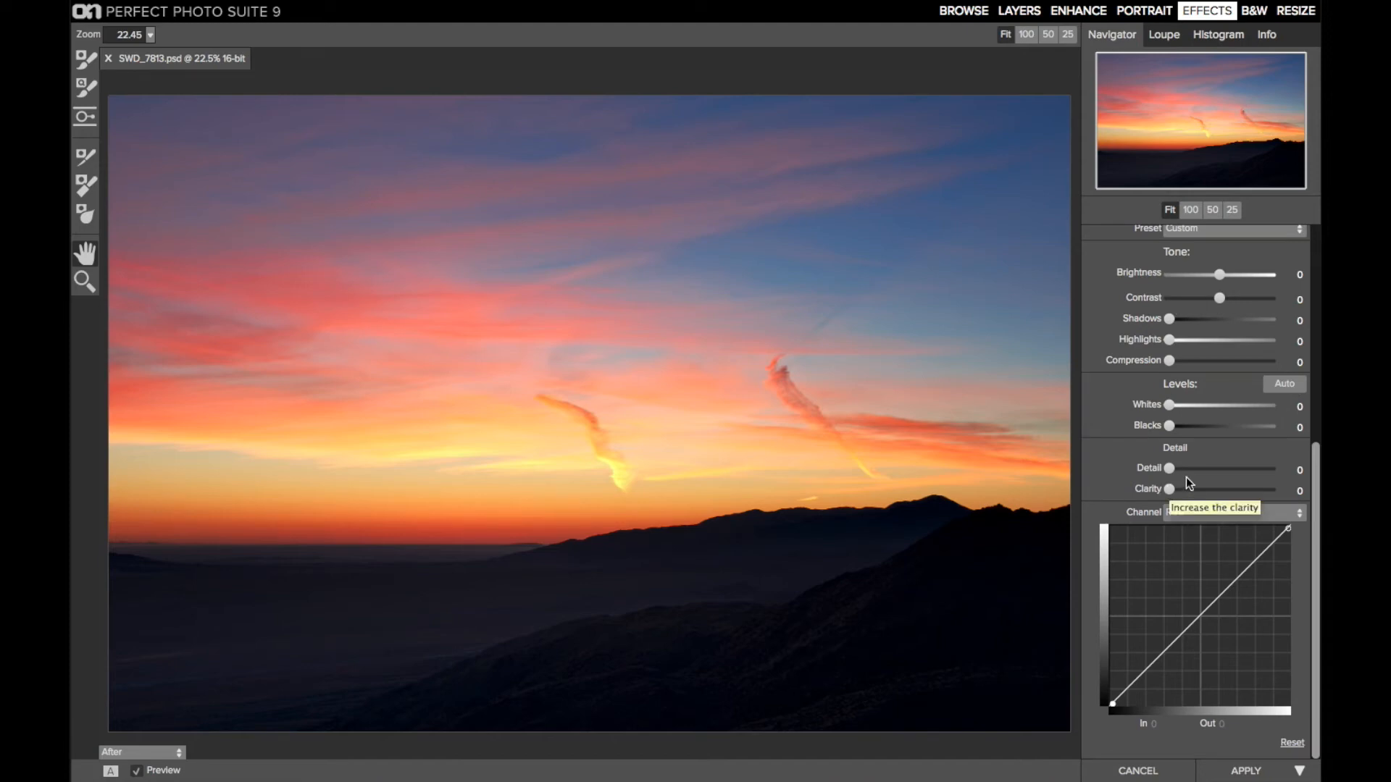
# Raise the midpoint of the Blue channel curve slightly in the top Tone Enhancer
pyautogui.click(1187, 516)
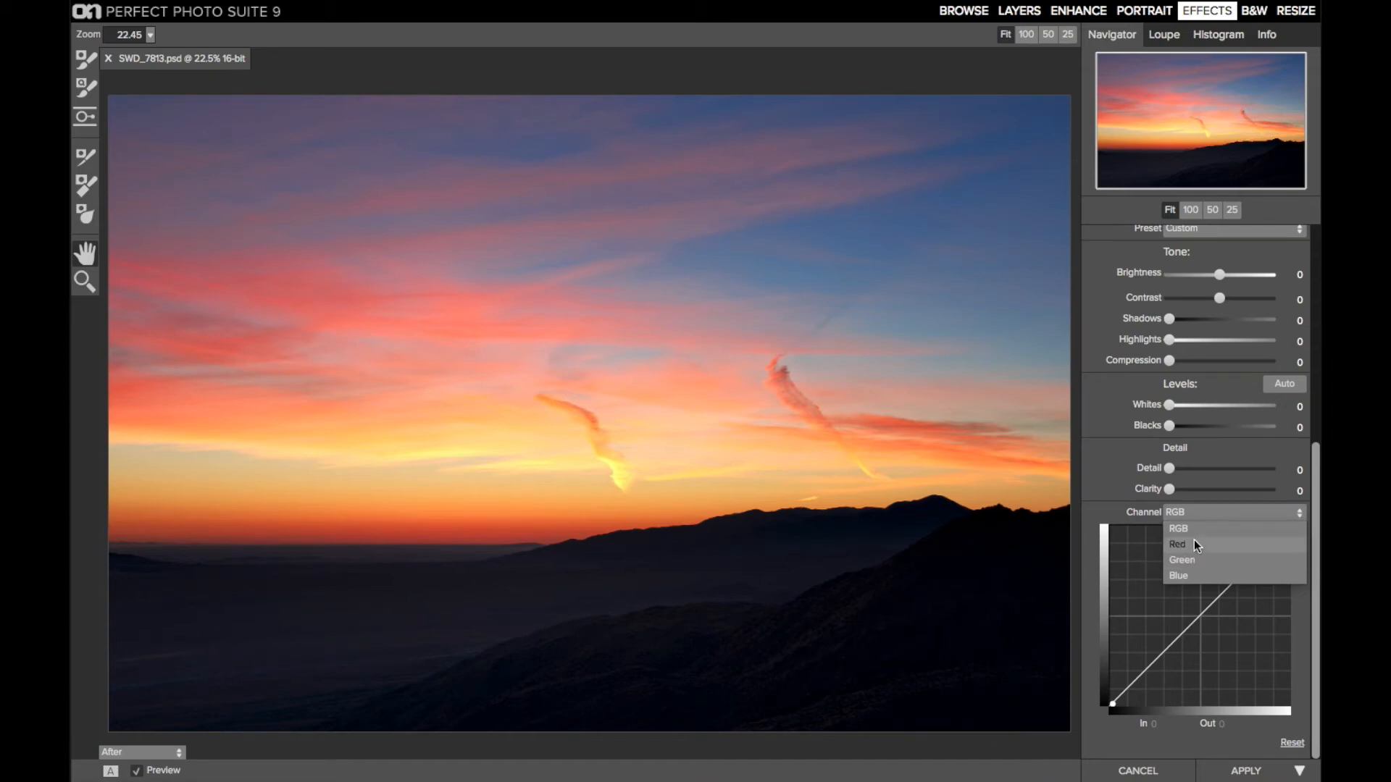
pyautogui.click(1194, 576)
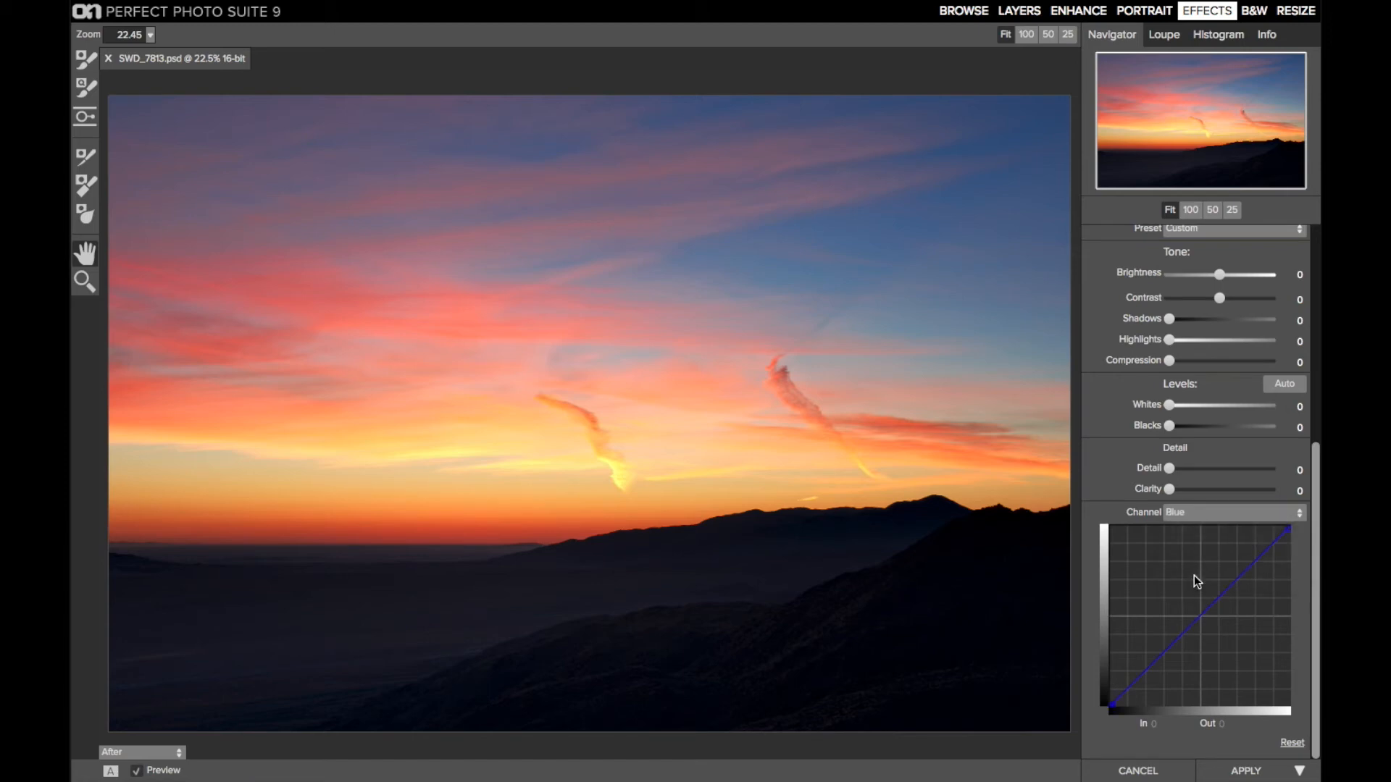
pyautogui.moveTo(1201, 616); pyautogui.dragTo(1200, 613)
pyautogui.moveTo(1200, 614); pyautogui.dragTo(1199, 612)
pyautogui.moveTo(1199, 612); pyautogui.dragTo(1220, 589)
# Lower the midpoint of the Green channel curve slightly, to In 130 and Out 124, in the top Tone Enhancer
pyautogui.click(1191, 516)
pyautogui.click(1193, 561)
pyautogui.click(1200, 618)
pyautogui.moveTo(1200, 618); pyautogui.dragTo(1202, 621)
pyautogui.moveTo(1202, 620); pyautogui.dragTo(1203, 620)
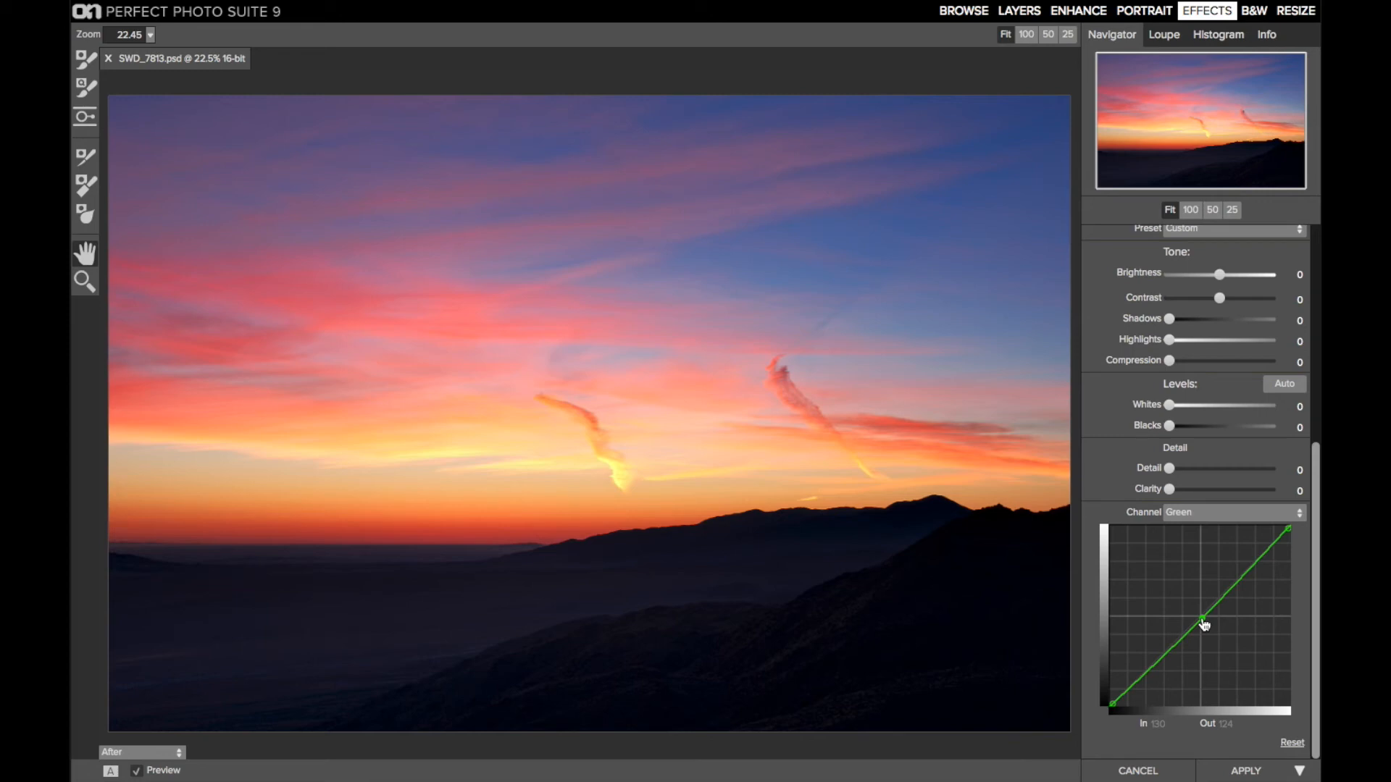
pyautogui.press('Delete')
pyautogui.hotkey('ctrl', 'z')
# Compare the photo with and without the top Tone Enhancer by toggling its visibility, leaving it visible
pyautogui.scroll(5, 1215, 603)
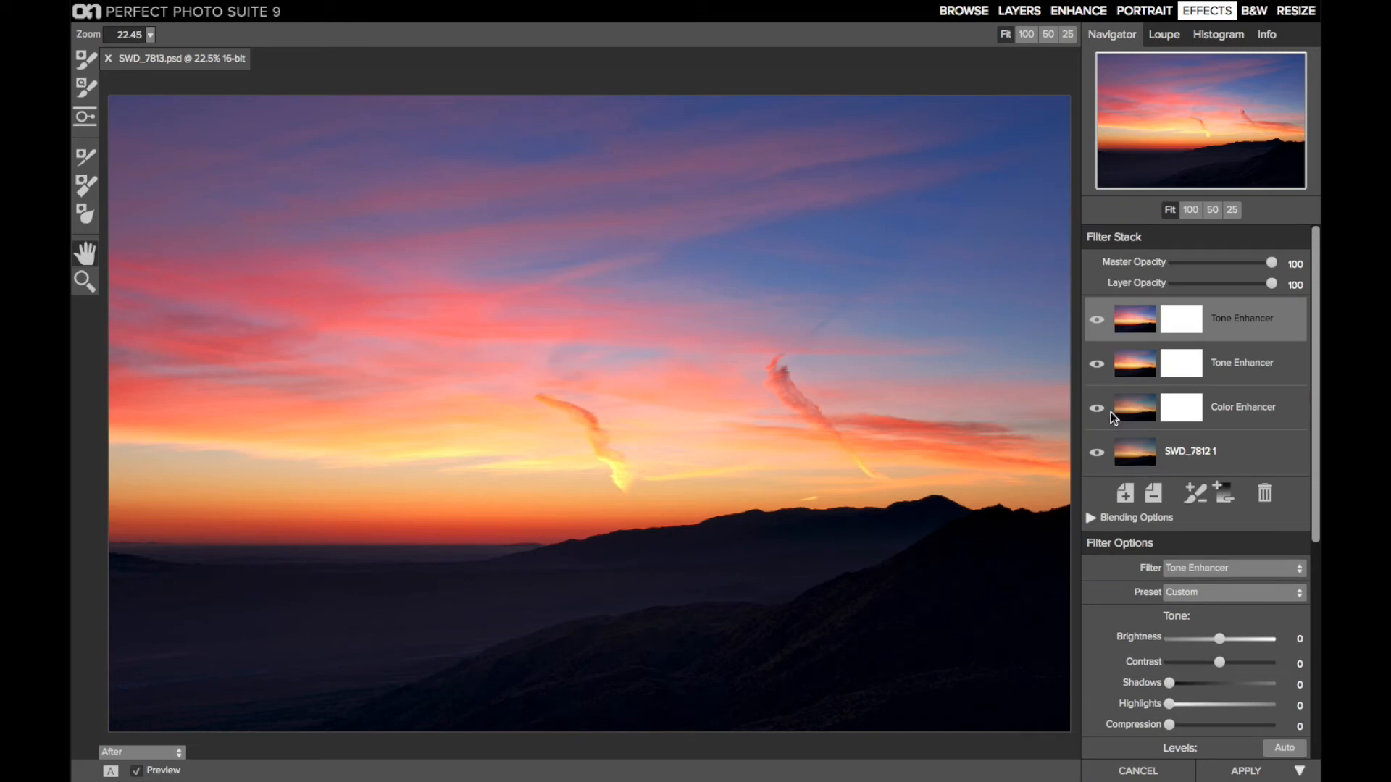
pyautogui.click(1098, 321)
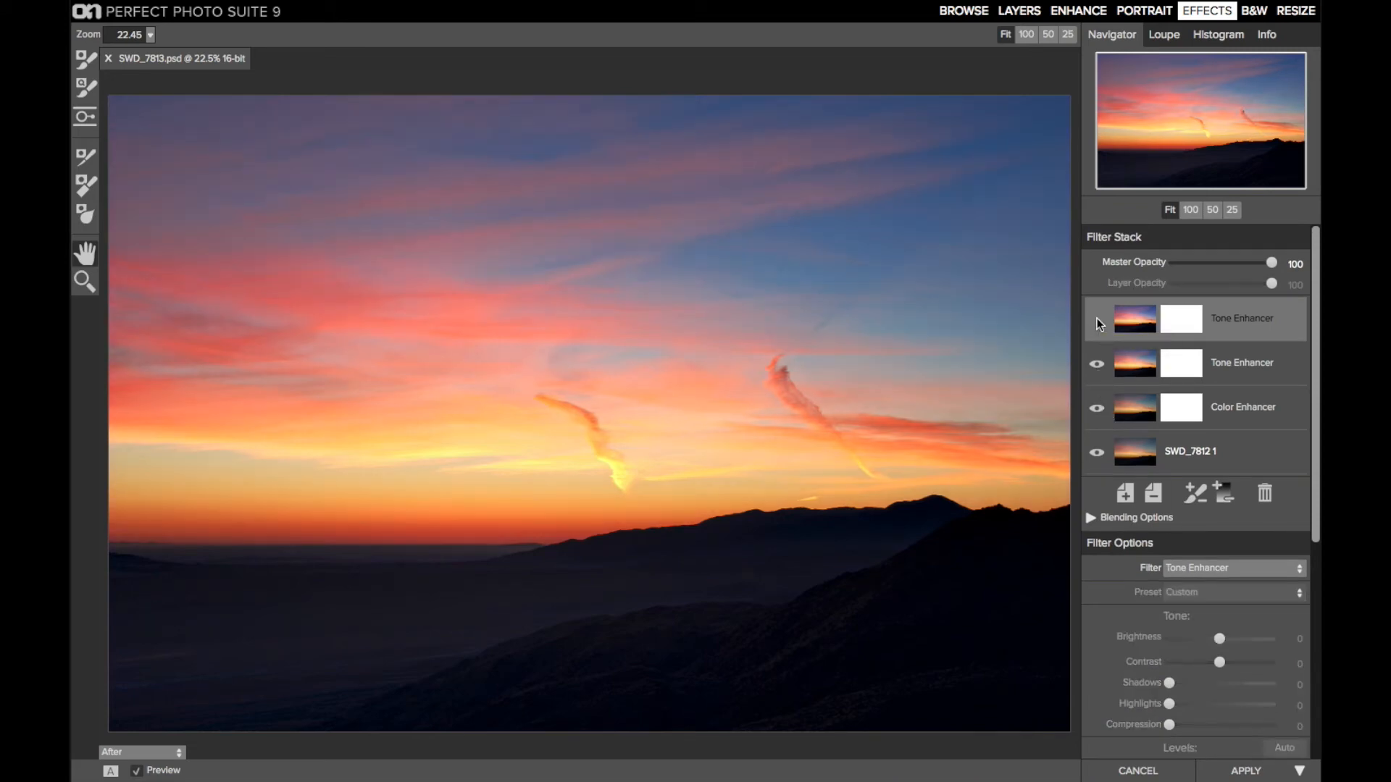
pyautogui.click(1098, 321)
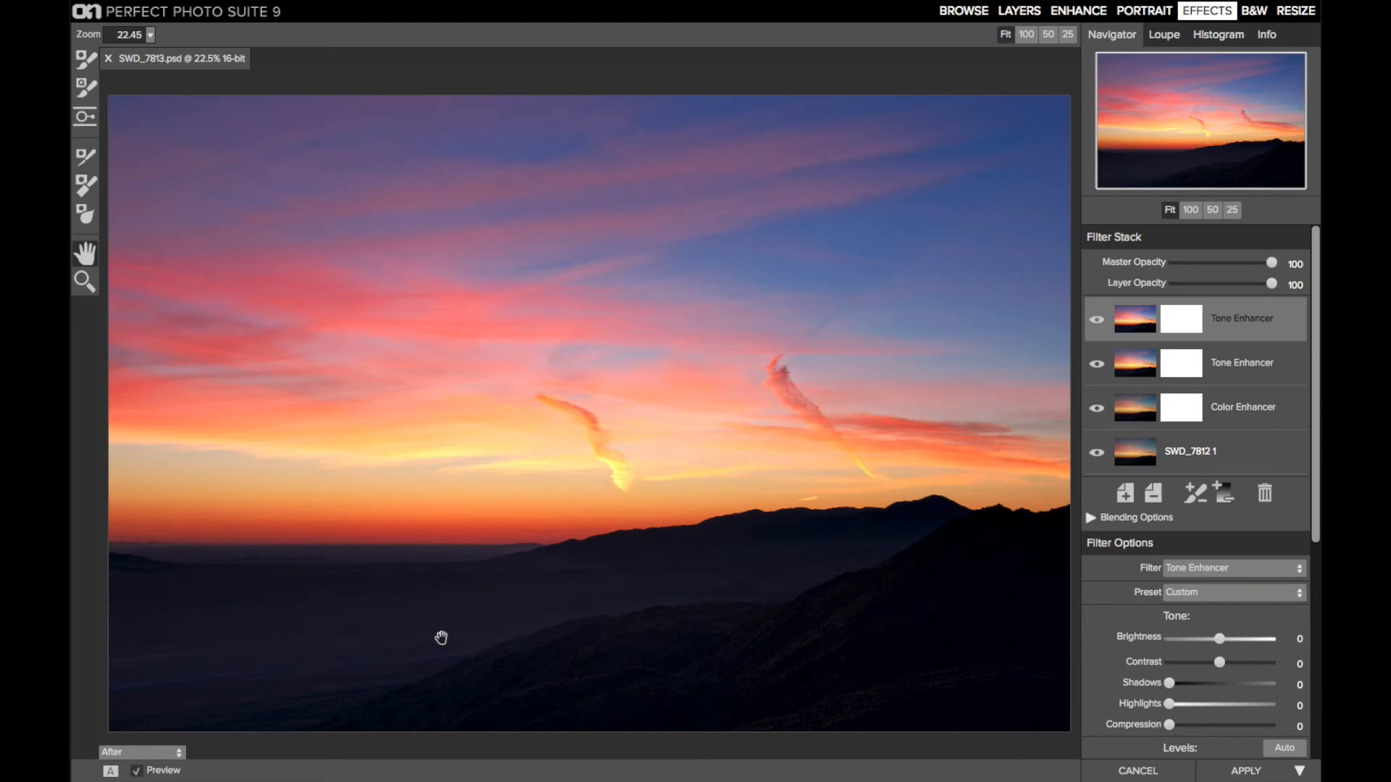
pyautogui.click(1097, 323)
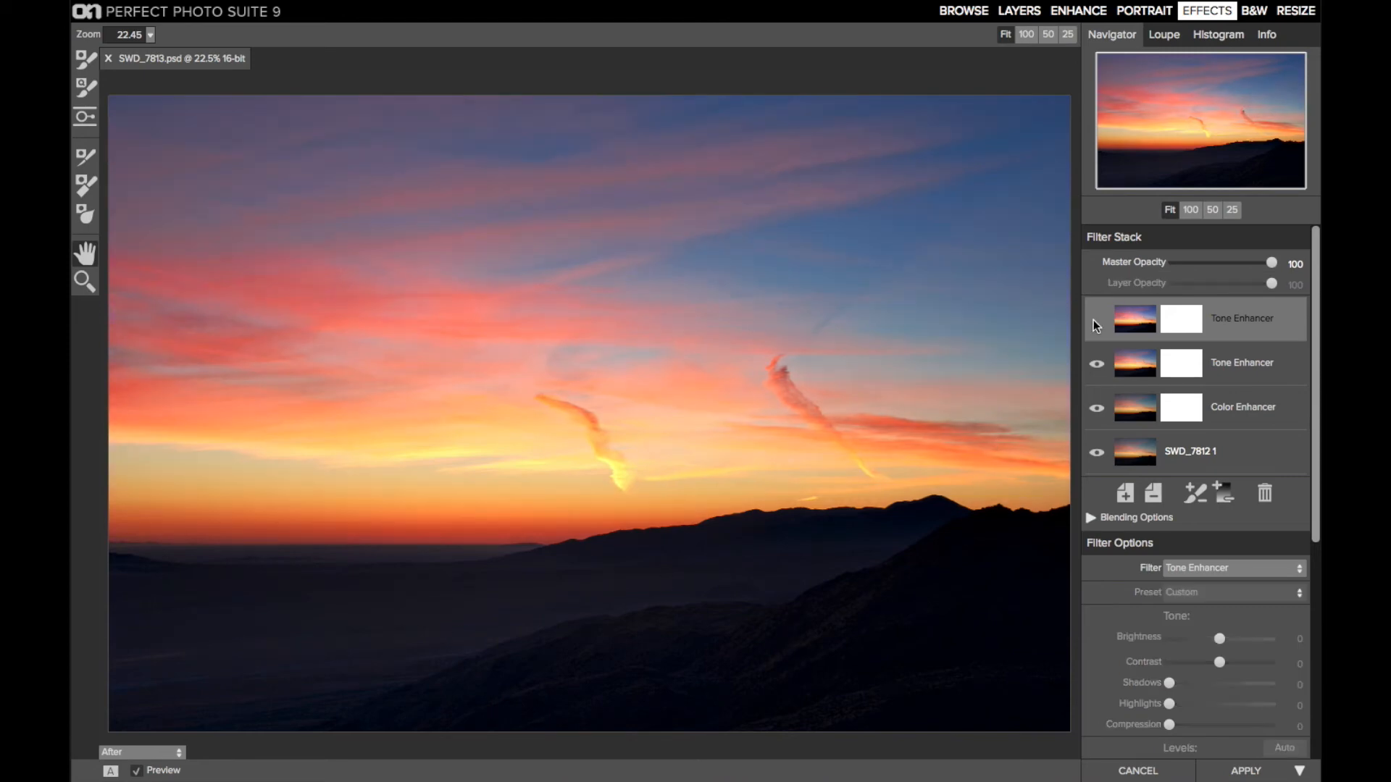
pyautogui.click(1097, 323)
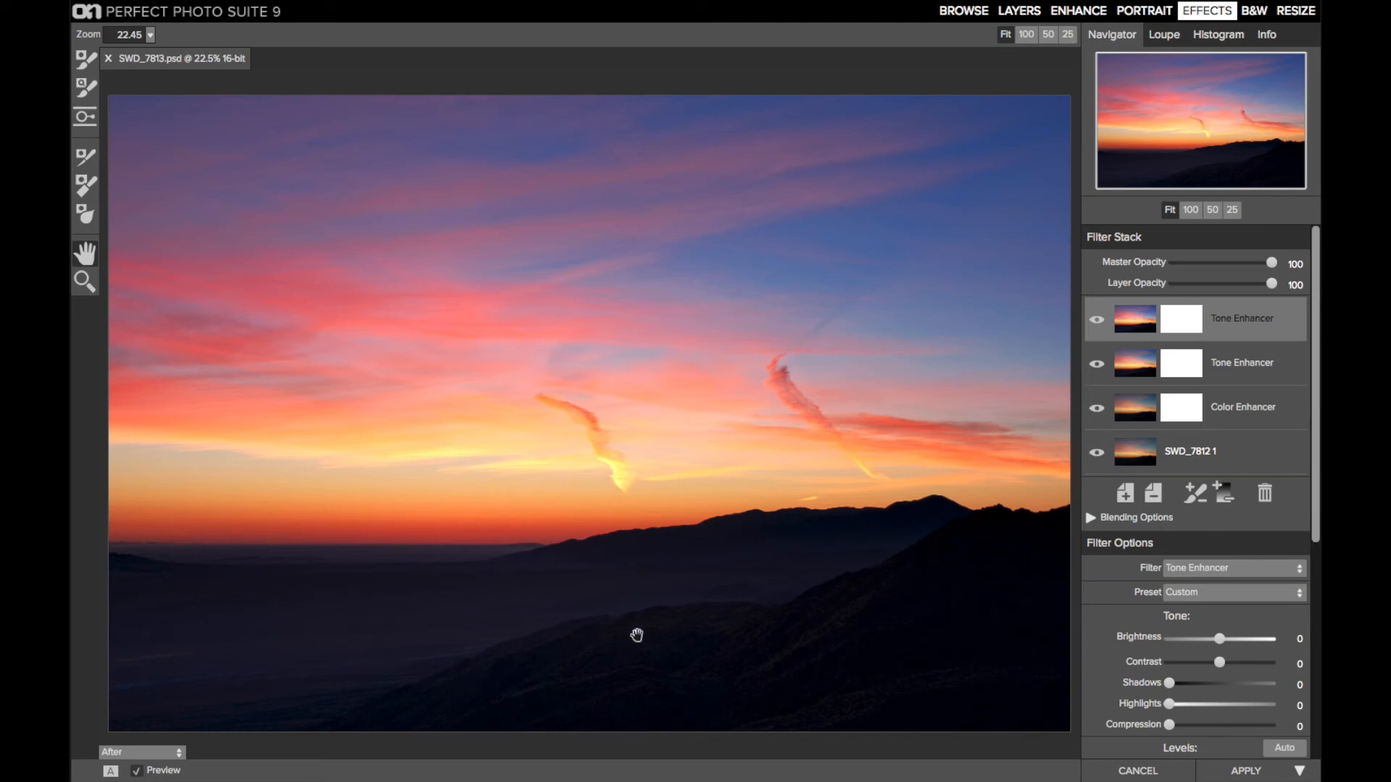
# Mask the top Tone Enhancer off the dark foreground with a Linear Bottom gradient, tilted and raised to follow the slope of the hills
pyautogui.click(85, 124)
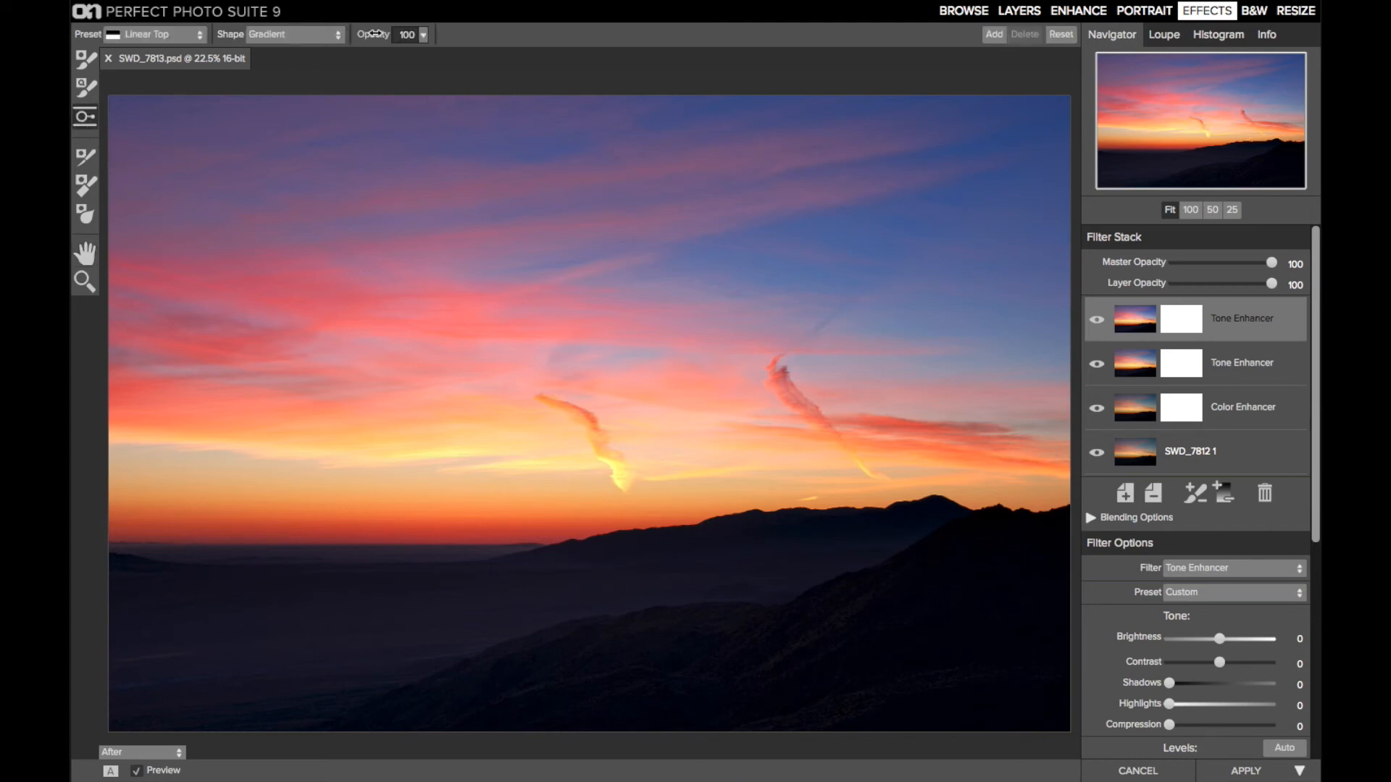
pyautogui.click(167, 33)
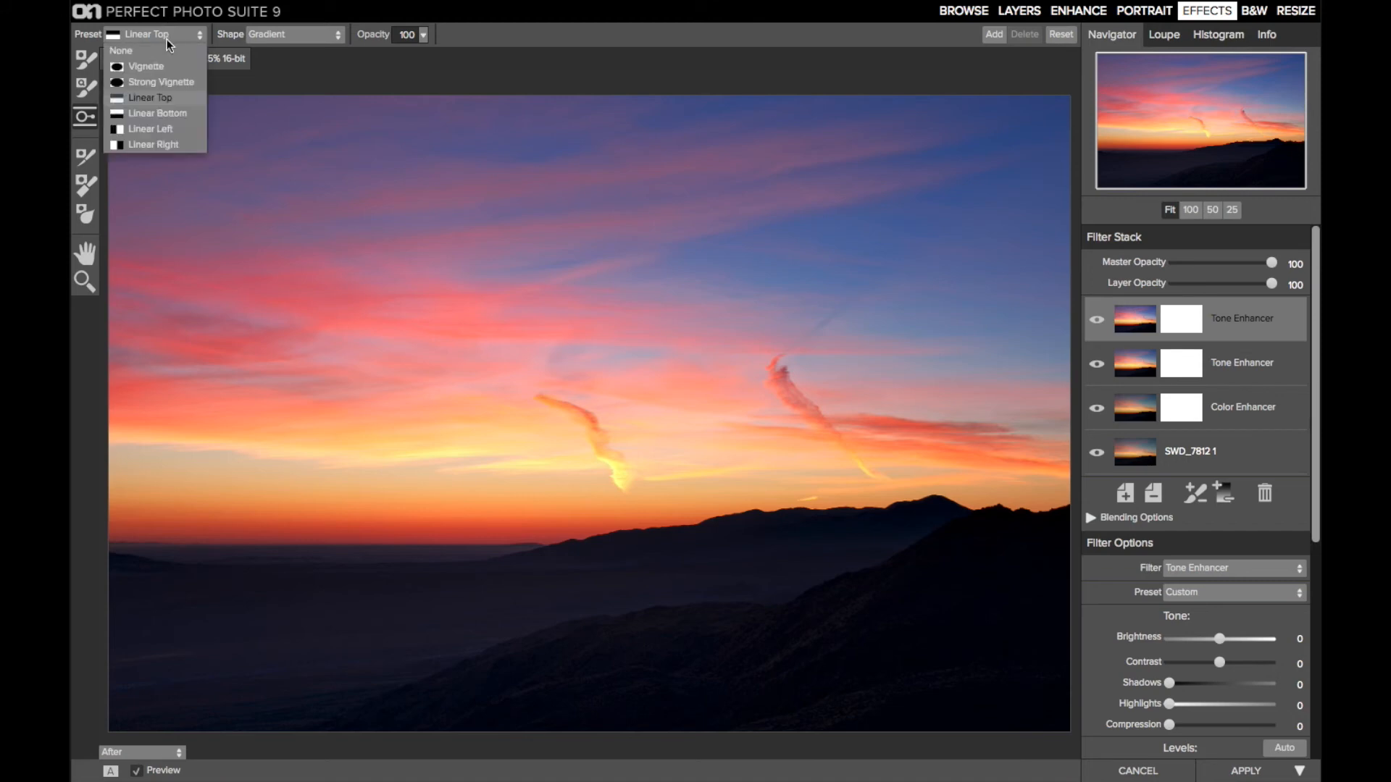
pyautogui.click(164, 115)
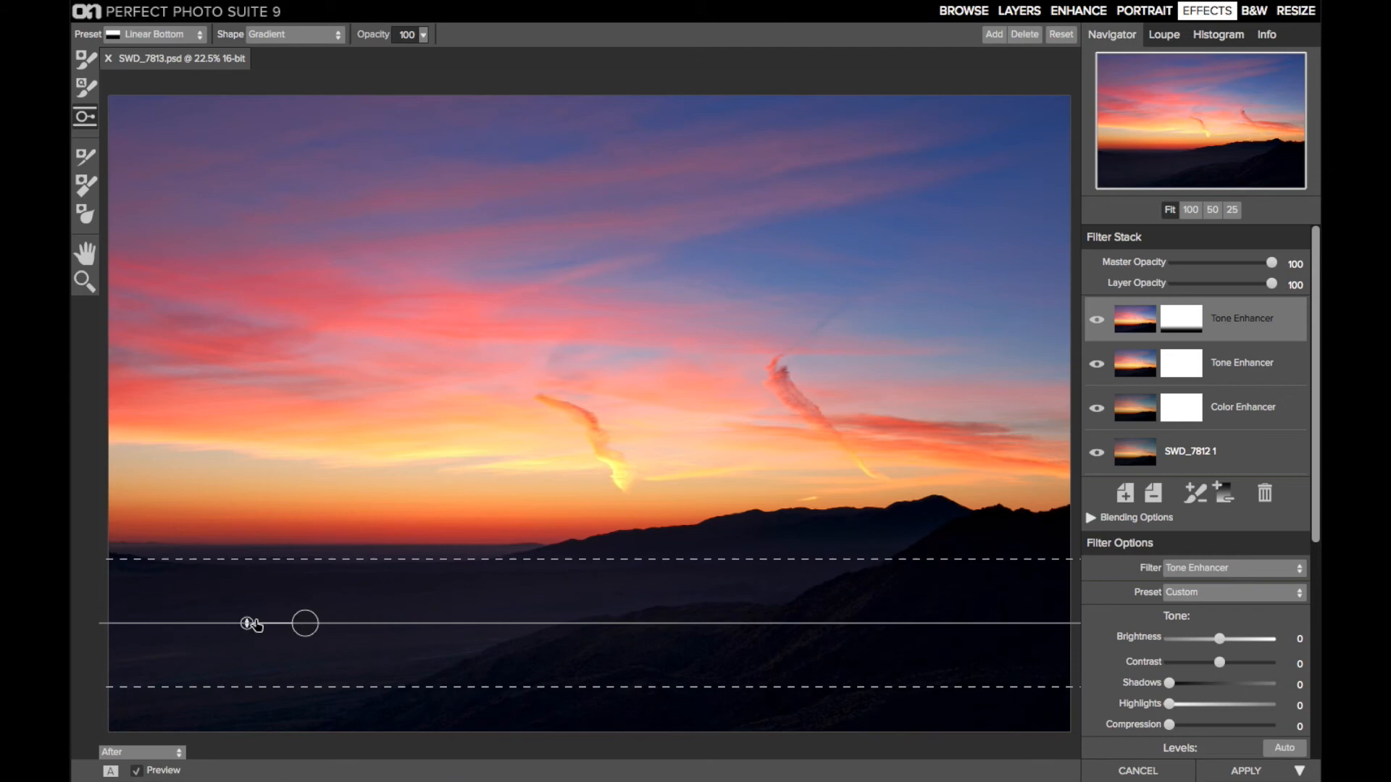
pyautogui.moveTo(246, 624); pyautogui.dragTo(300, 588)
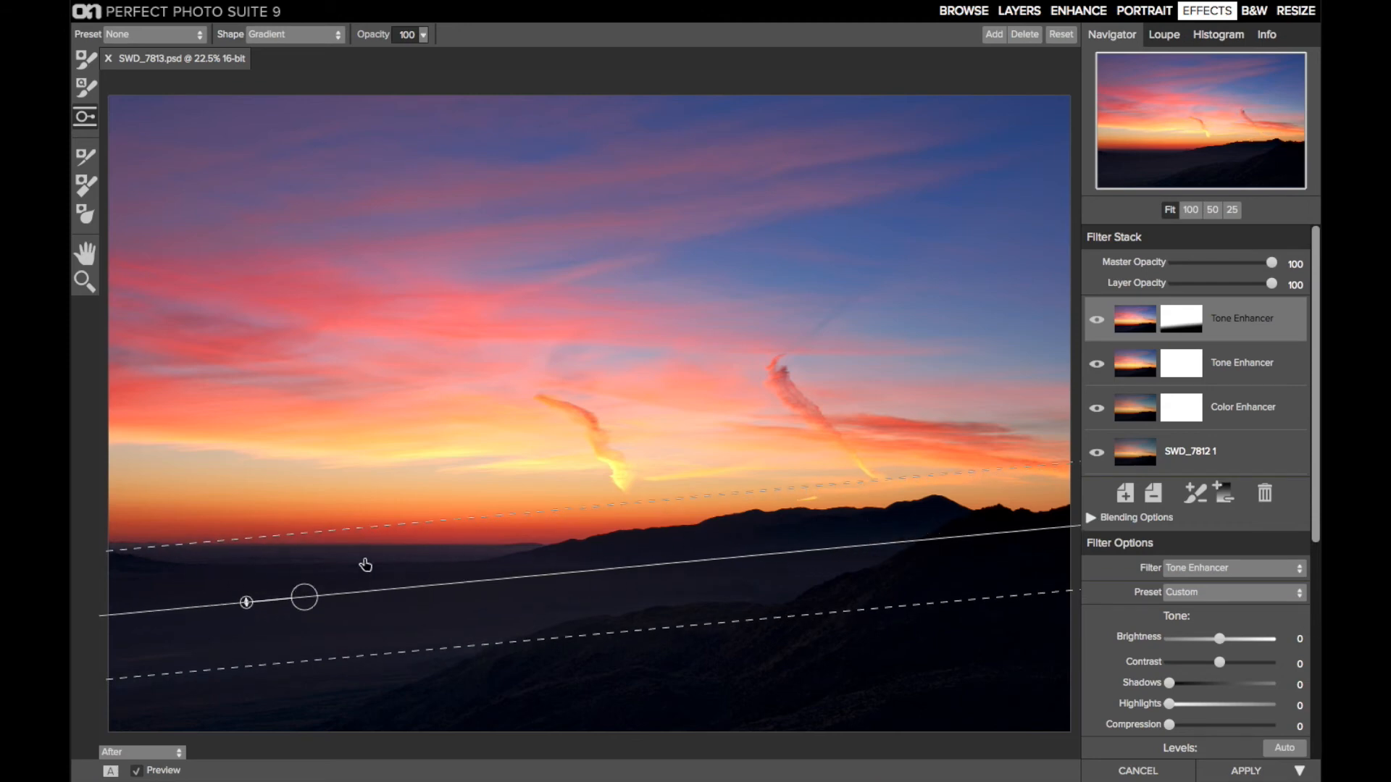
pyautogui.moveTo(304, 597); pyautogui.dragTo(305, 592)
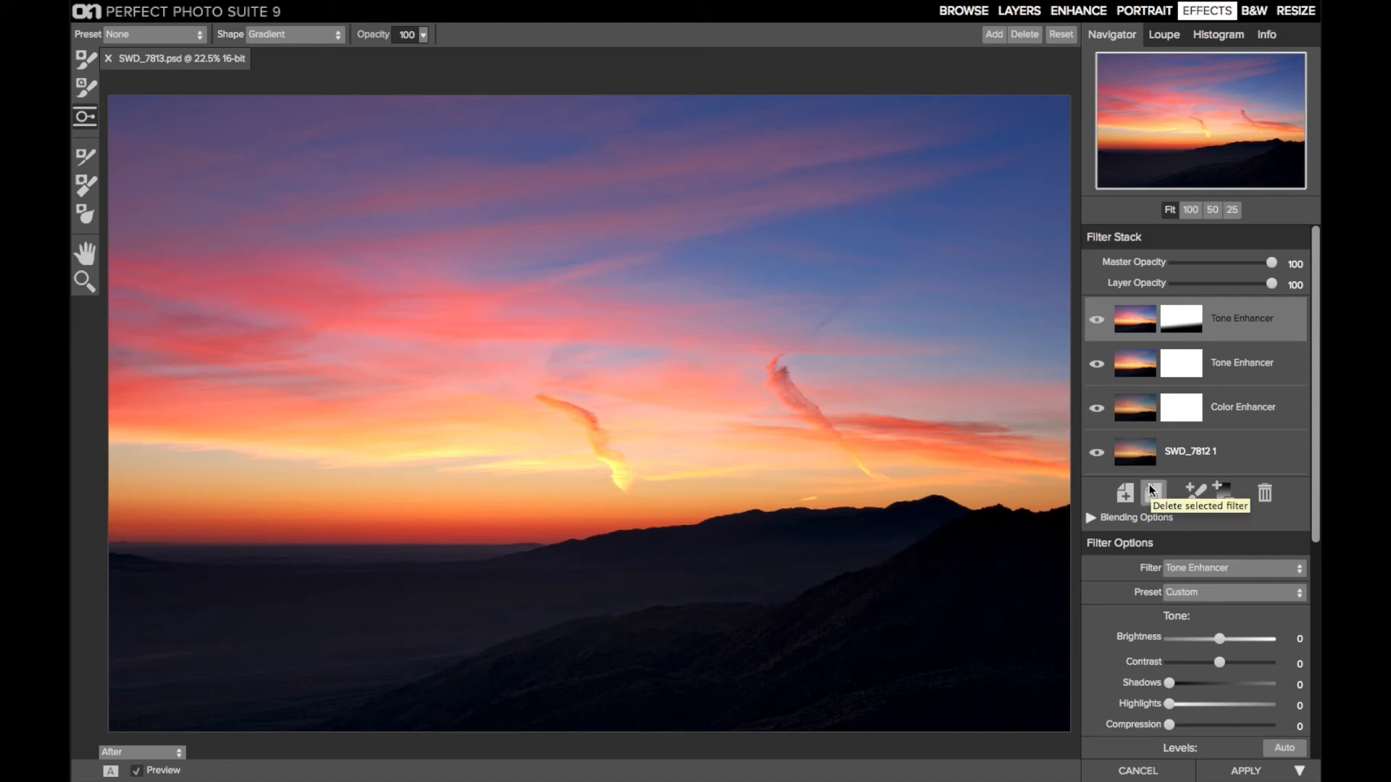
# Add a new filter layer at the top of the stack and make it a Vignette
pyautogui.click(1125, 493)
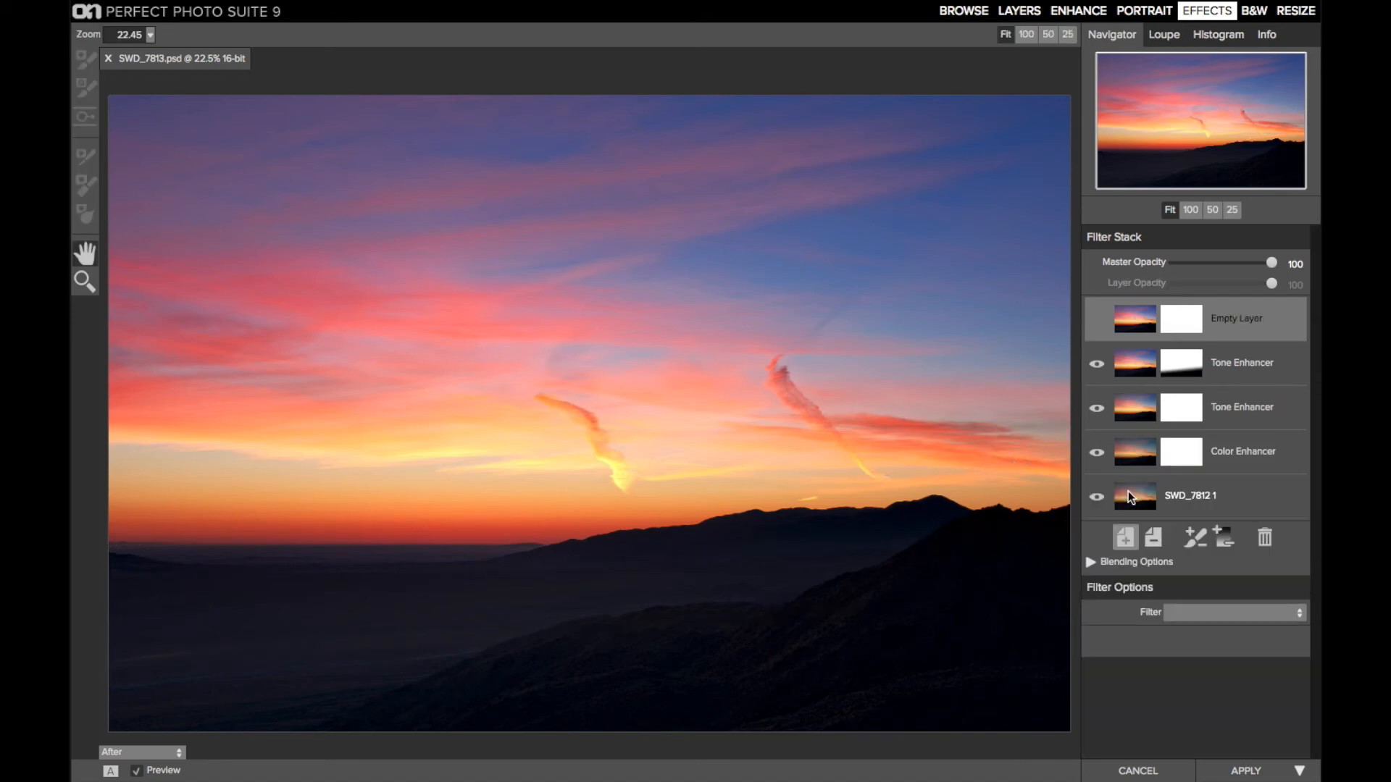
pyautogui.click(1185, 610)
pyautogui.click(1215, 583)
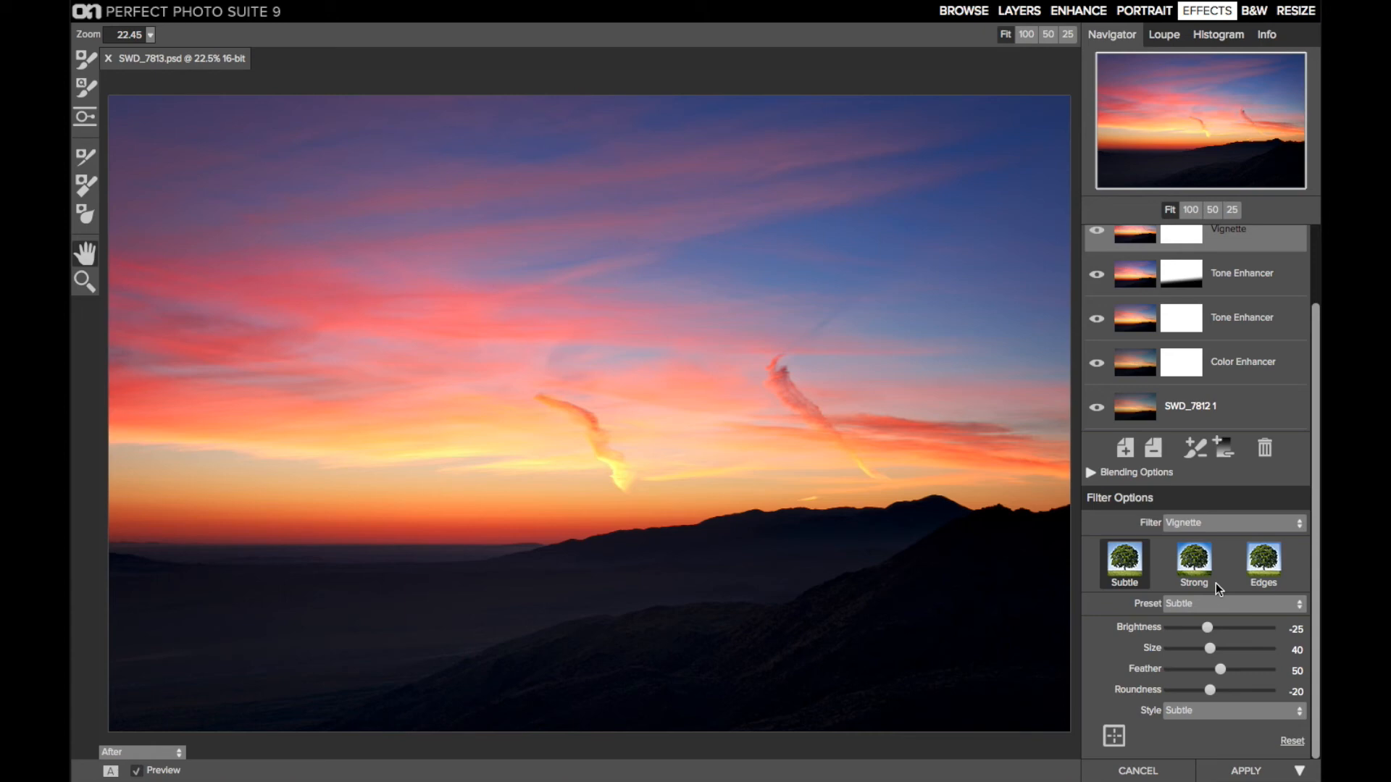
# Shape the vignette with Brightness temporarily at -98 and Feather at 0, setting Roundness to -49 and Size to 58, and finish with Feather at 90
pyautogui.click(1168, 629)
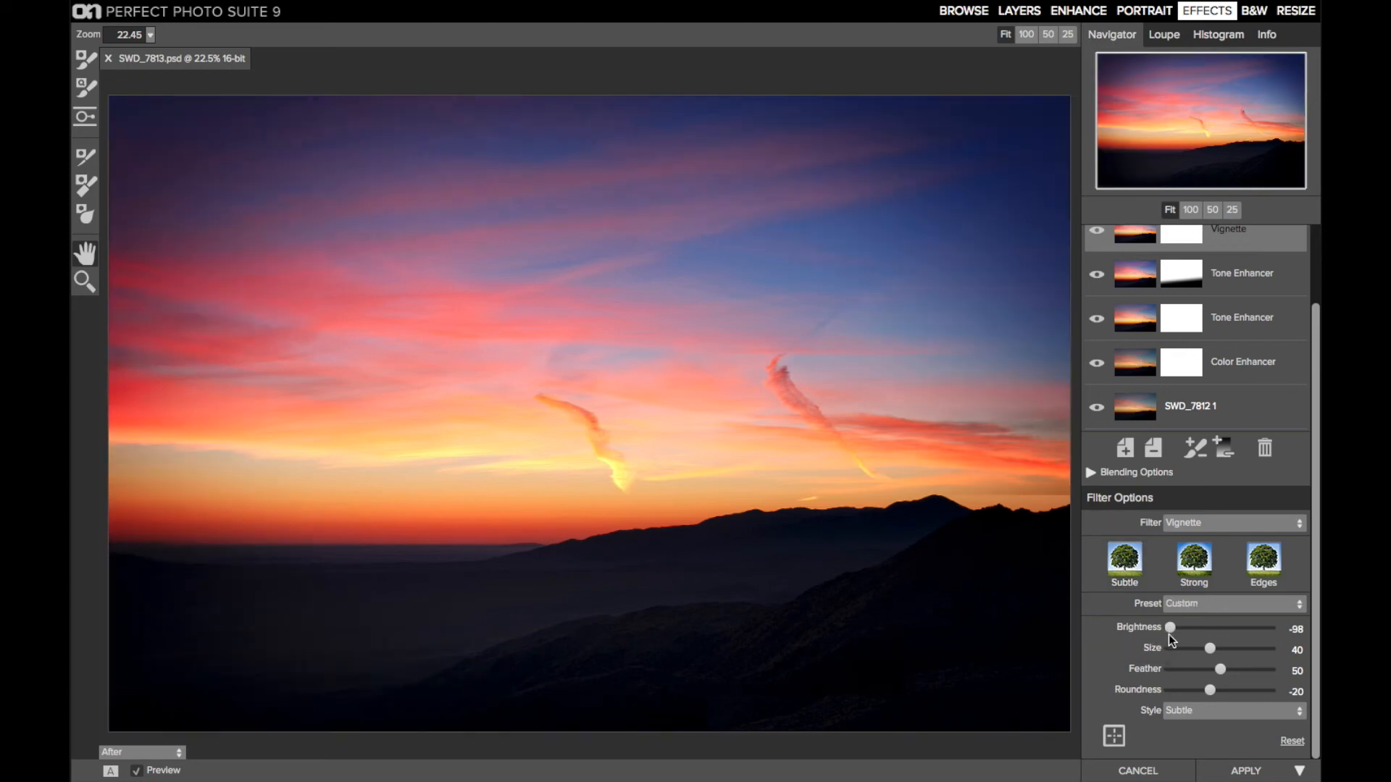
pyautogui.click(1165, 670)
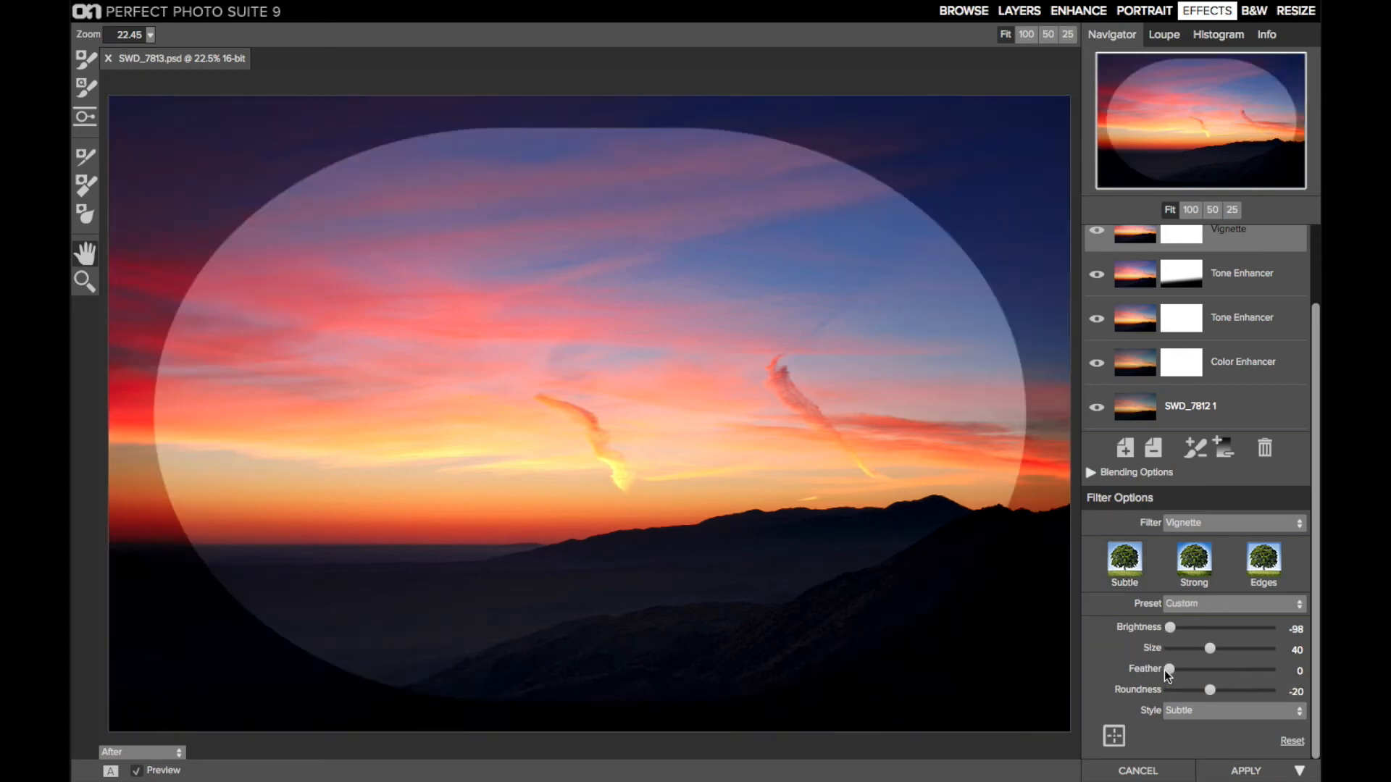
pyautogui.moveTo(1210, 692); pyautogui.dragTo(1194, 691)
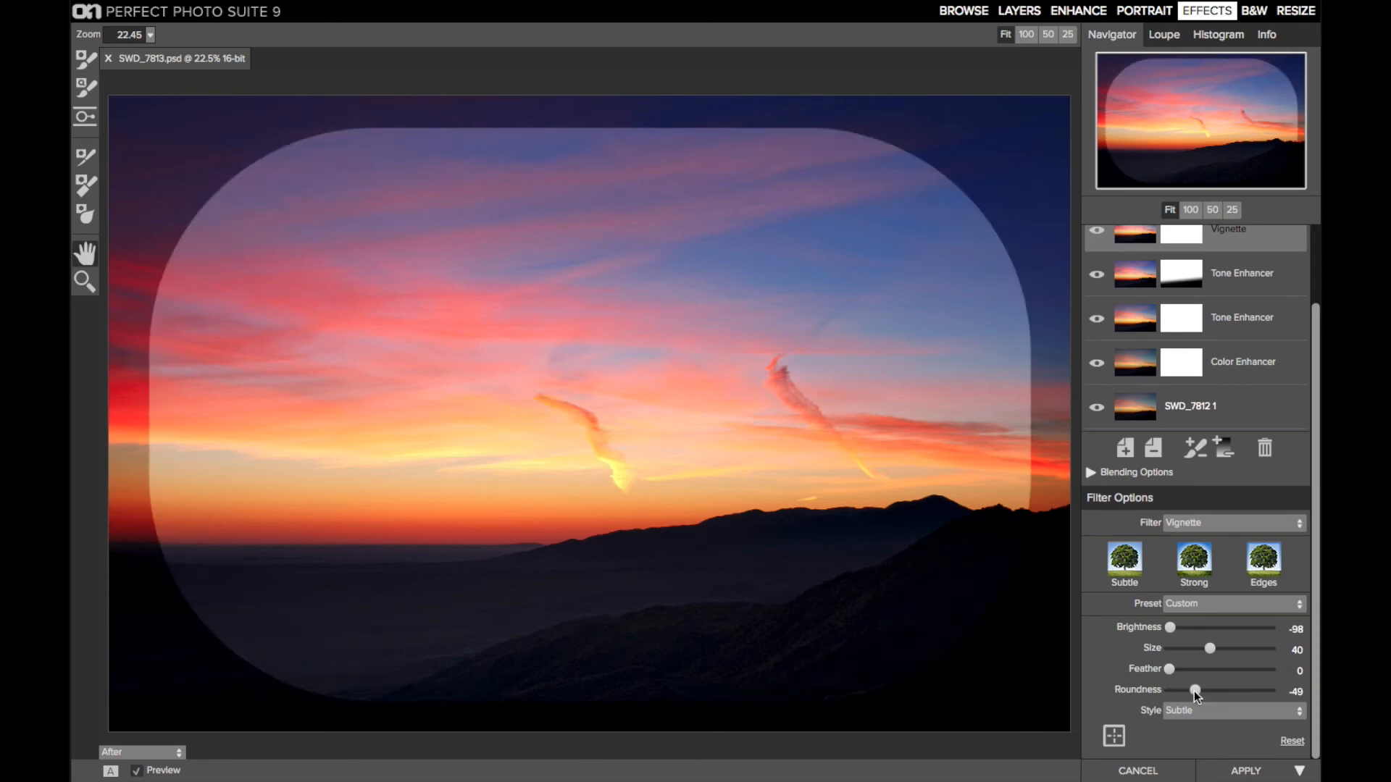
pyautogui.moveTo(1211, 649); pyautogui.dragTo(1227, 649)
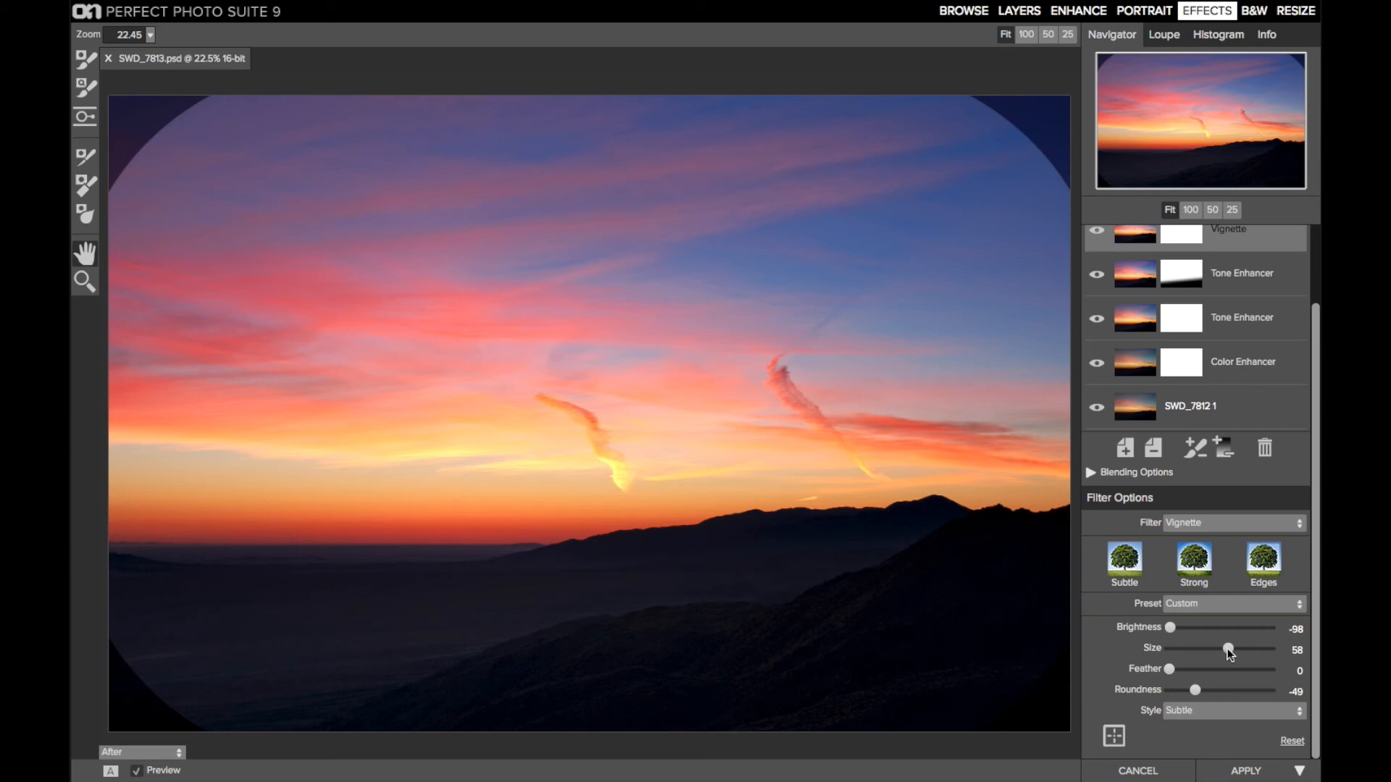
pyautogui.click(1259, 670)
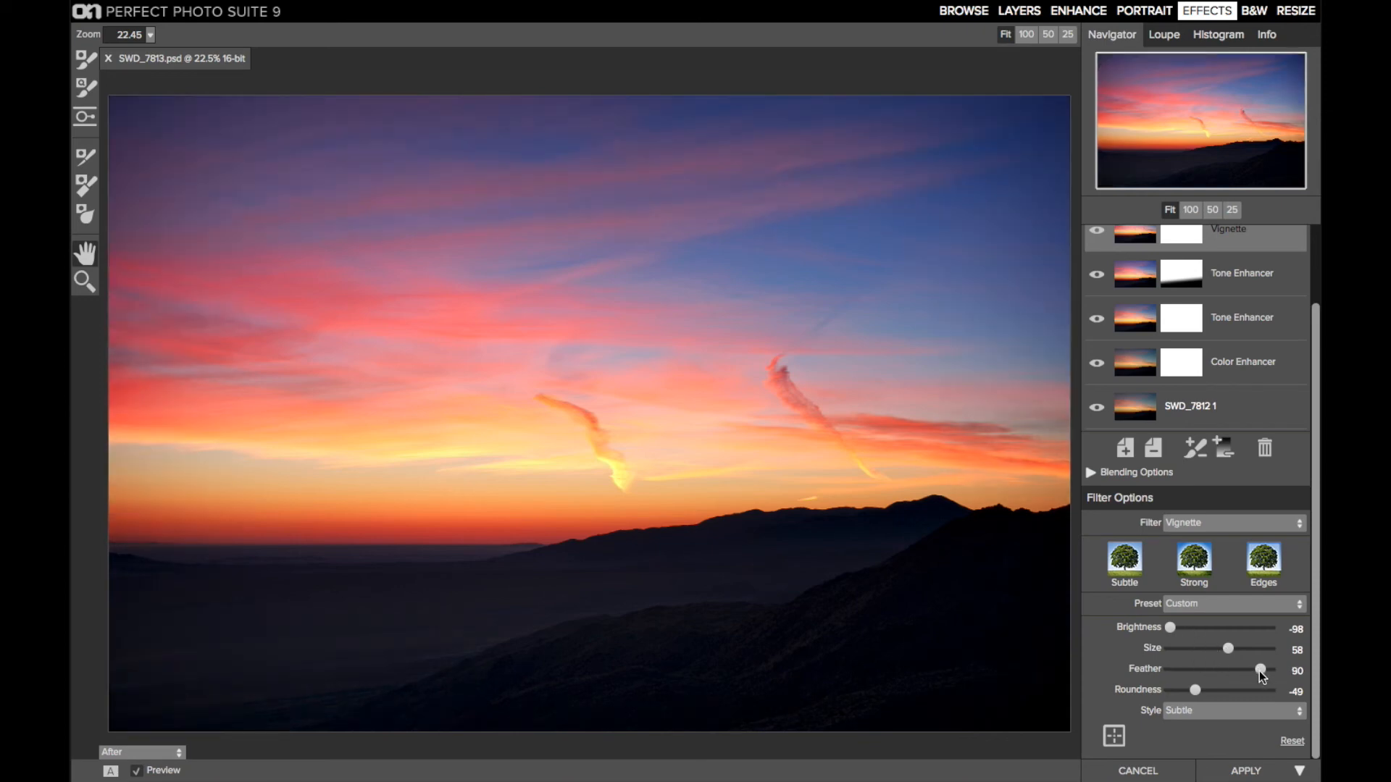
# Soften the vignette's darkening to a Brightness slightly below -50 and apply the whole filter stack to the layer
pyautogui.moveTo(1186, 627)
pyautogui.mouseDown()
pyautogui.moveTo(1200, 628)
pyautogui.moveTo(1185, 628)
pyautogui.mouseUp()
pyautogui.click(1193, 628)
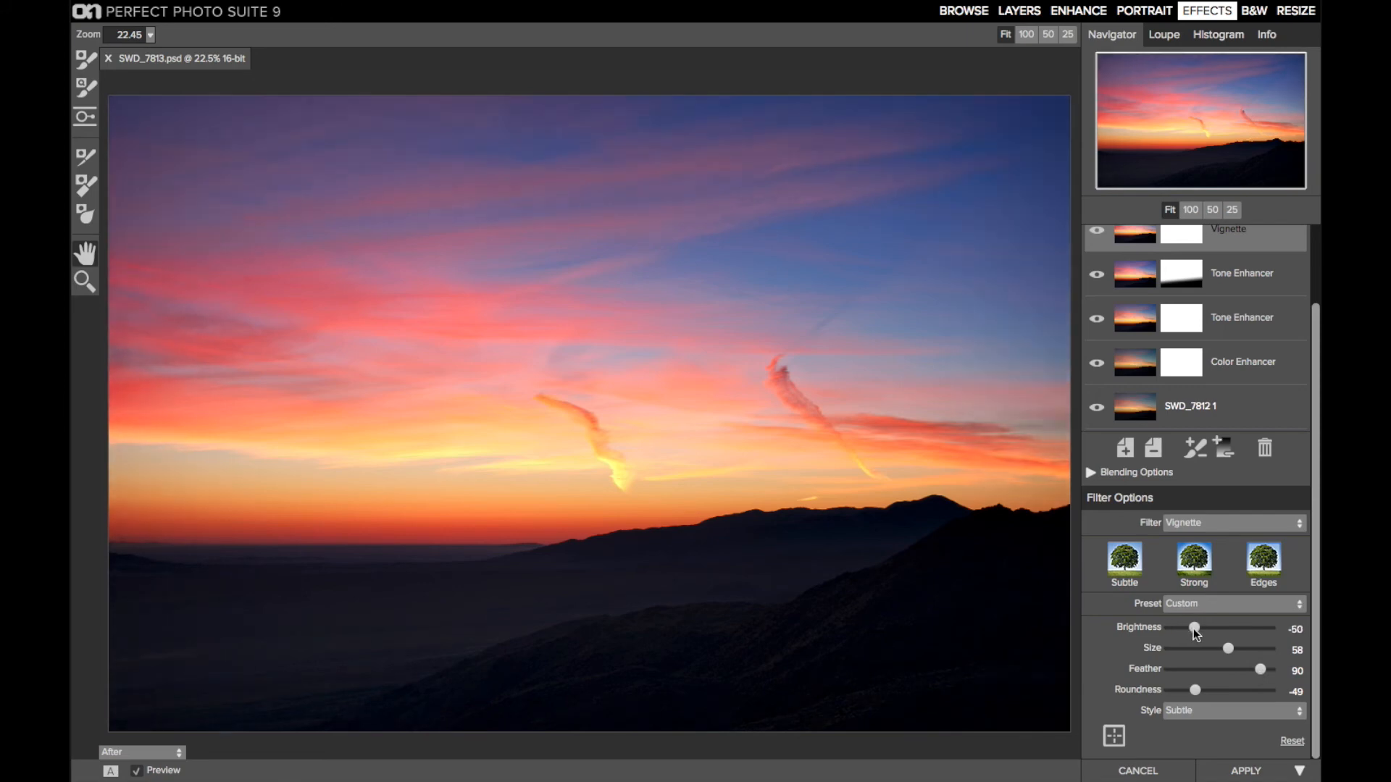
pyautogui.click(1186, 628)
pyautogui.click(1216, 777)
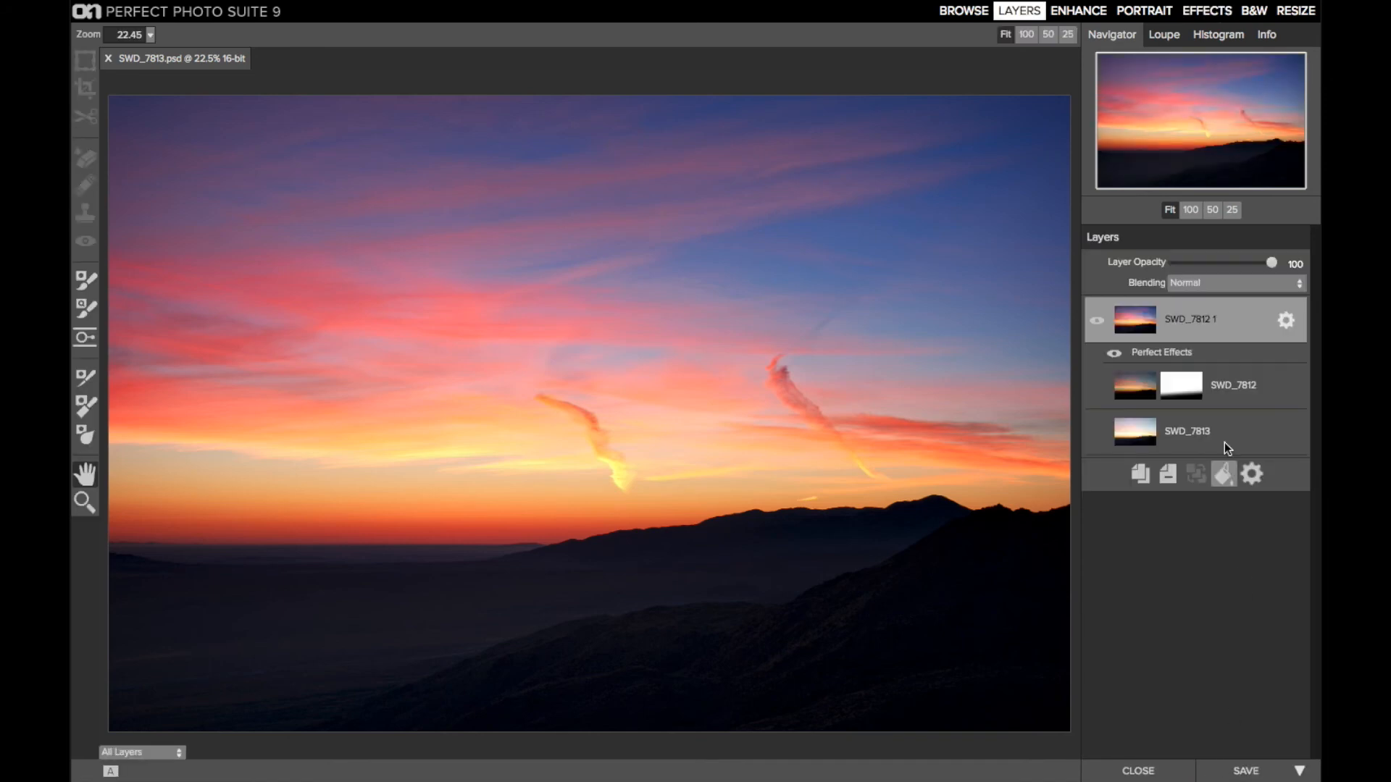
# Check the dark valley below the horizon for noise at 100% and open the SWD_7812 1 layer in Perfect Enhance
pyautogui.click(1189, 210)
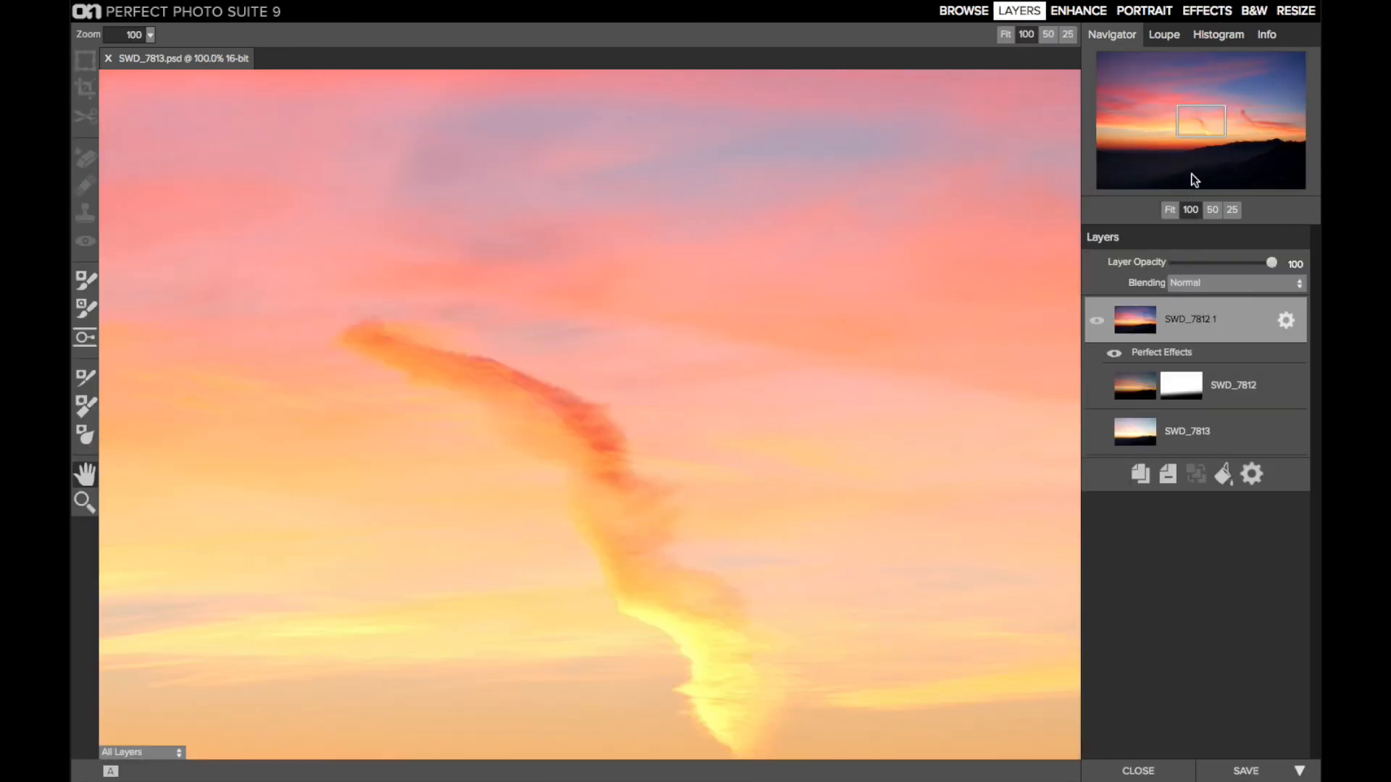
pyautogui.moveTo(1198, 128); pyautogui.dragTo(1154, 166)
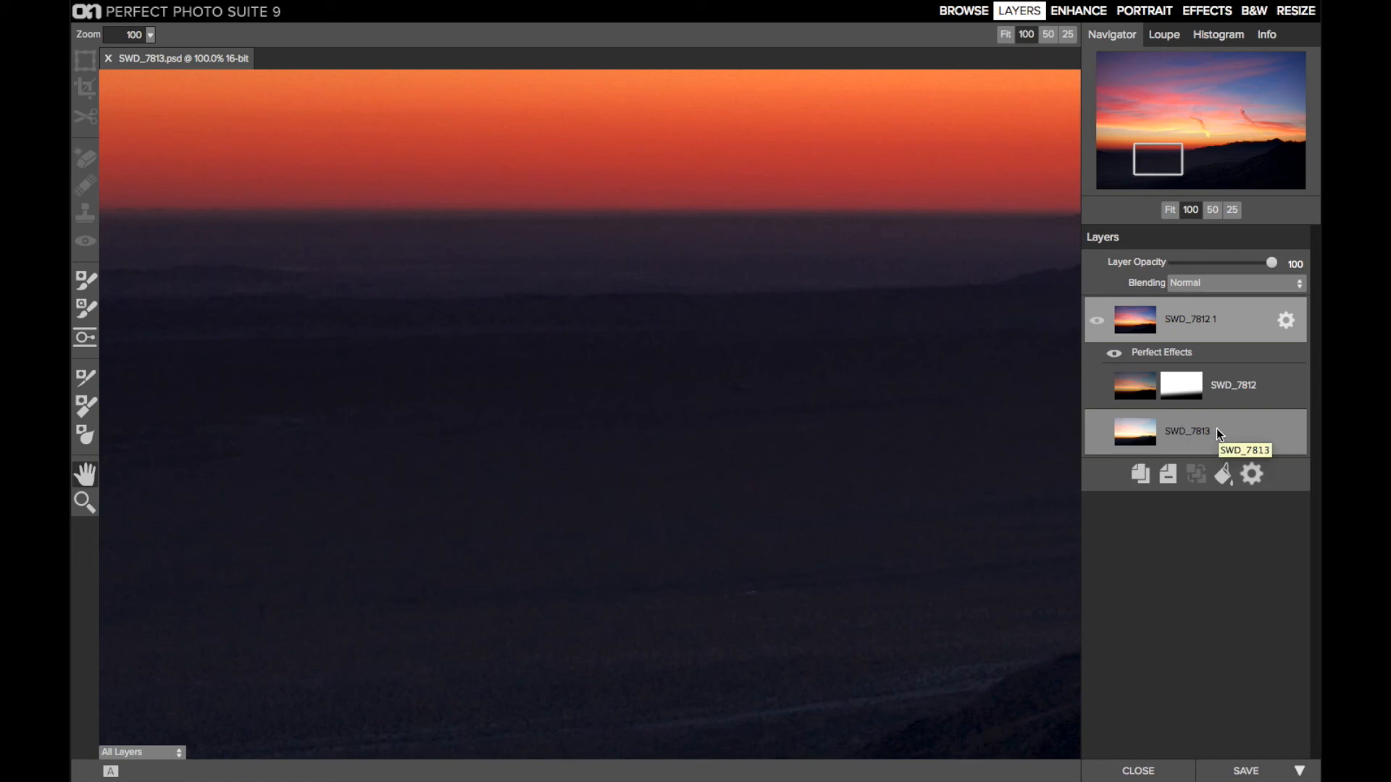
pyautogui.click(1172, 215)
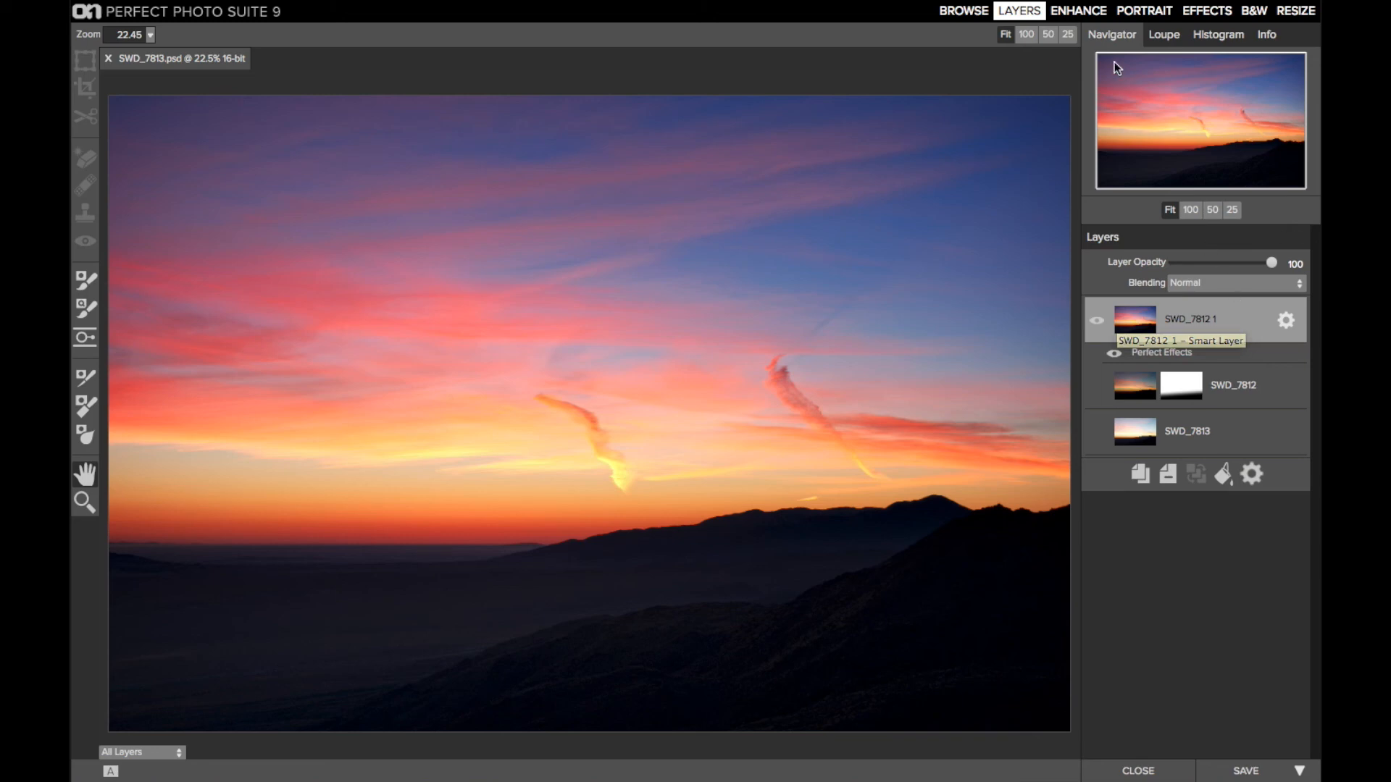
pyautogui.click(1093, 12)
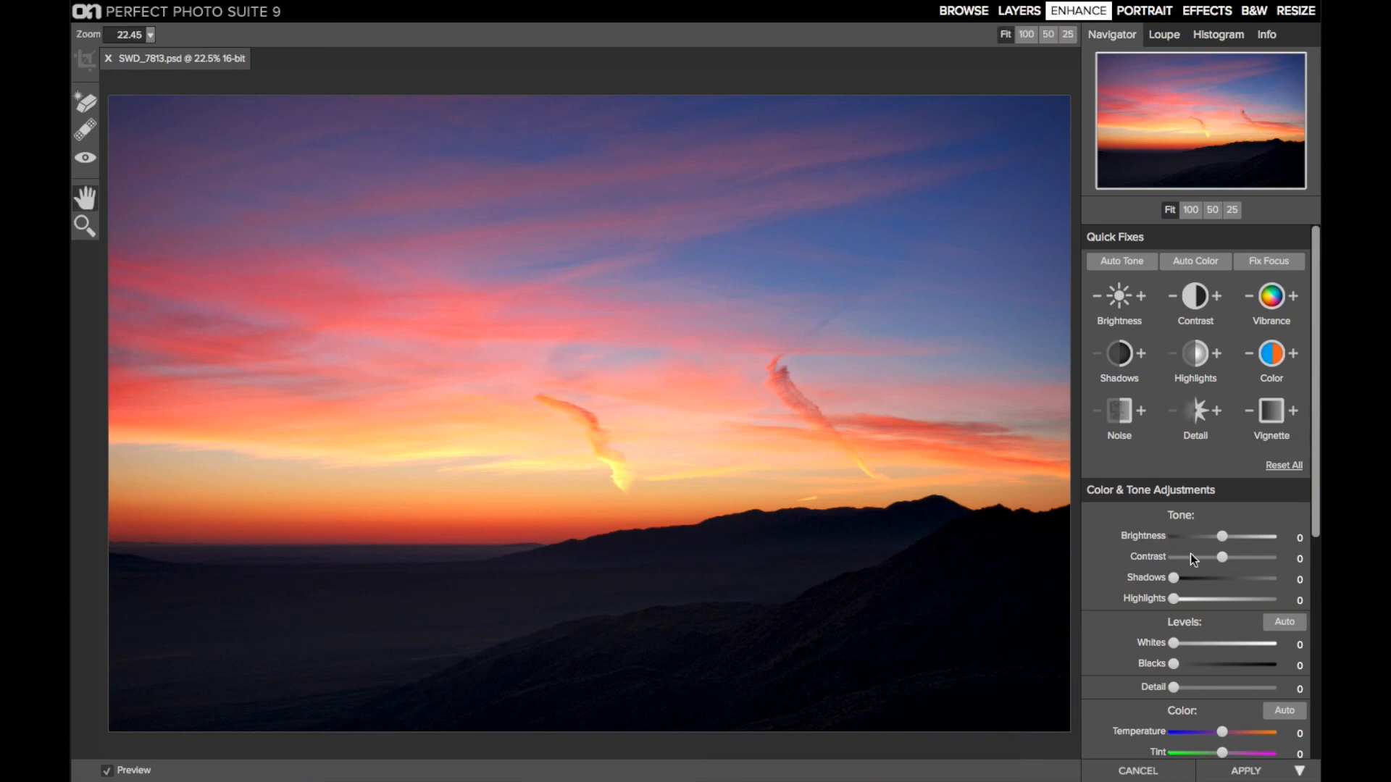
# Try the Subtle noise reduction on the dark foreground and replace it with the Shadows Only preset
pyautogui.scroll(-5, 1192, 558)
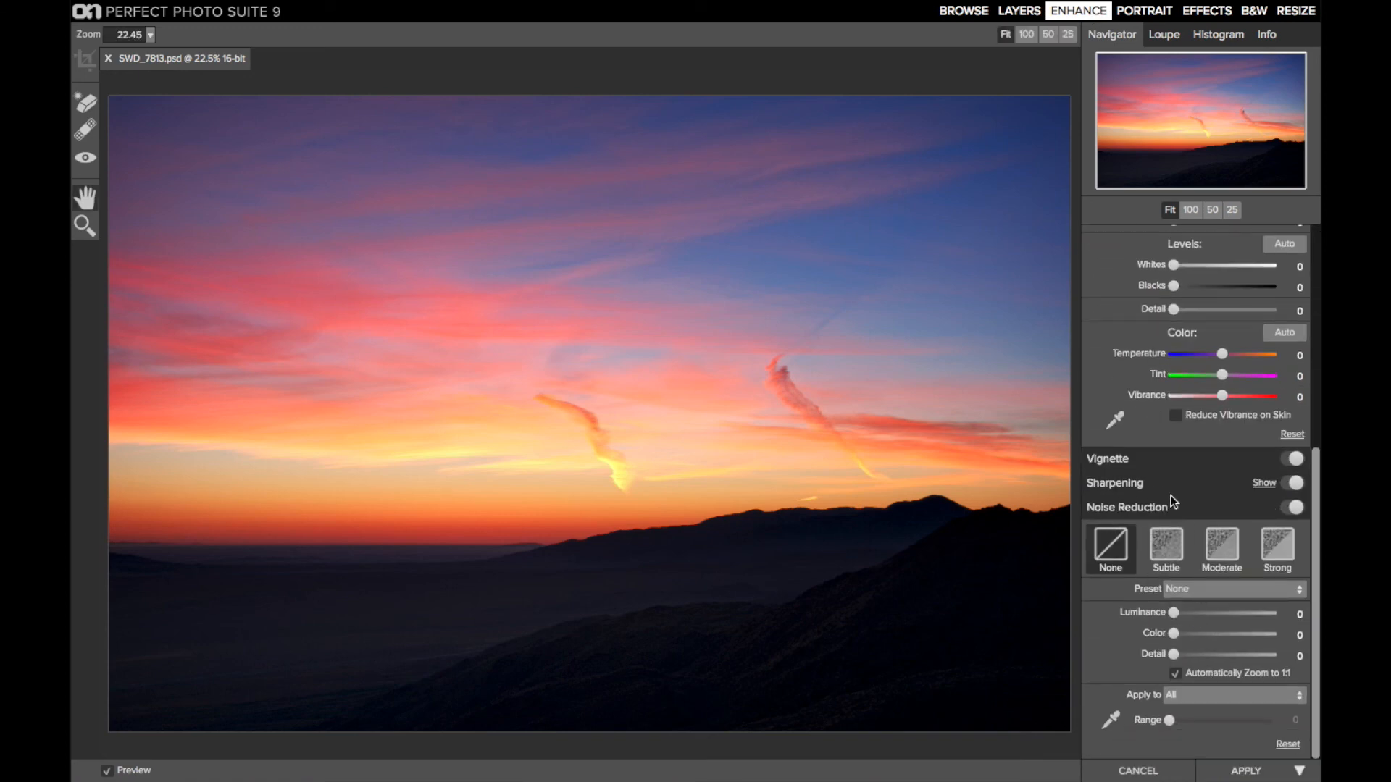
pyautogui.click(1172, 547)
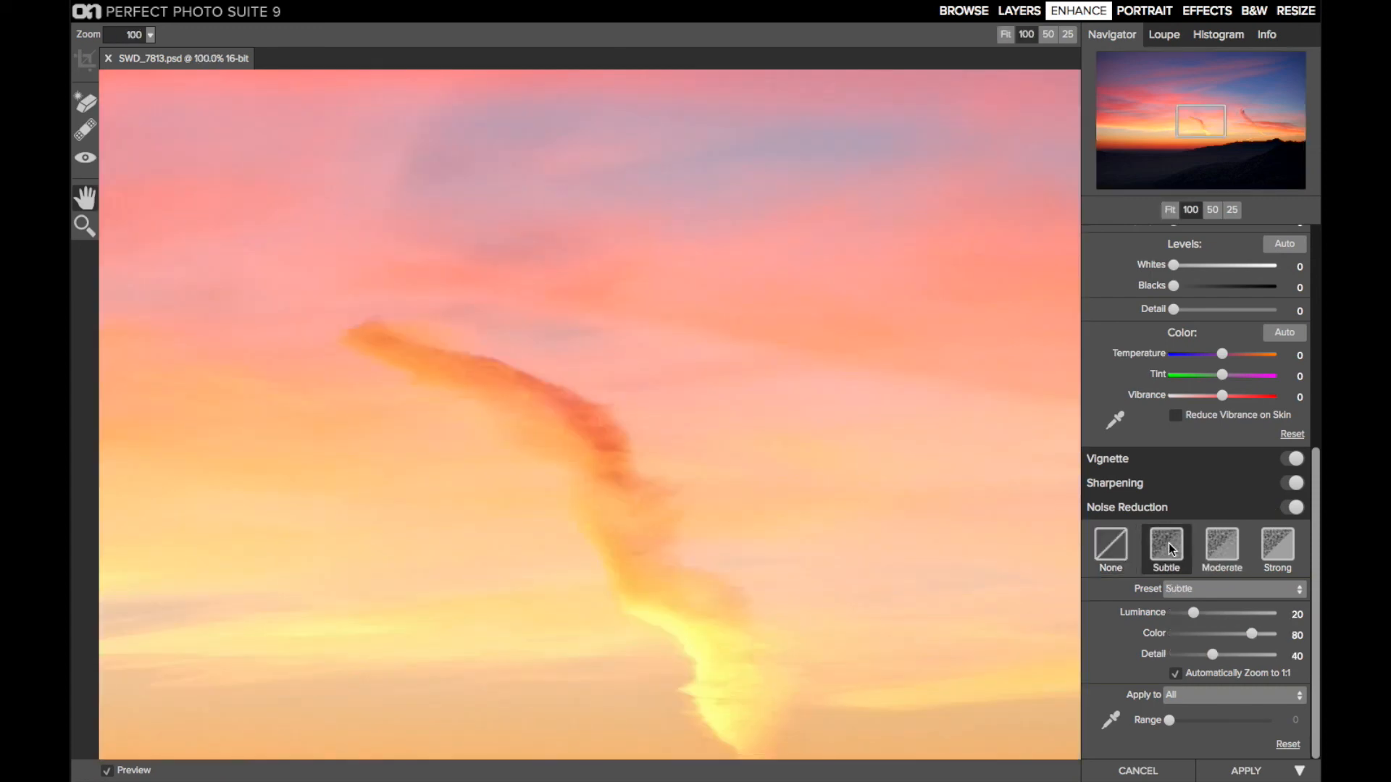
pyautogui.moveTo(1210, 131); pyautogui.dragTo(1172, 168)
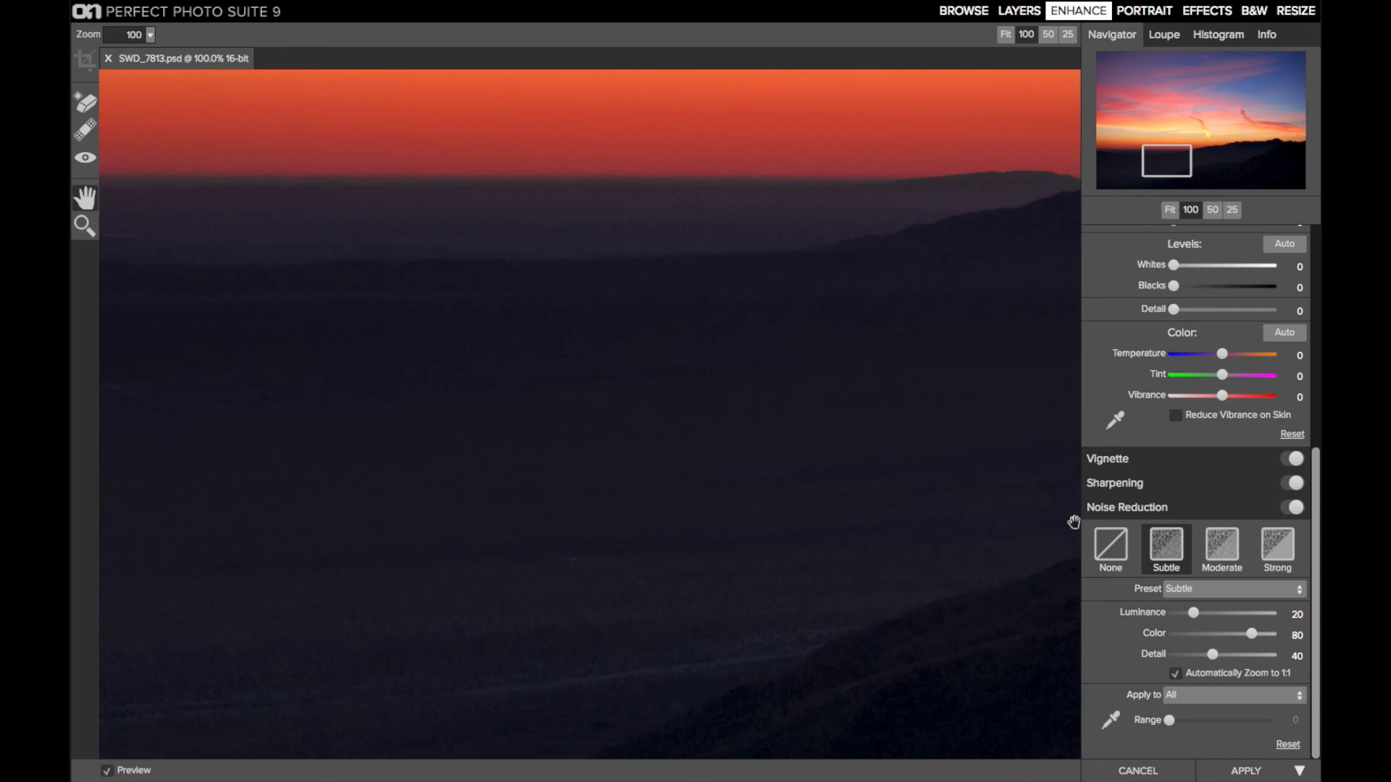
pyautogui.click(1198, 591)
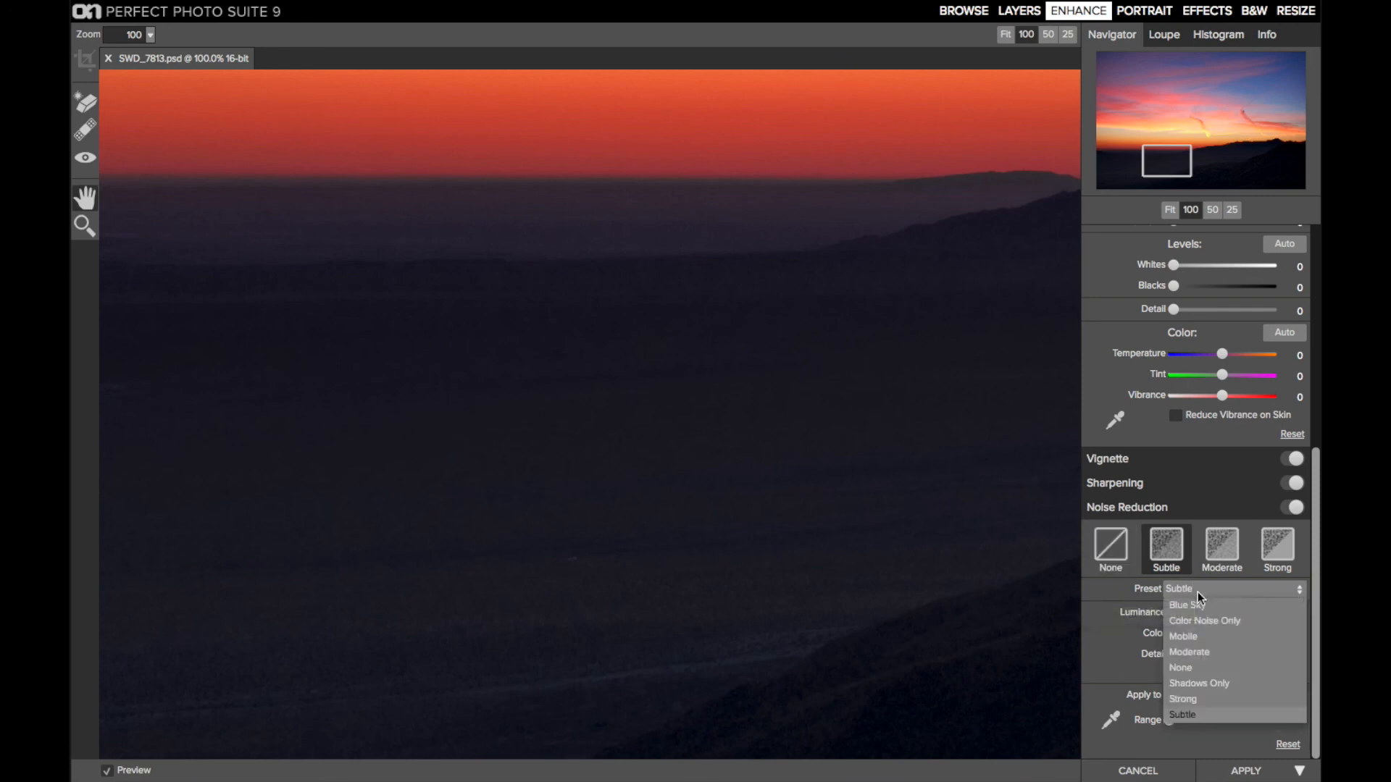
pyautogui.click(1223, 685)
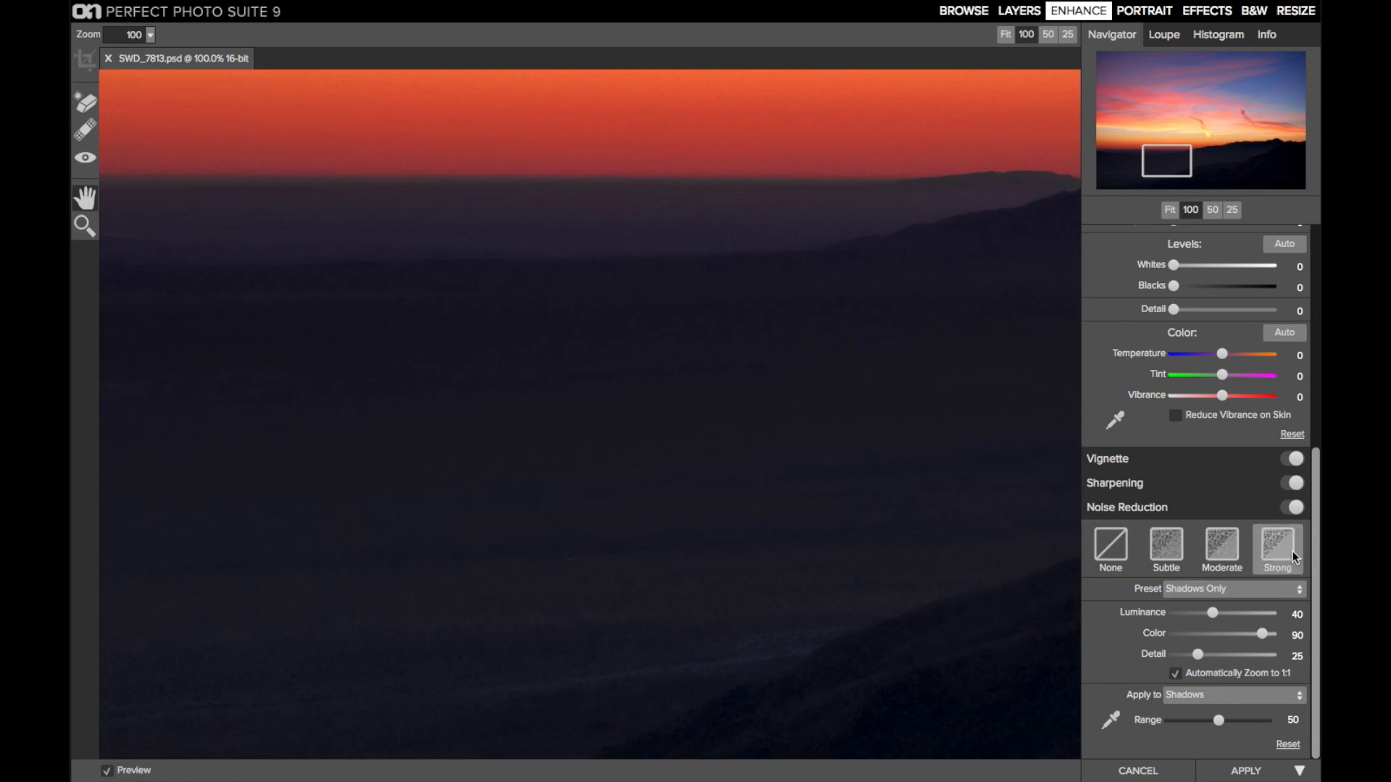
# Compare the foreground with and without noise reduction, leaving it on, and return to the full view of the photo
pyautogui.click(1288, 509)
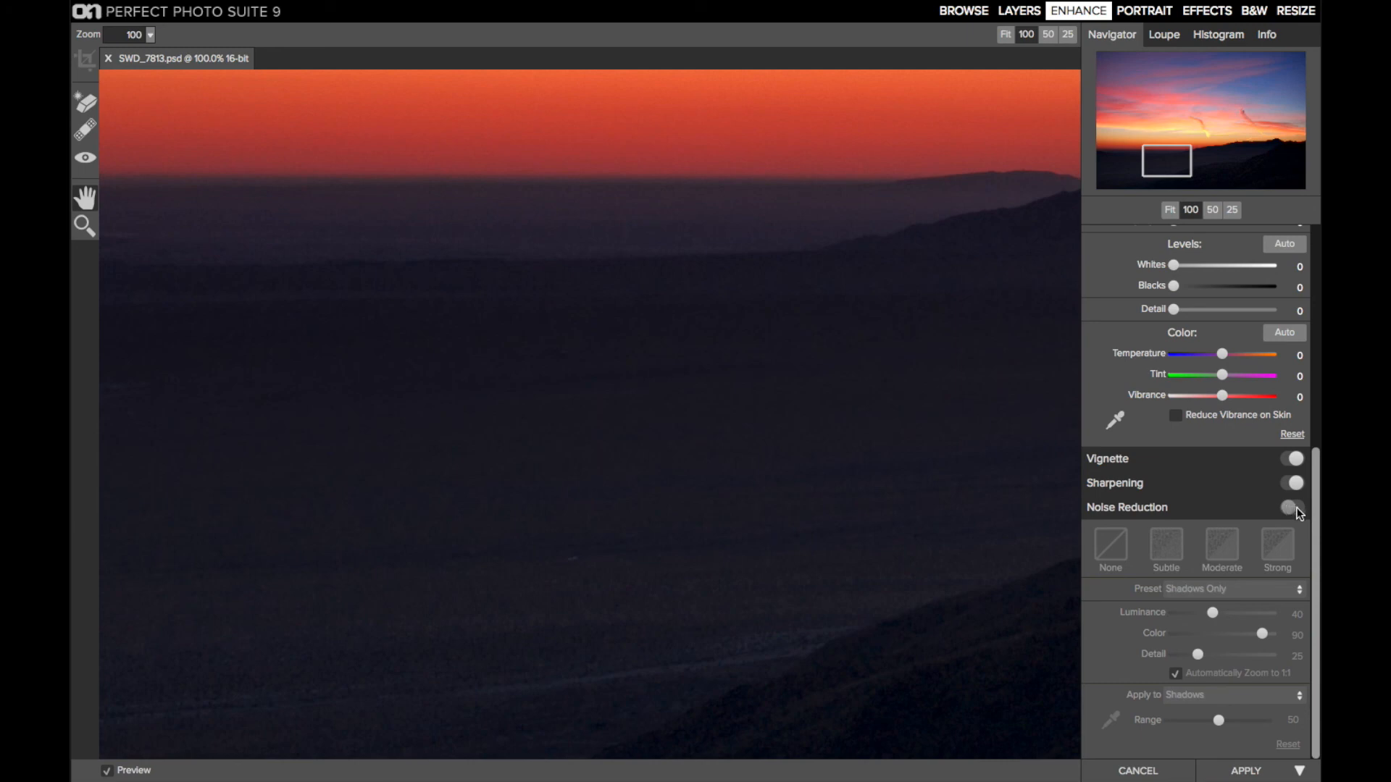
pyautogui.click(1299, 507)
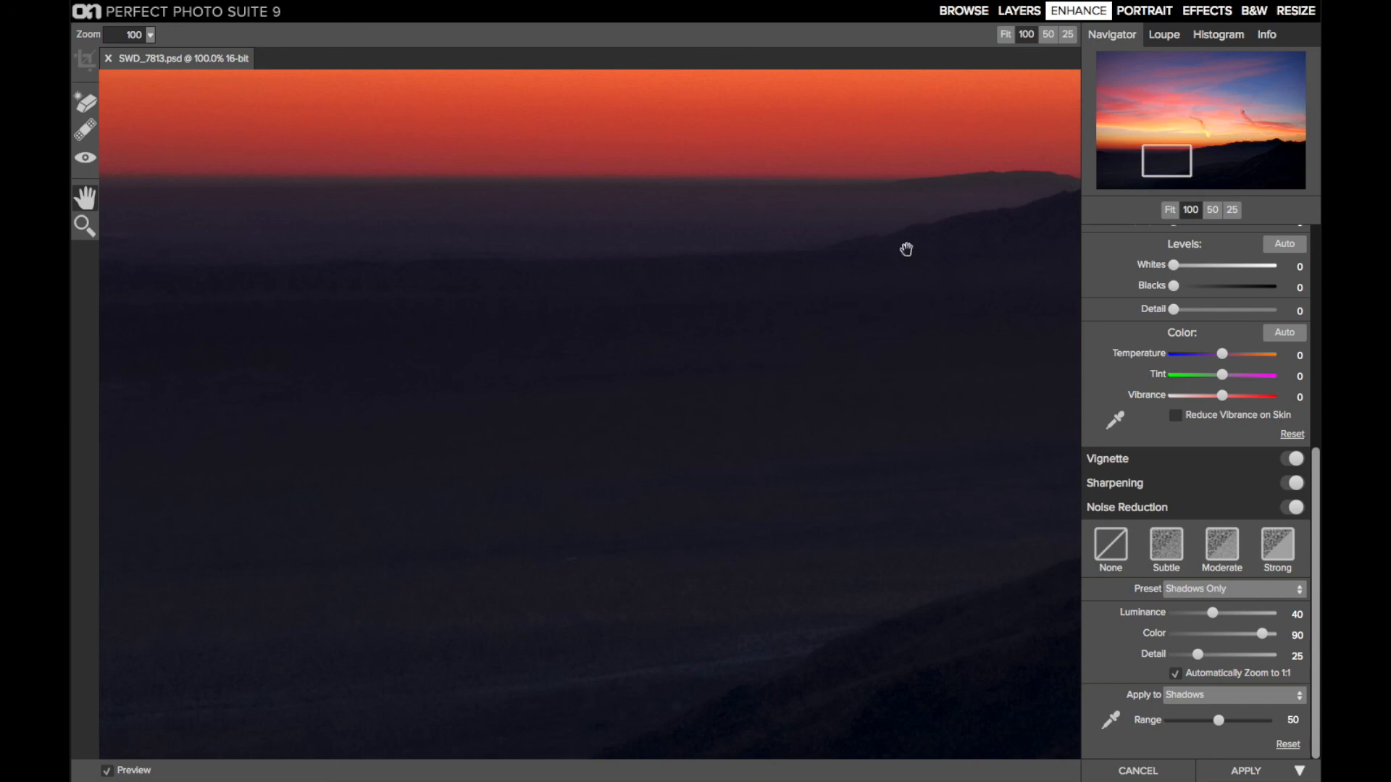
pyautogui.click(1170, 211)
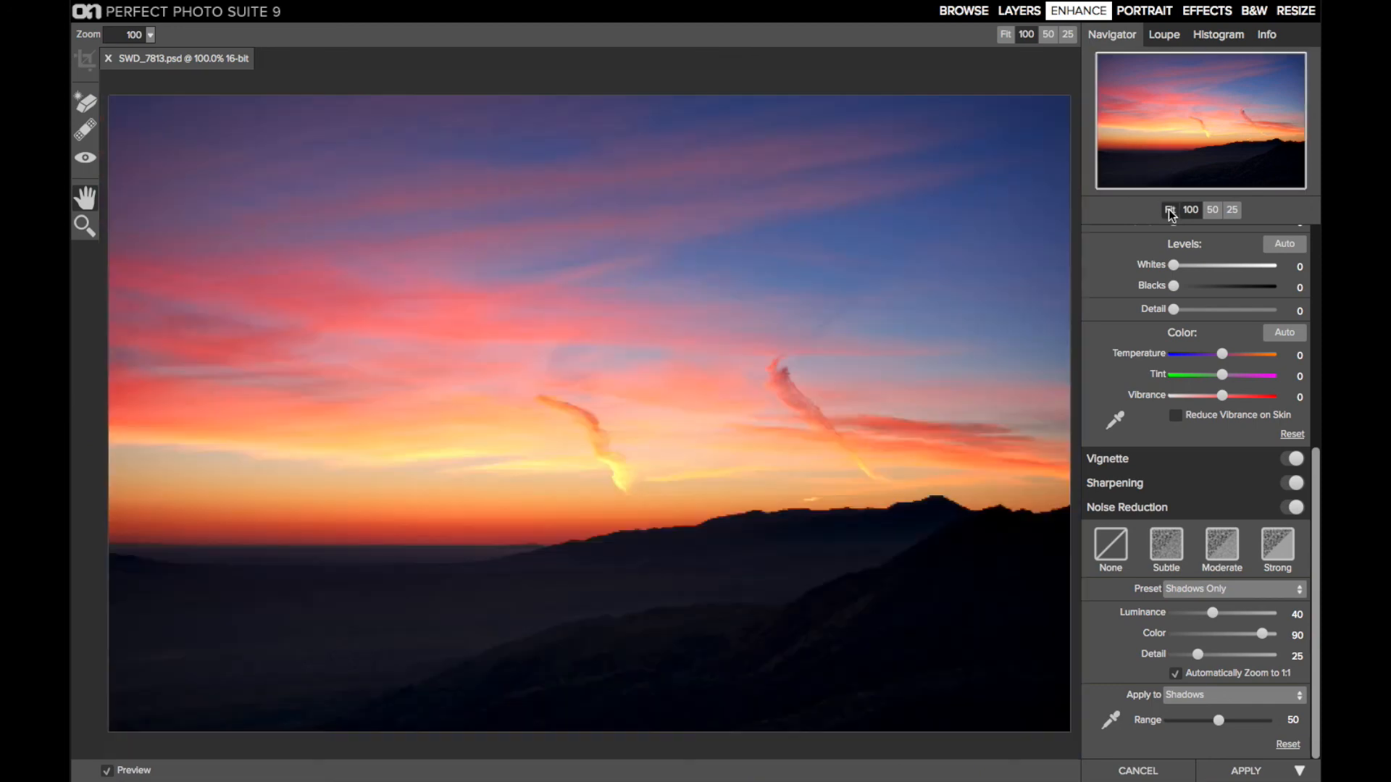